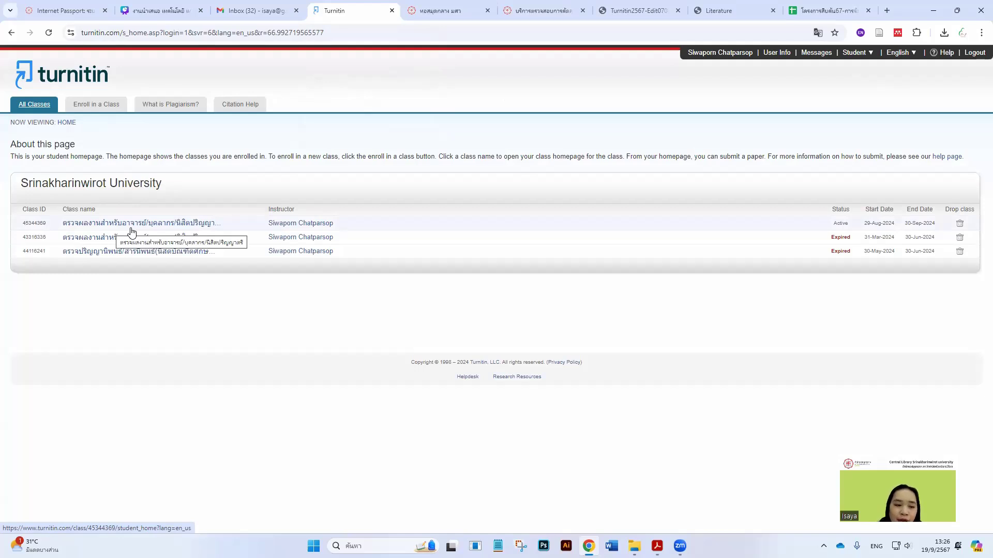
click(109, 107)
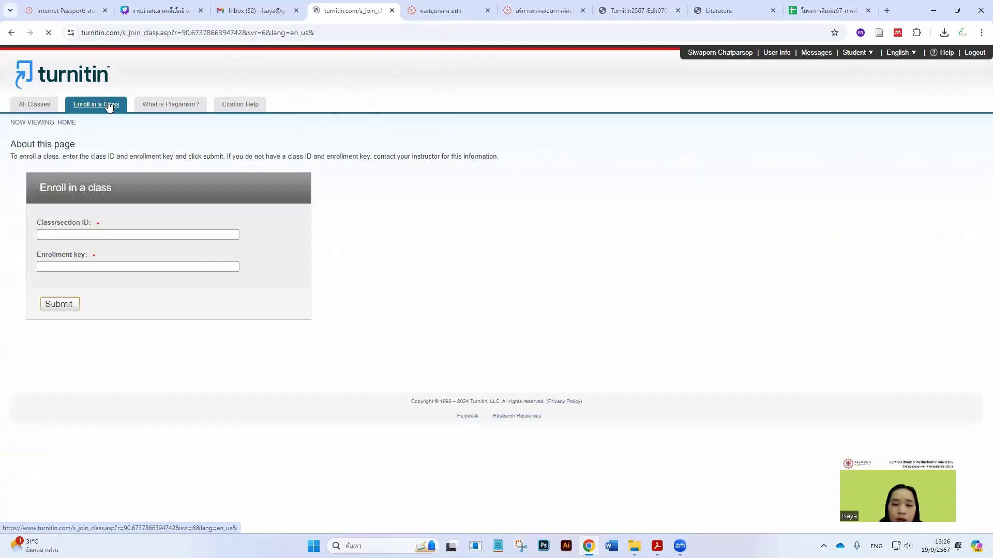
click(112, 236)
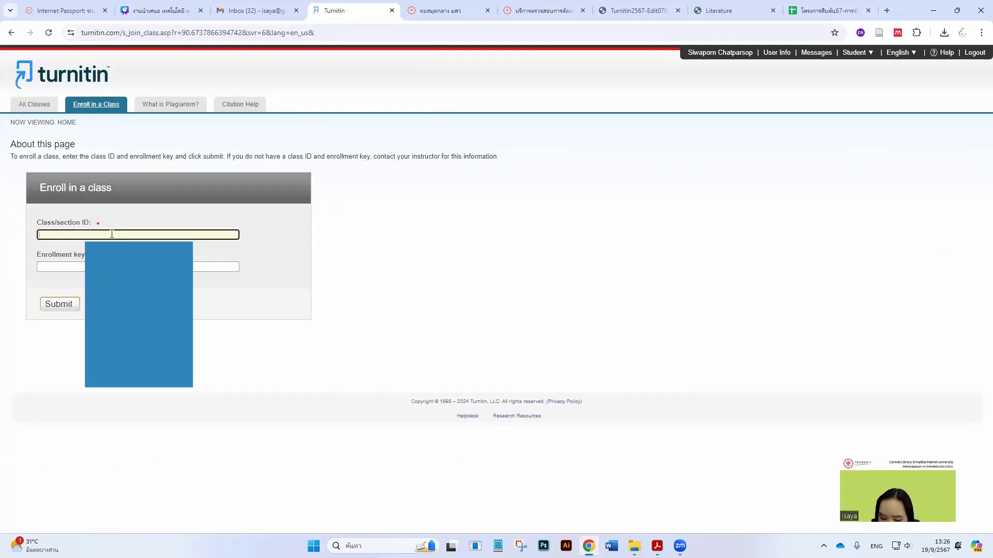
key(Tab)
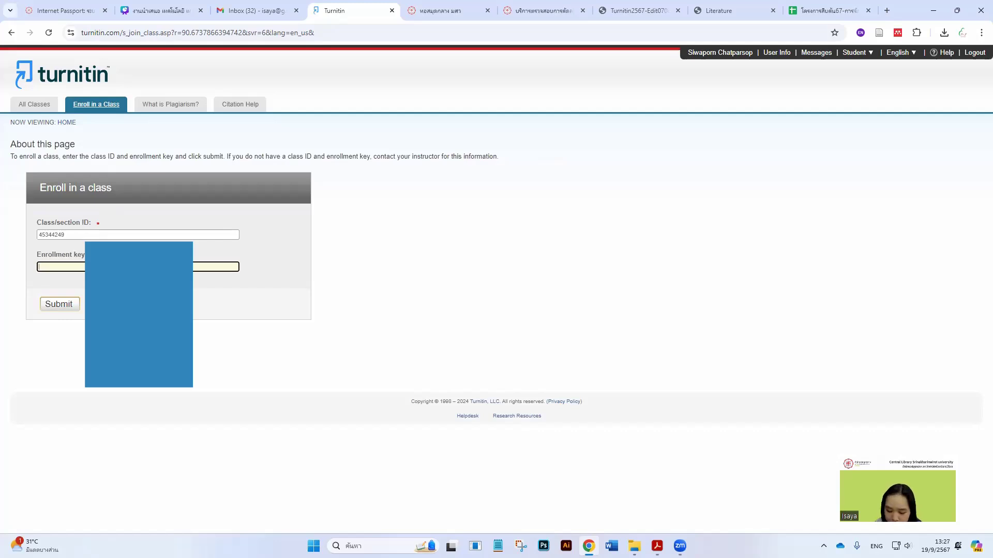
click(58, 305)
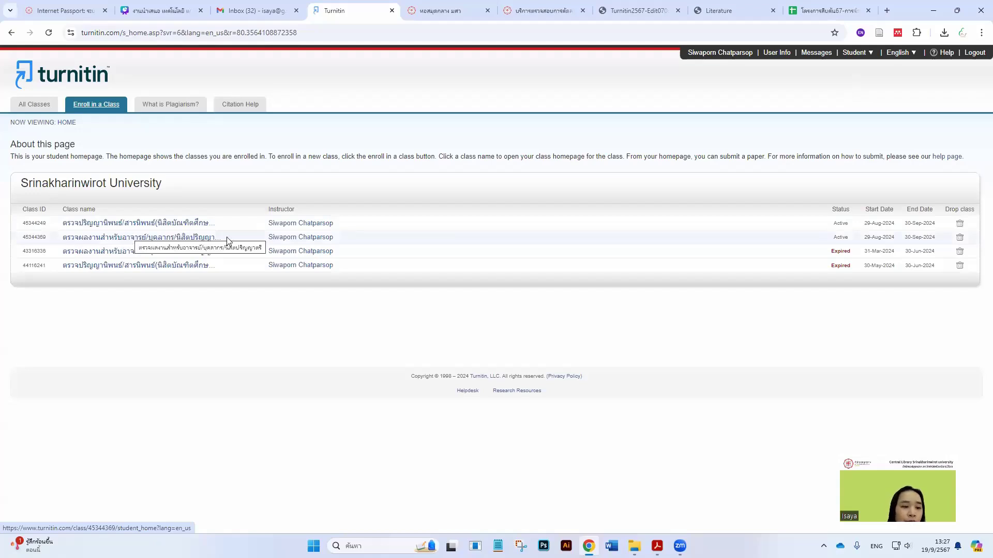
click(959, 252)
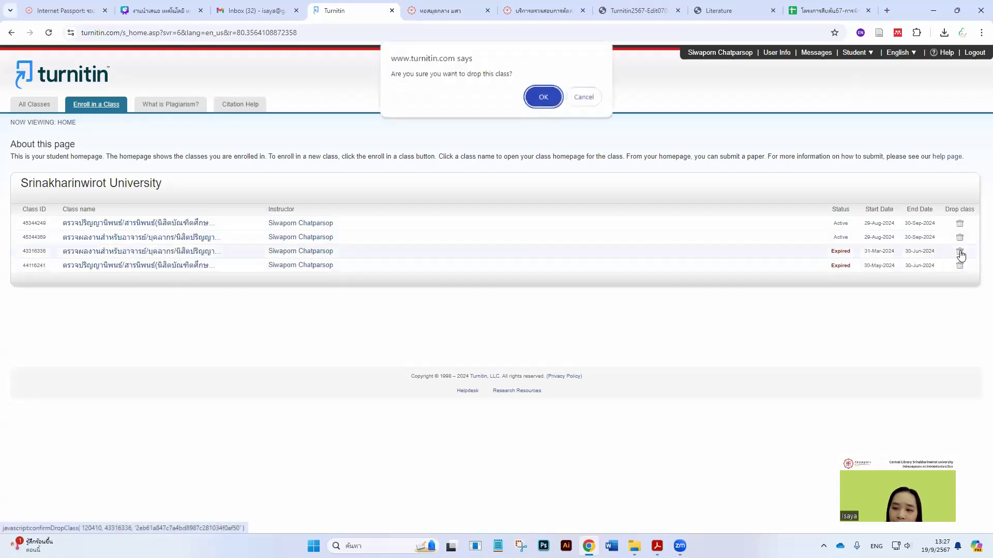
click(539, 97)
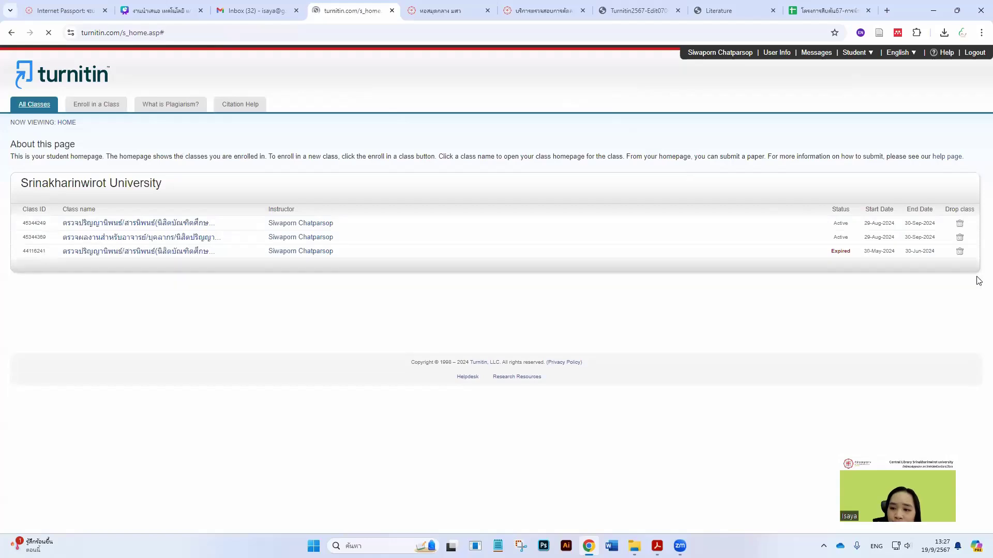
click(960, 252)
click(562, 103)
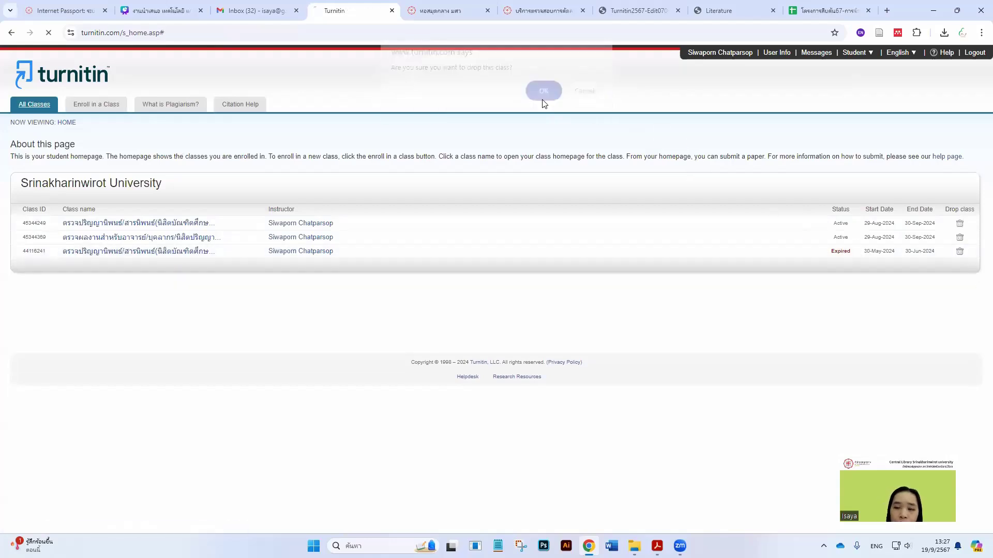
click(126, 227)
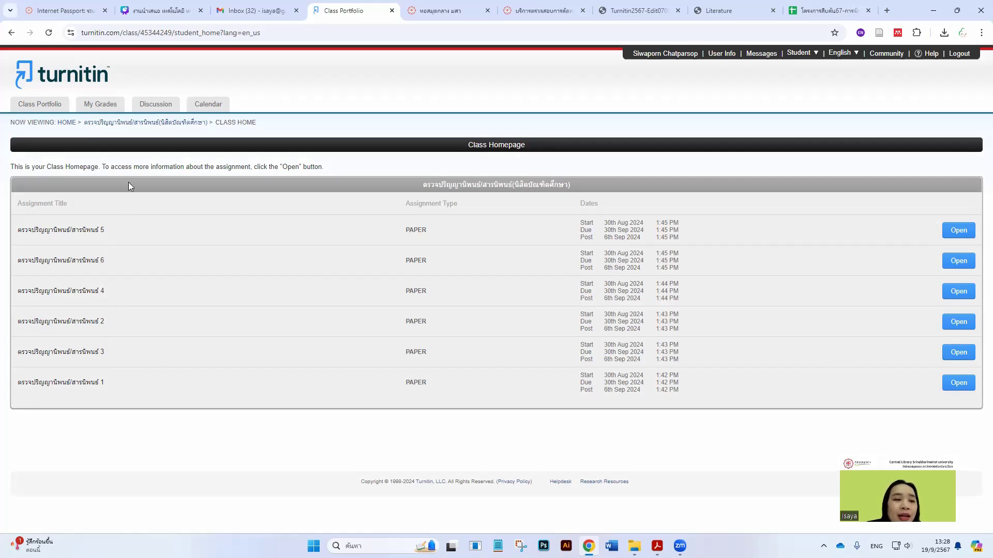
click(139, 127)
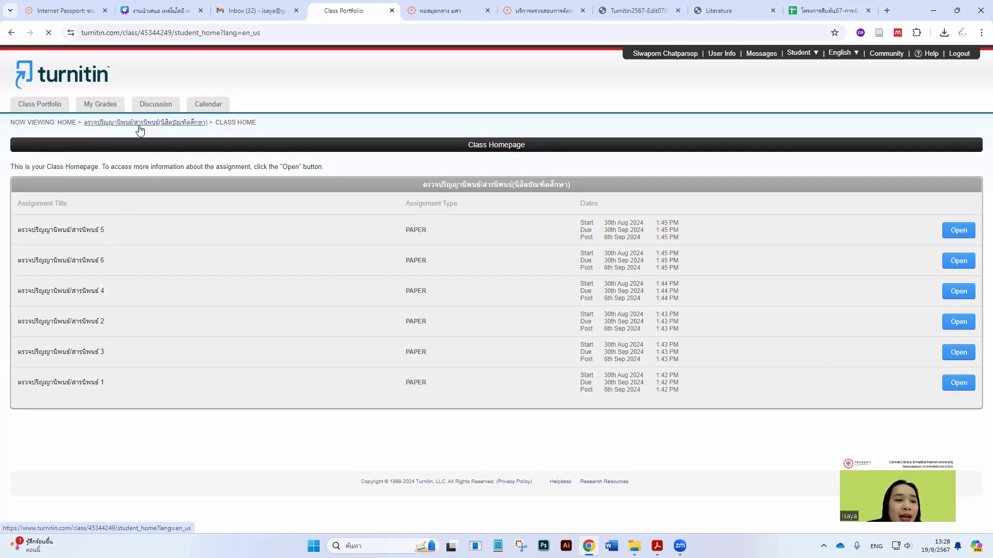
click(72, 125)
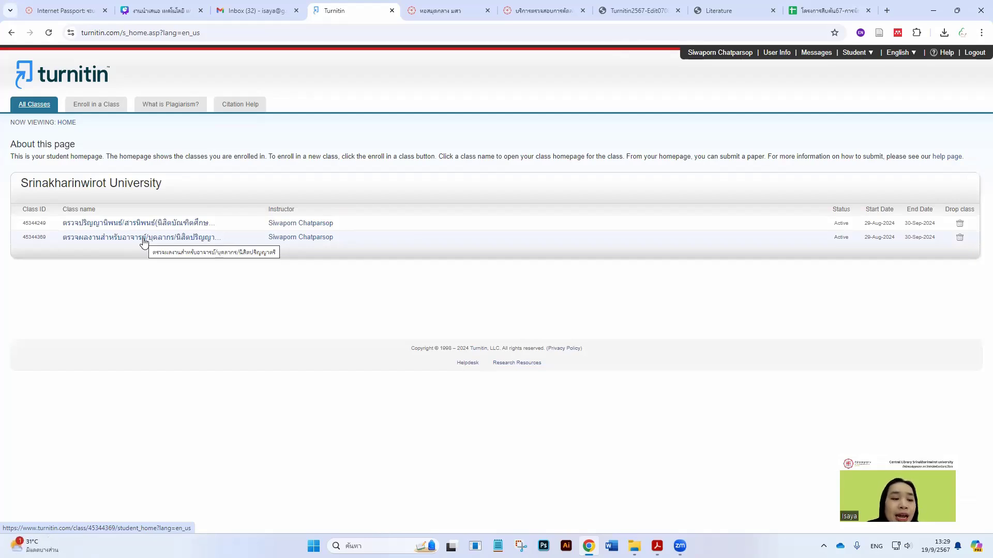
click(144, 242)
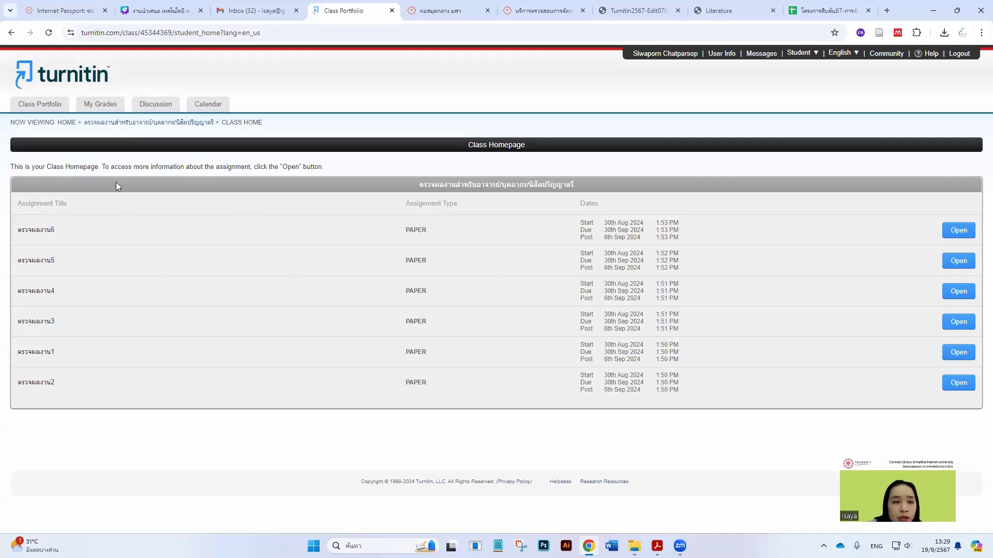
click(66, 123)
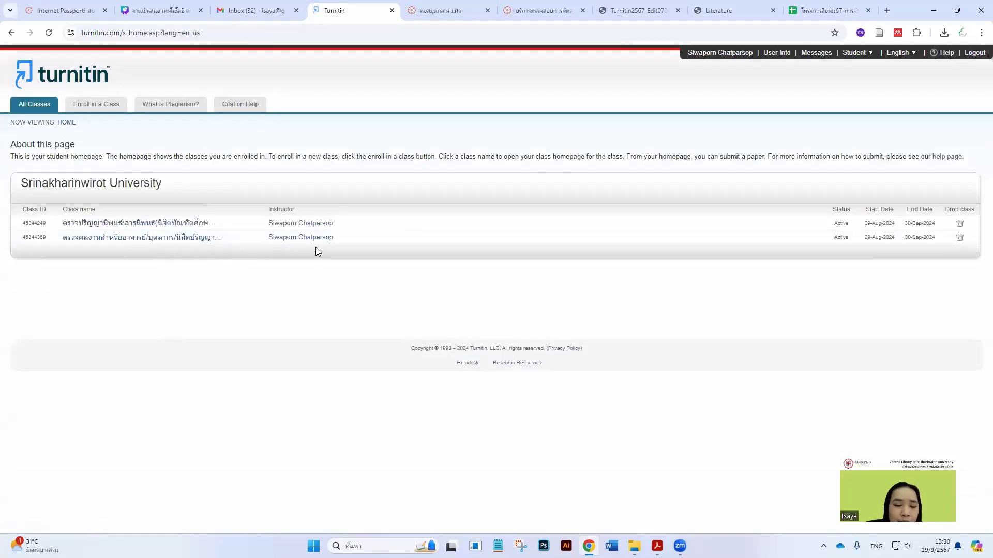
click(174, 224)
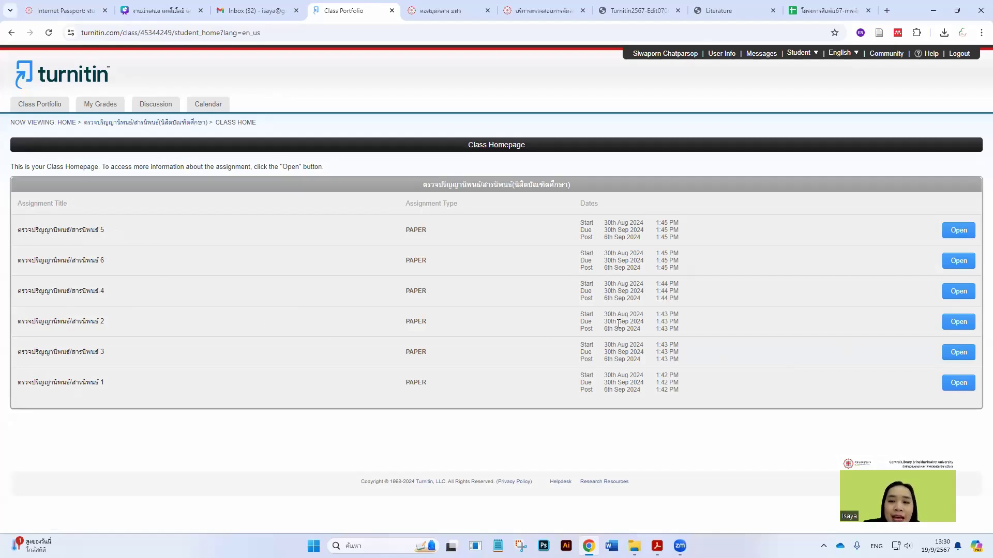
Open assignment ตรวจปริญญานิพนธ์/สารนิพนธ์ 1 and start a new file upload
click(959, 385)
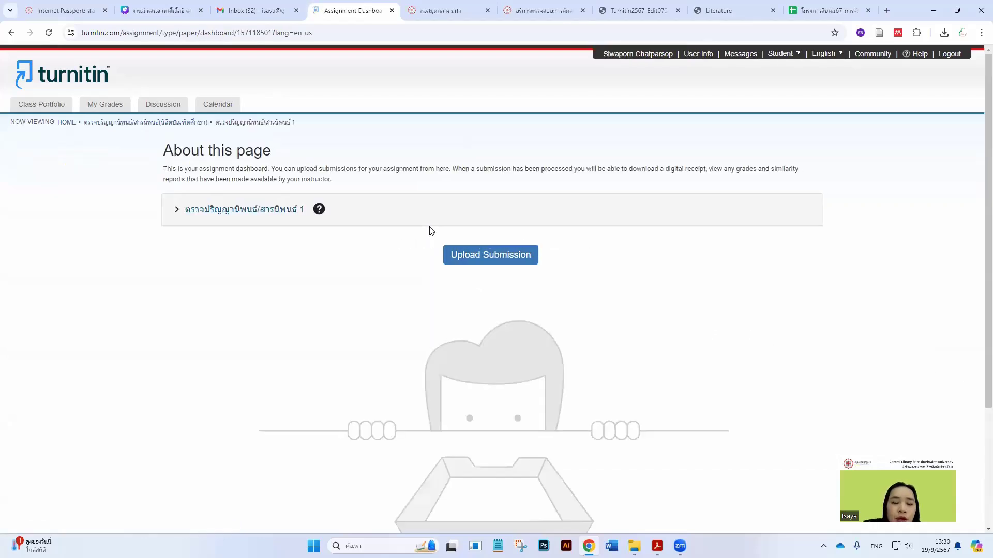
click(502, 263)
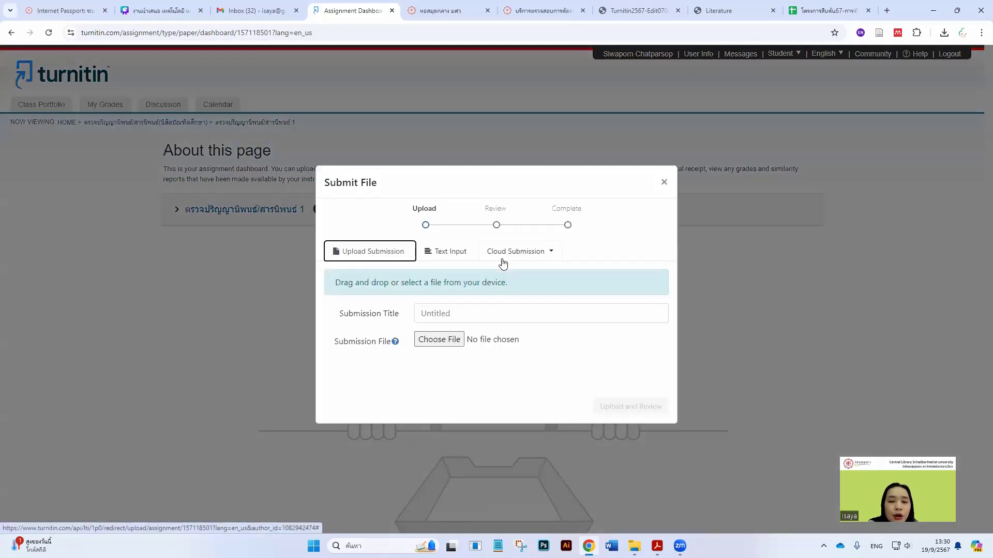
click(497, 9)
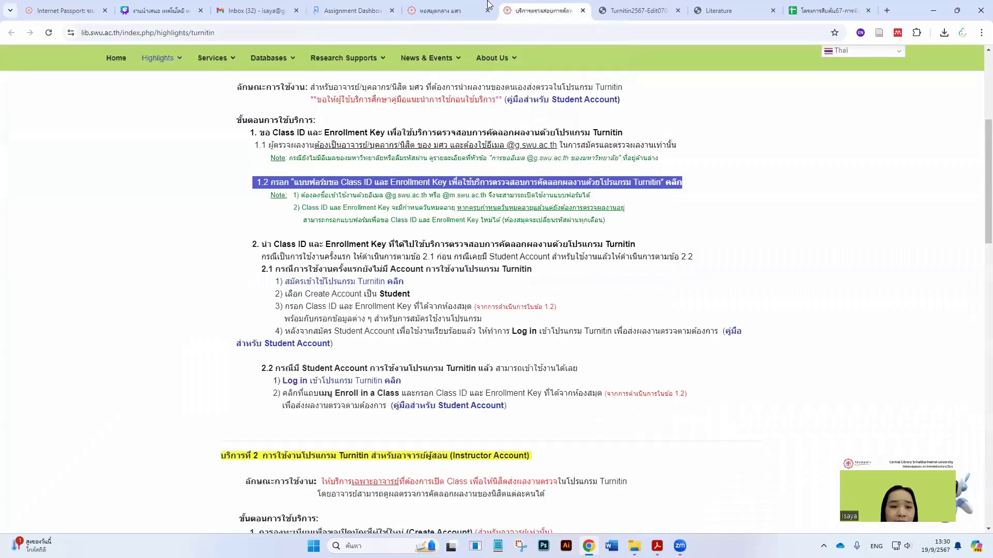
scroll(428, 242, down, 15)
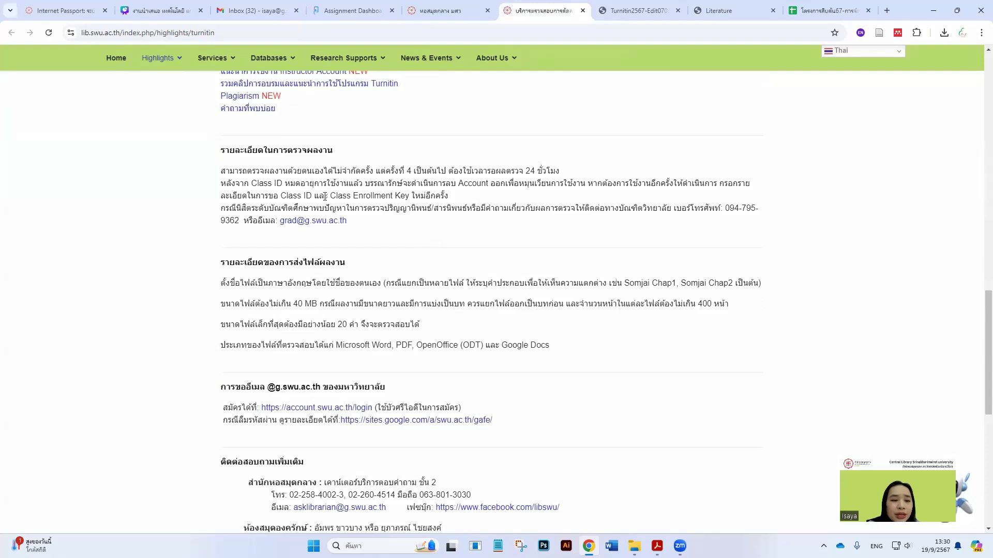
scroll(823, 253, down, 1)
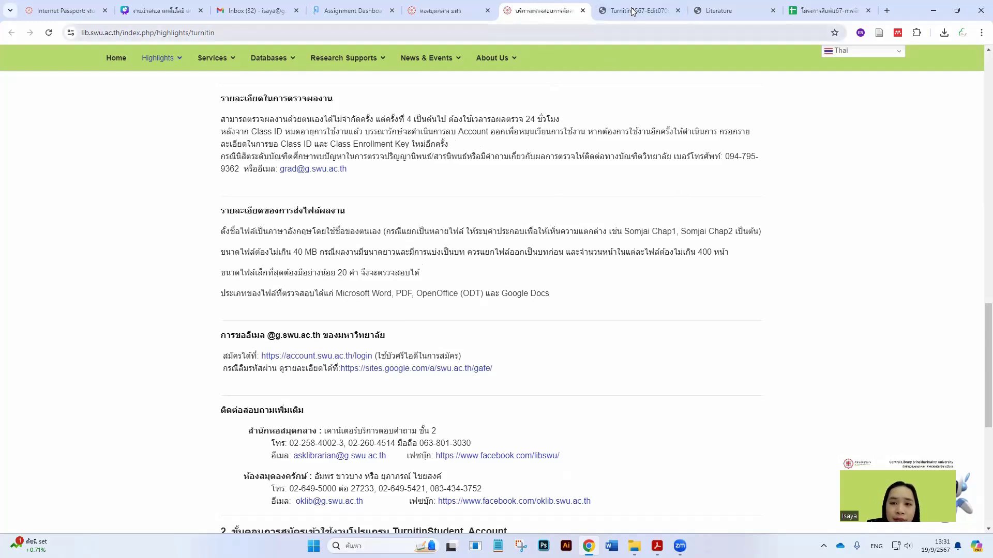
click(358, 9)
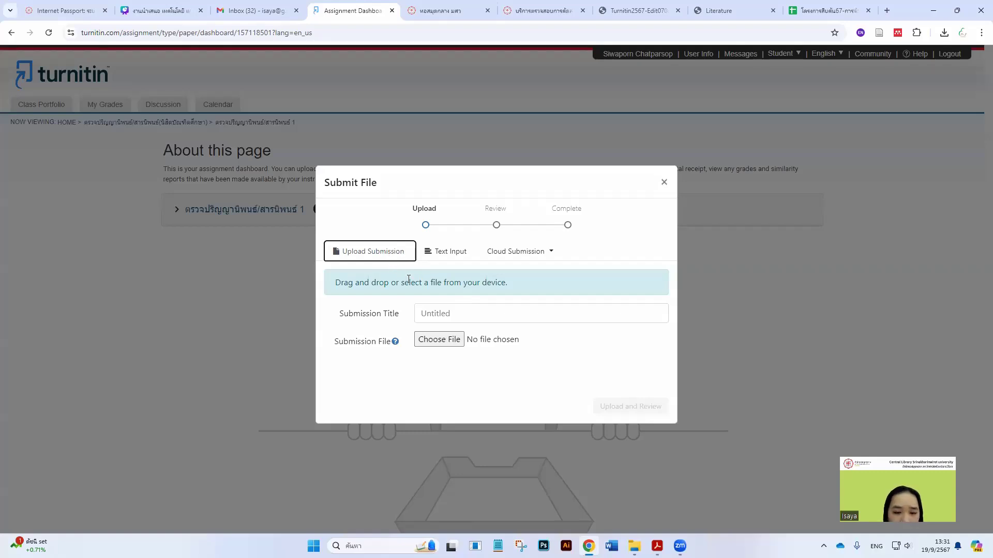
Submit the revised thesis PDF to assignment 1 under the title 'Thesis'
click(429, 314)
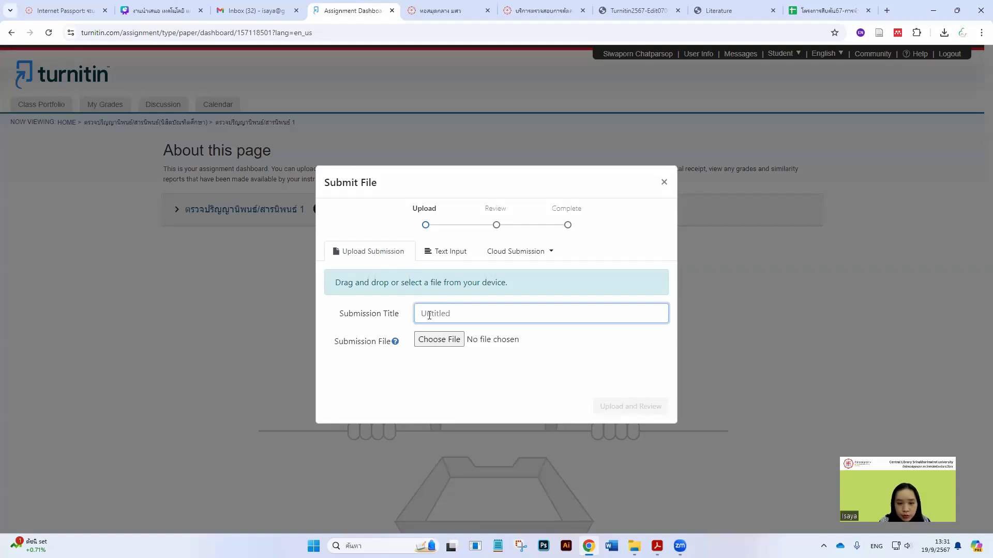
text(The)
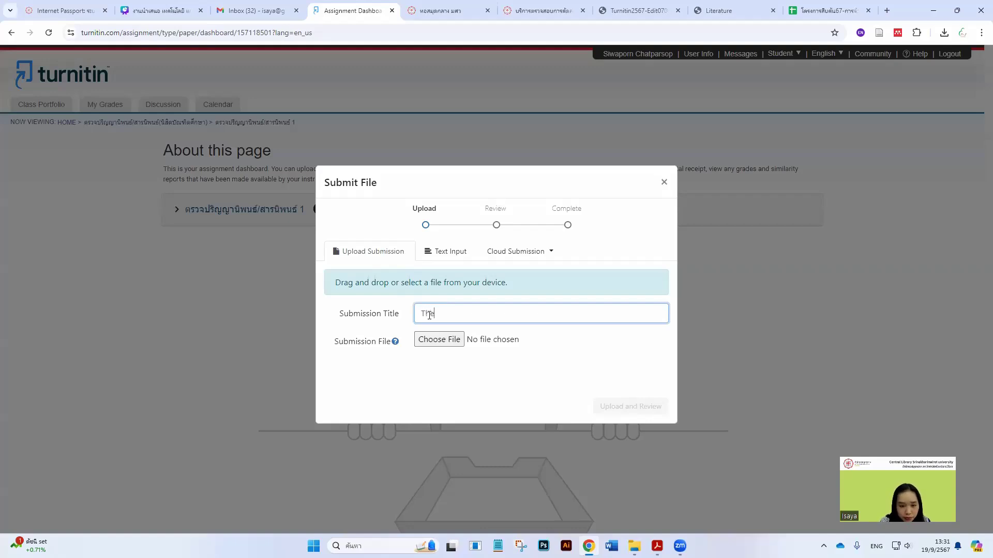
text(s)
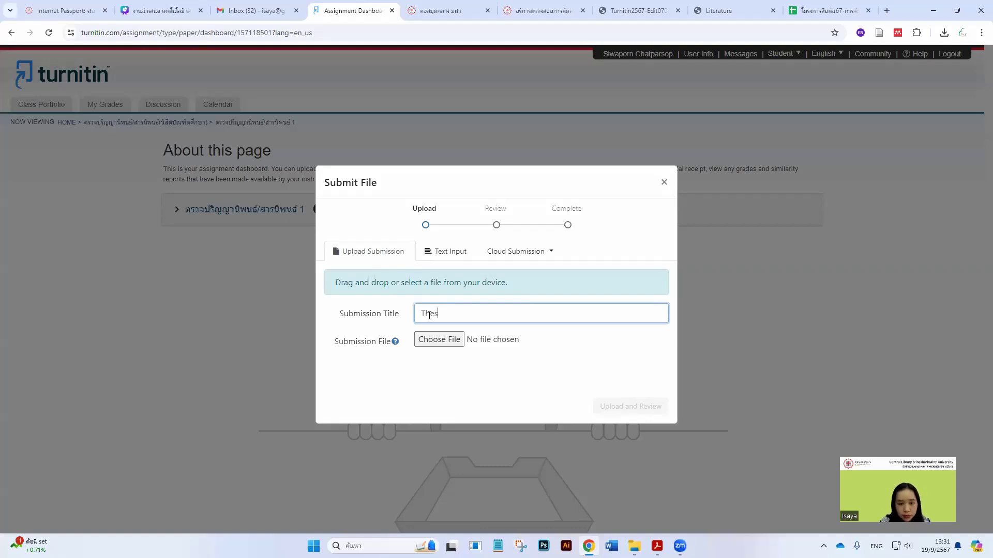
text(is)
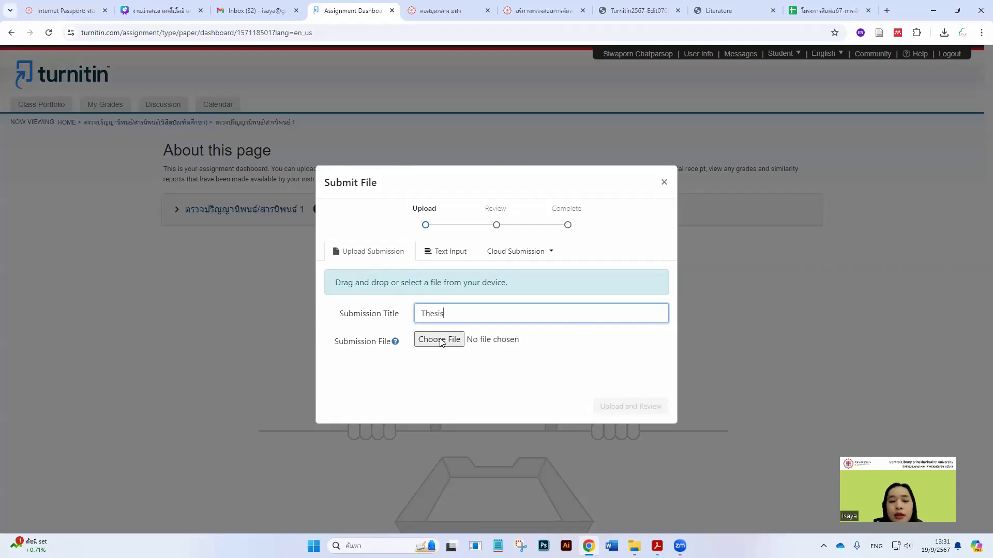
click(439, 339)
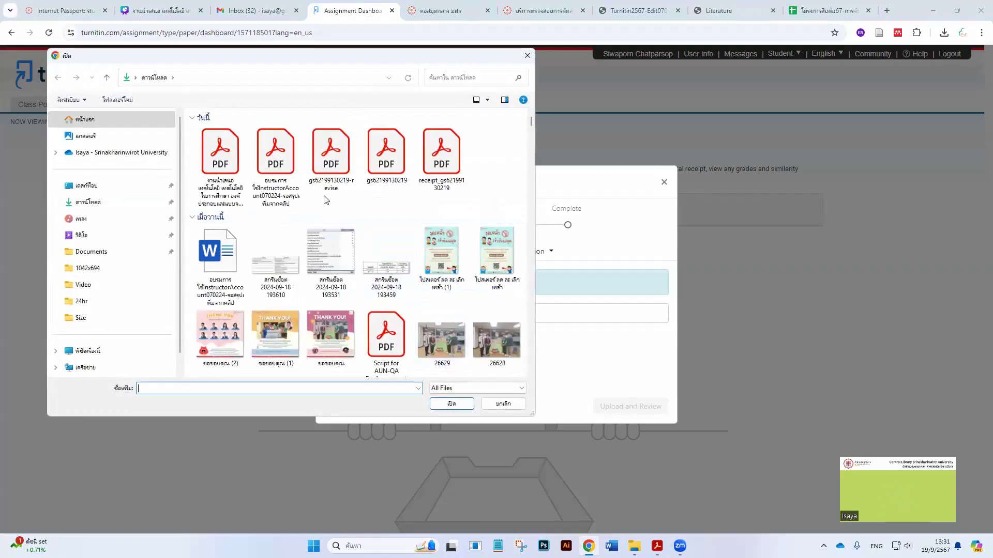
click(332, 176)
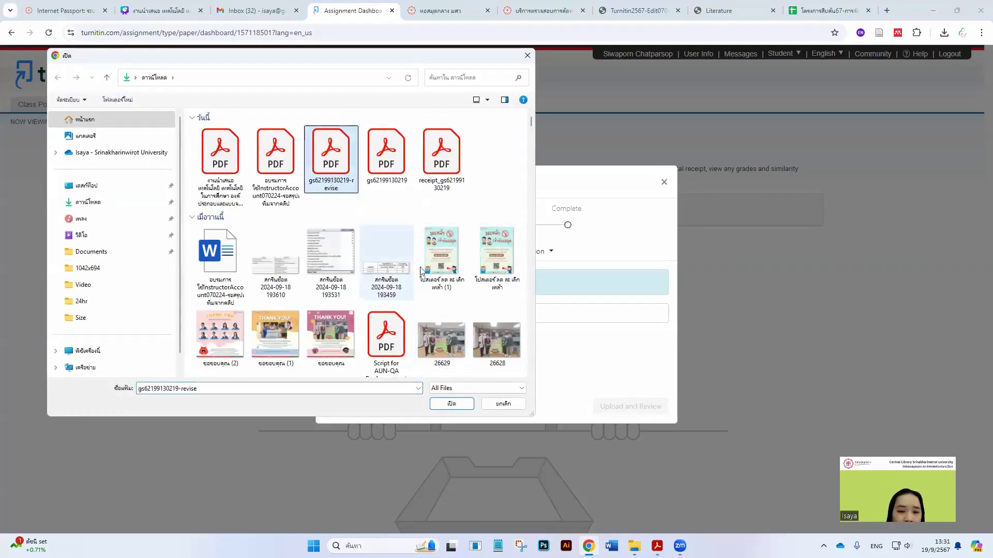
click(465, 403)
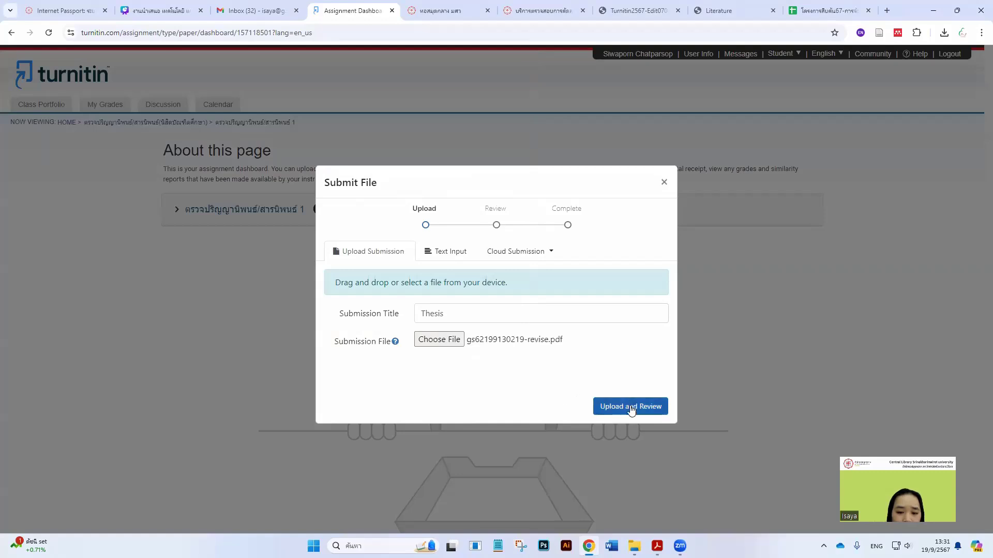
click(627, 406)
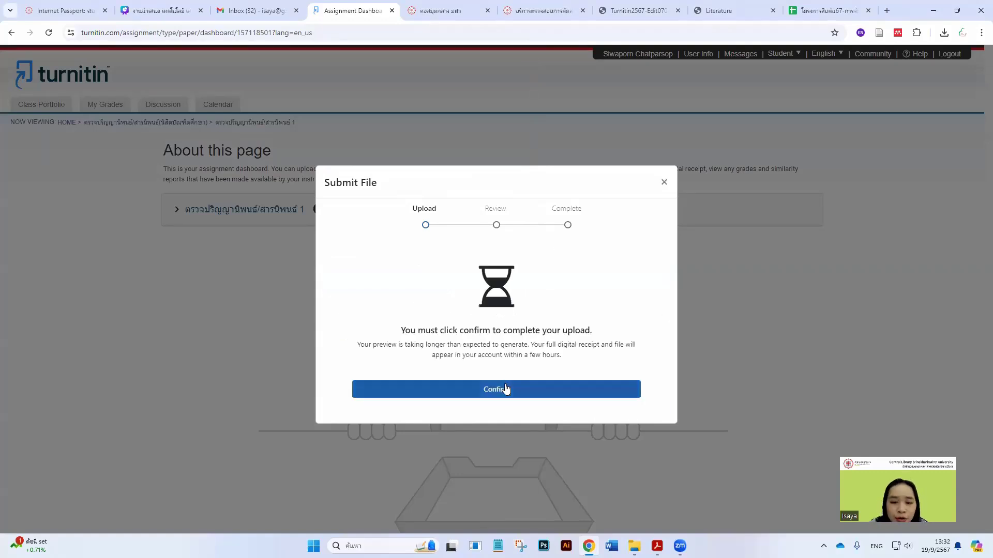
click(506, 390)
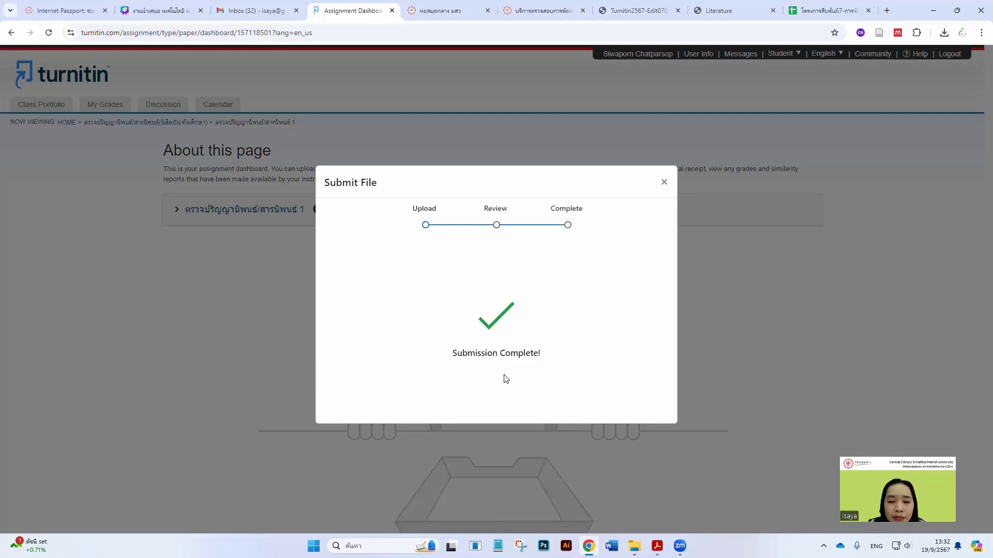
Close the submission form, refresh the dashboard, and return to the Turnitin manual PDF
click(664, 183)
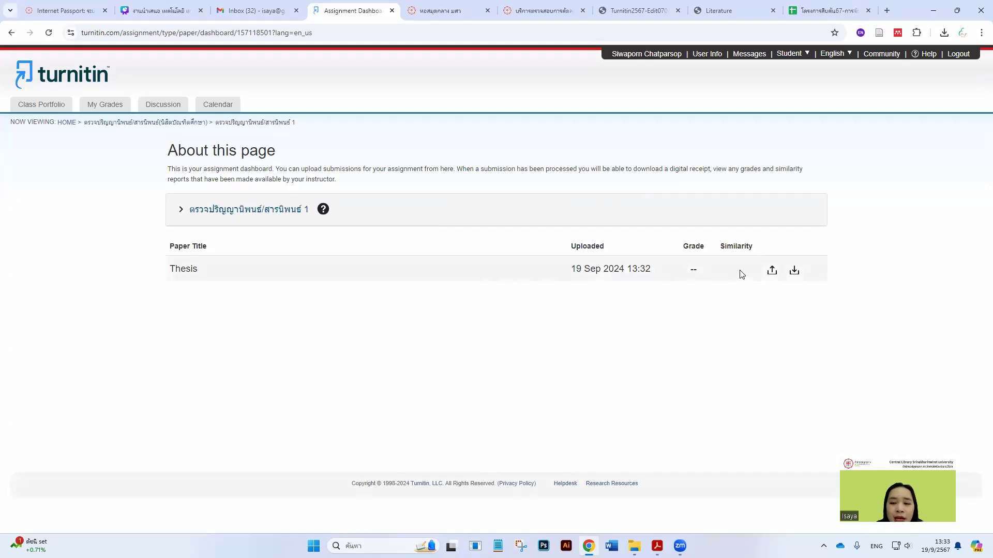
click(49, 33)
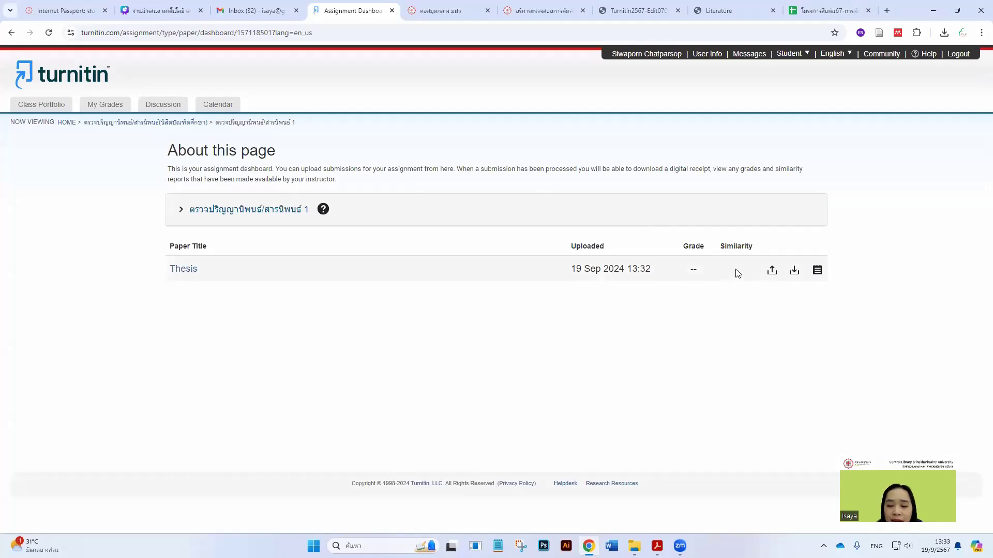
click(626, 11)
Scroll the Turnitin manual from page 7 to section 4 on page 10
scroll(552, 308, down, 20)
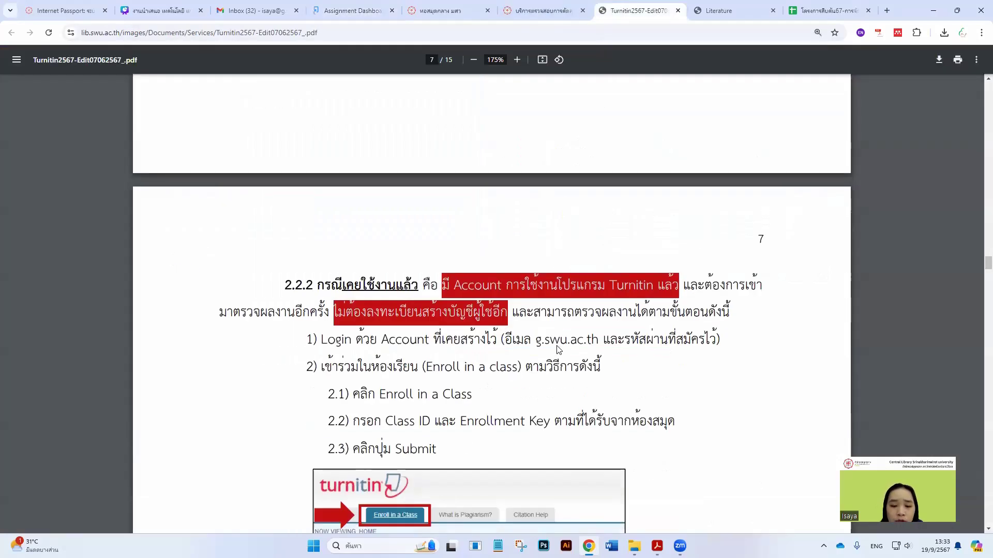
scroll(558, 351, down, 15)
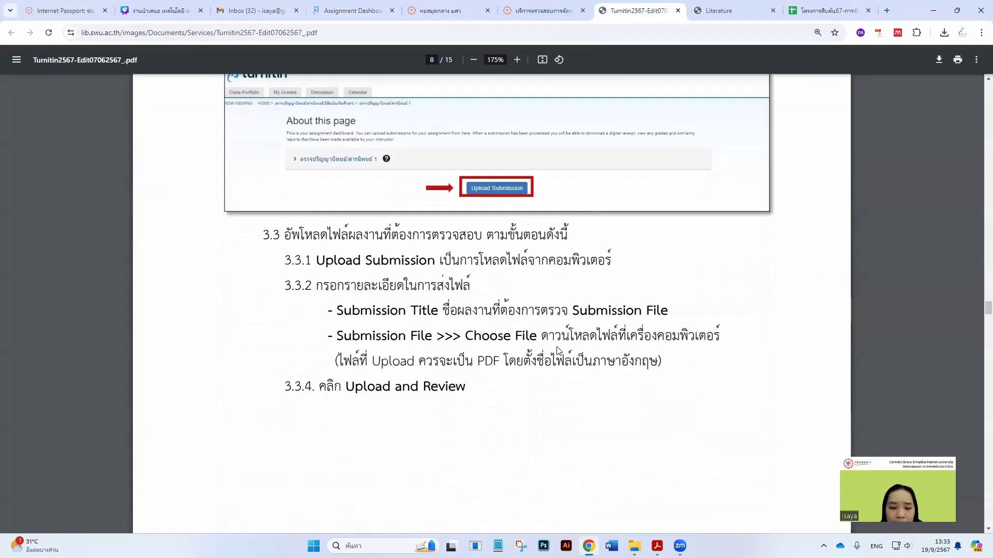
scroll(557, 352, down, 10)
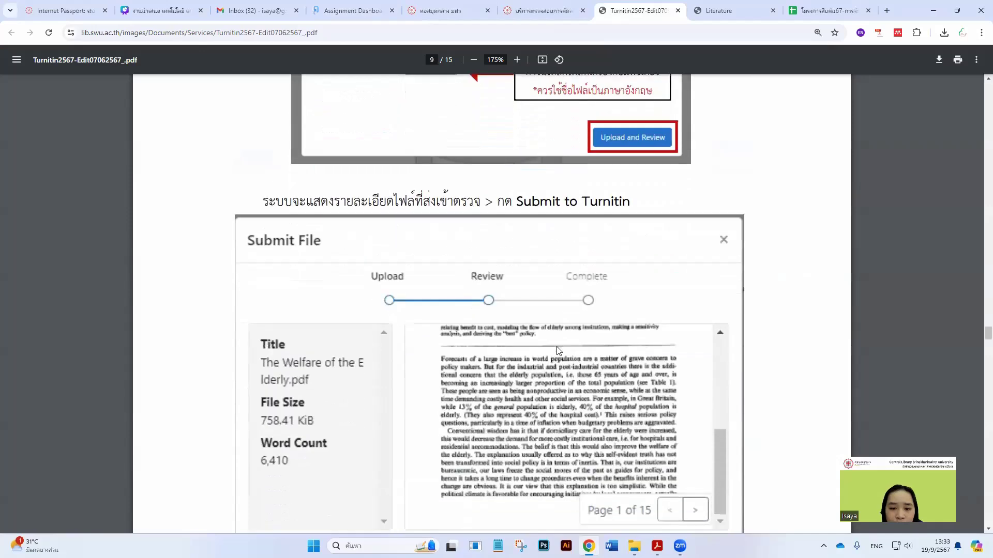
scroll(557, 352, down, 10)
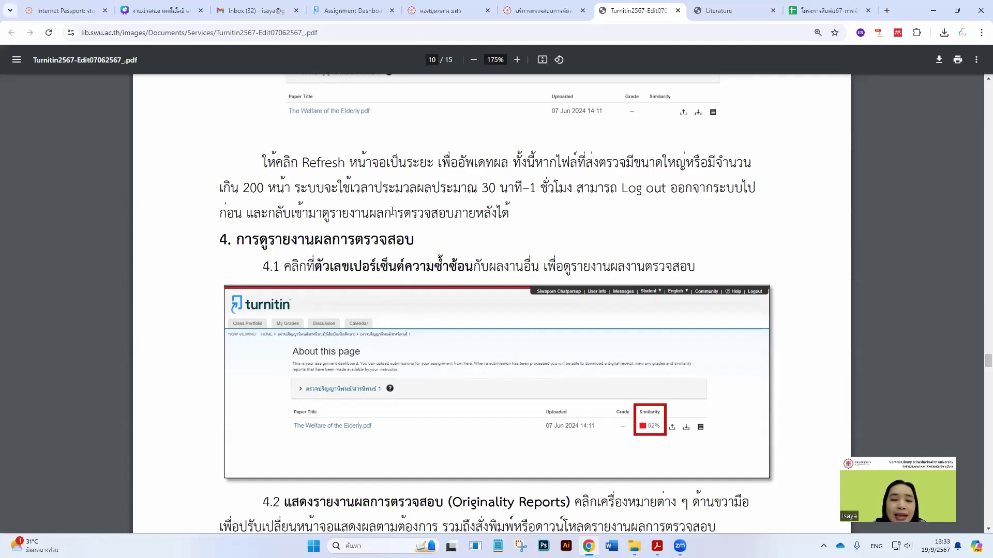
scroll(394, 213, down, 1)
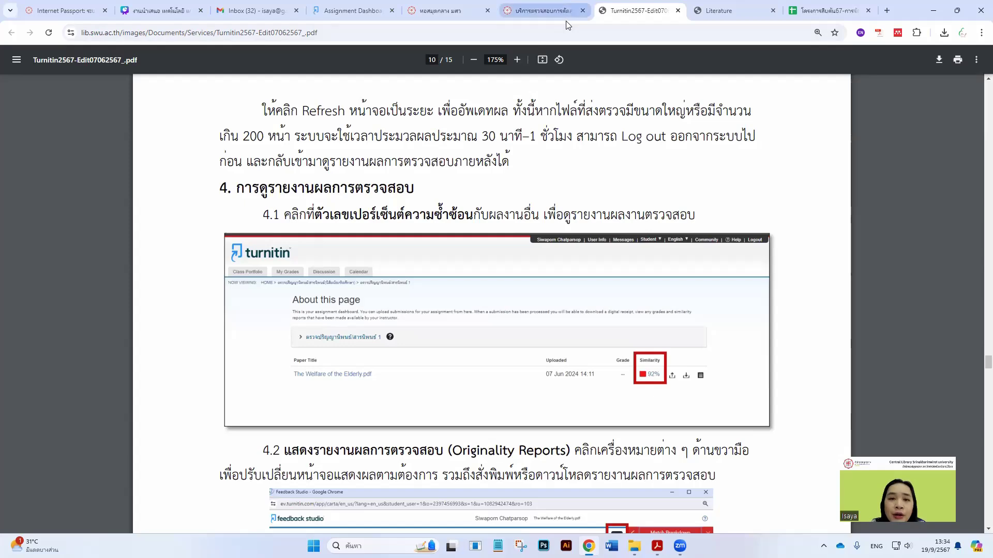
Open the Thesis submission's 32% similarity report and maximize the Feedback Studio window
click(713, 8)
click(643, 8)
click(351, 10)
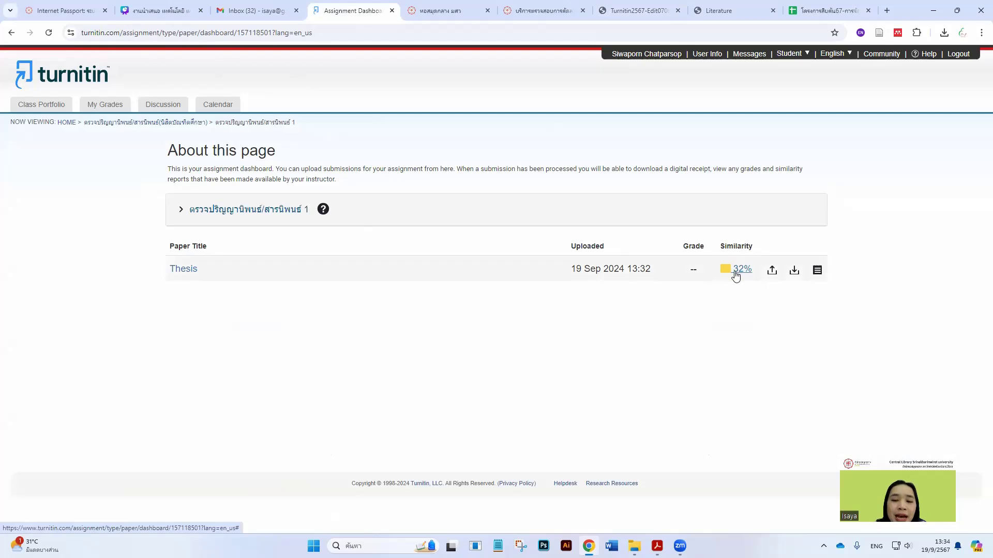
click(742, 270)
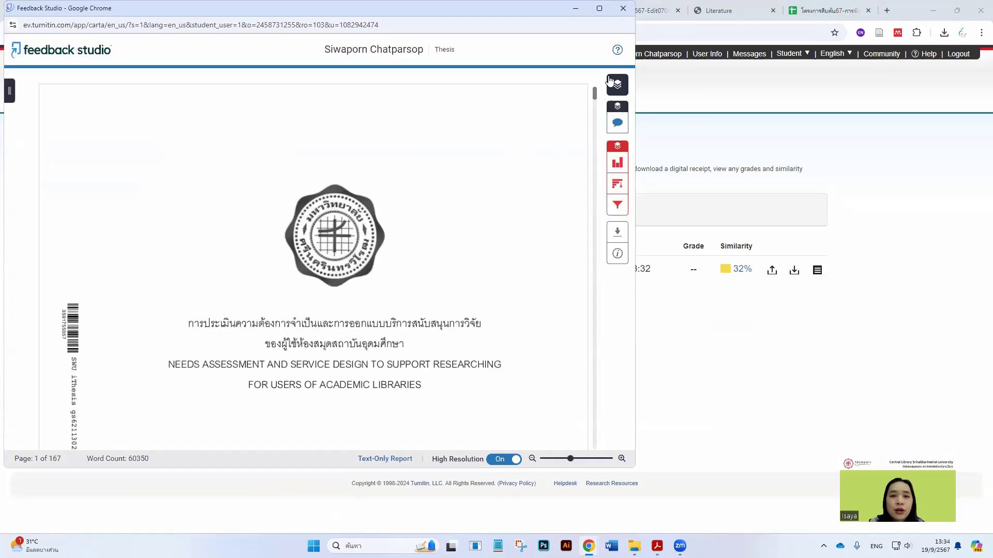
click(599, 10)
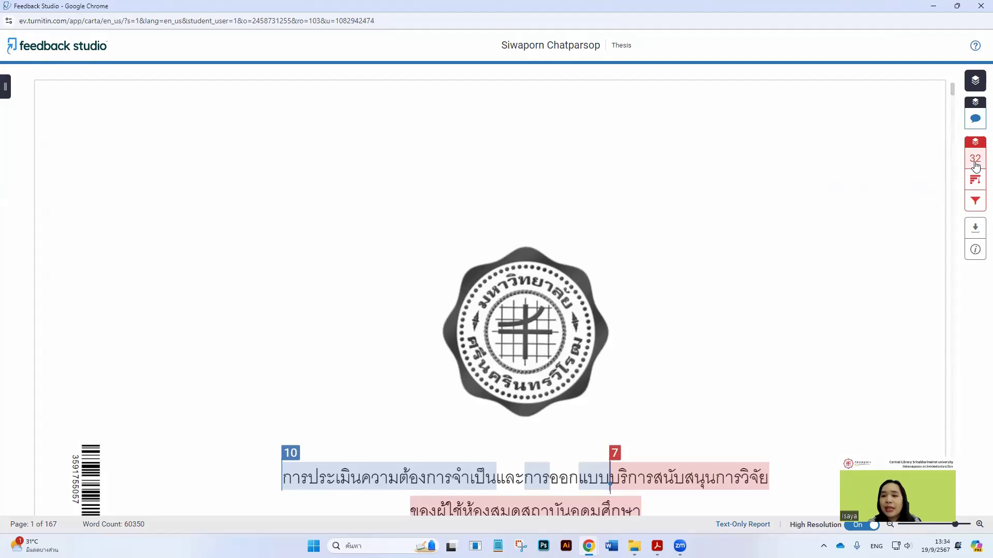
Open the Match Overview and jump to matches from ir-ithesis.swu.ac.th
click(975, 161)
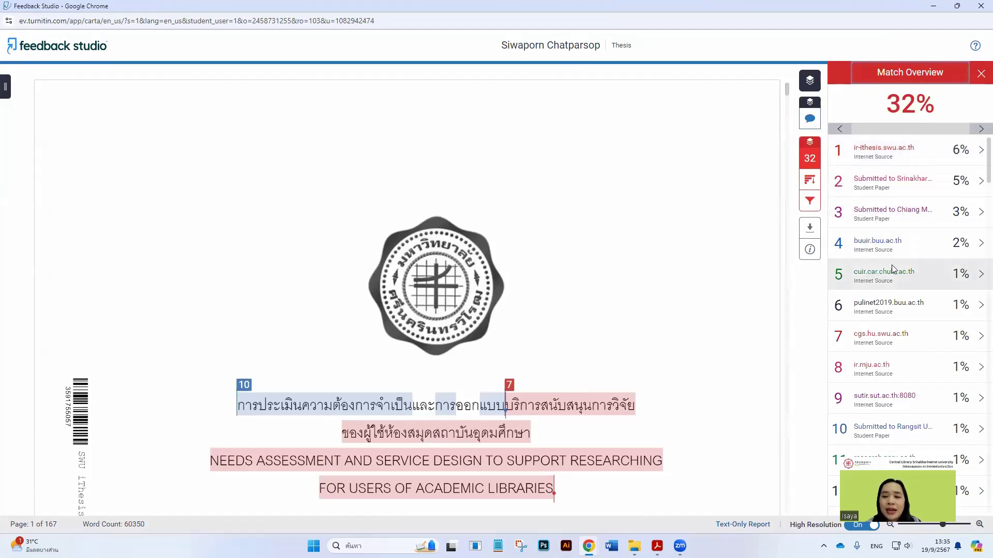
scroll(891, 265, down, 2)
scroll(891, 282, down, 2)
scroll(892, 289, up, 4)
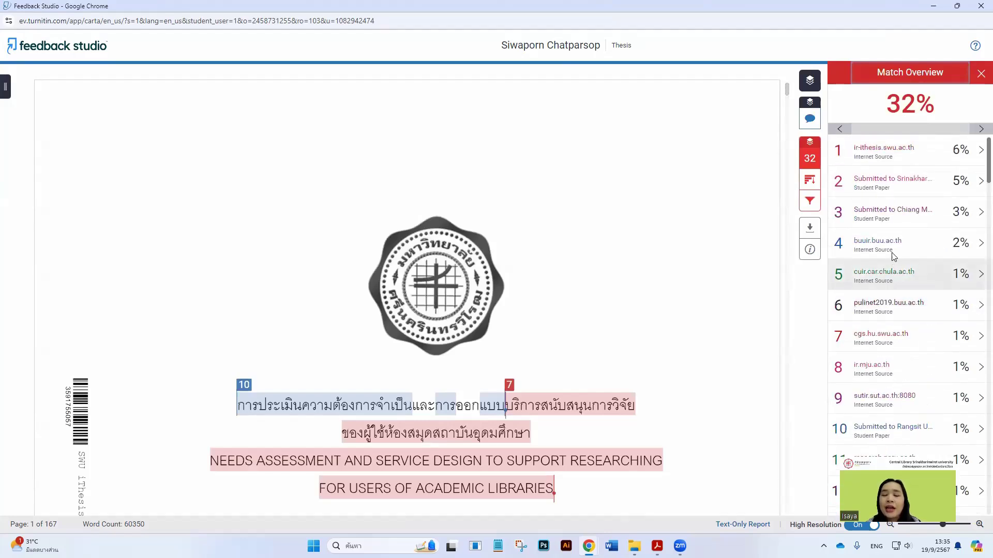
click(899, 154)
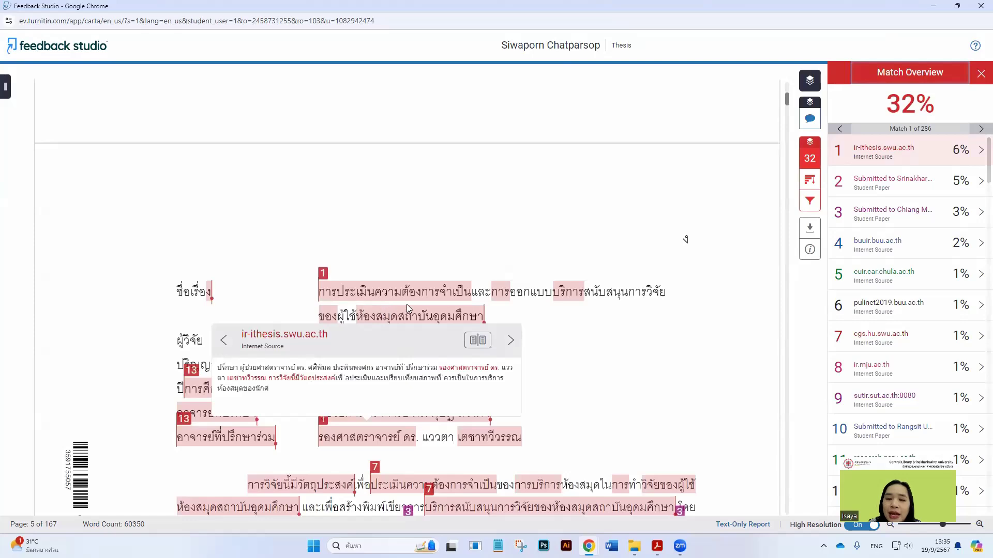
scroll(406, 308, down, 5)
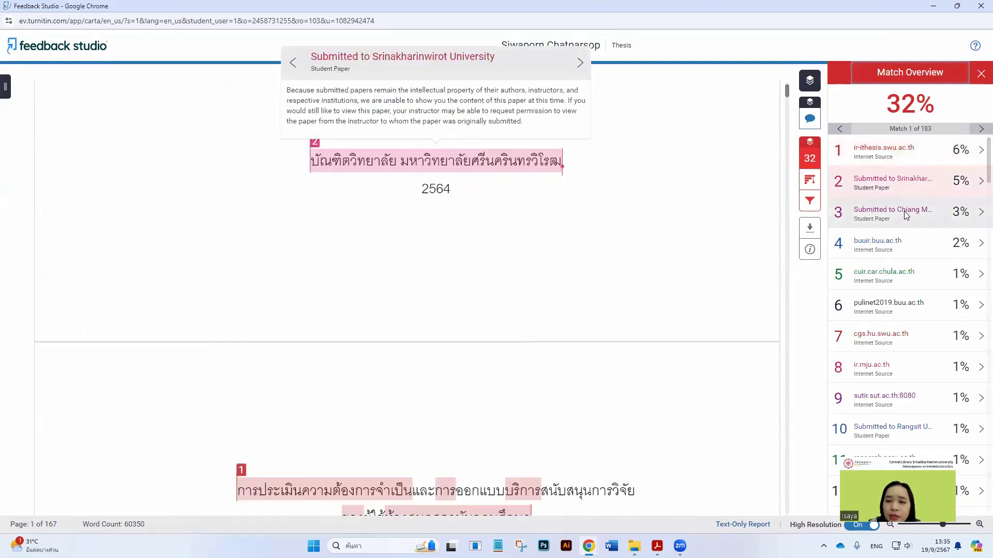
Show matches from the Chiang Mai University submission, buuir.buu.ac.th and cuir.car.chula.ac.th
click(897, 227)
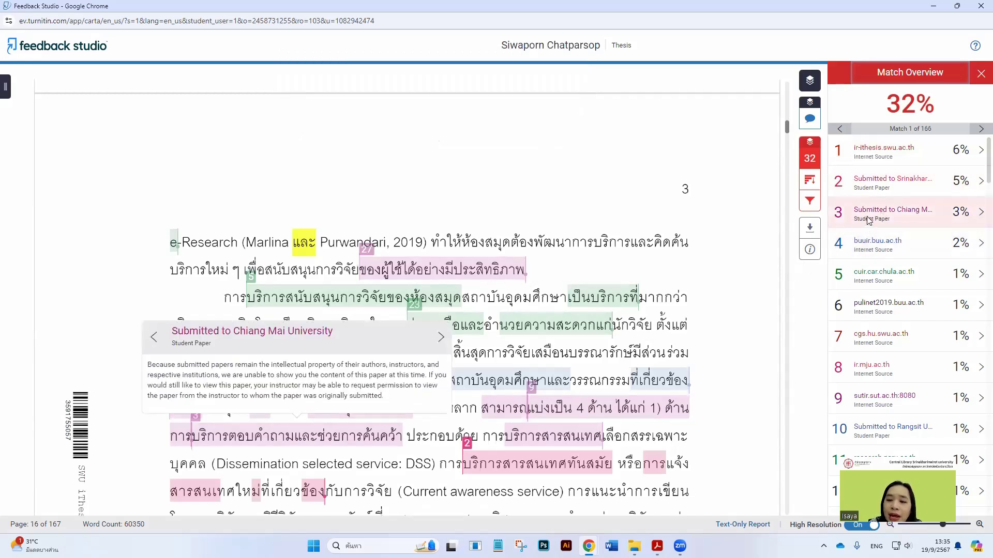
scroll(699, 309, down, 1)
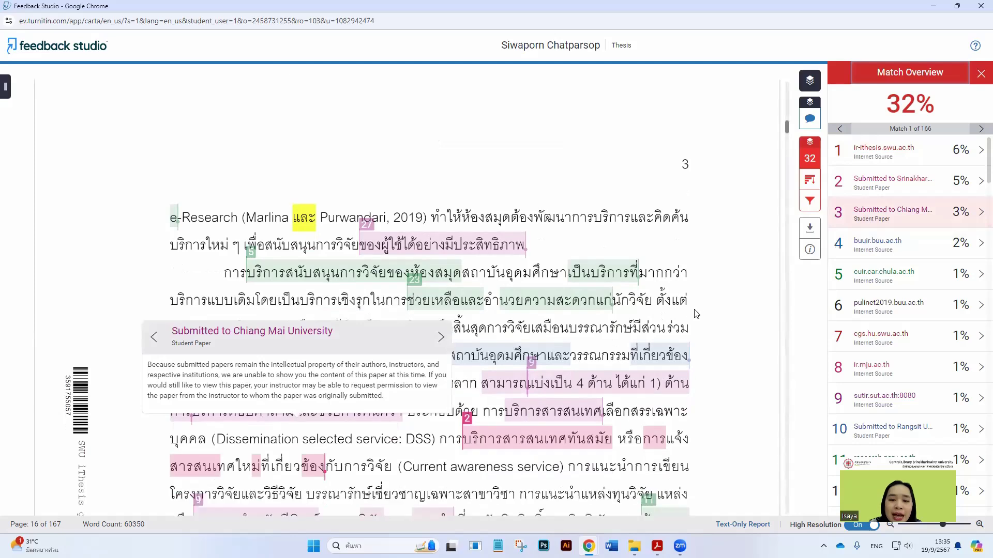
click(873, 244)
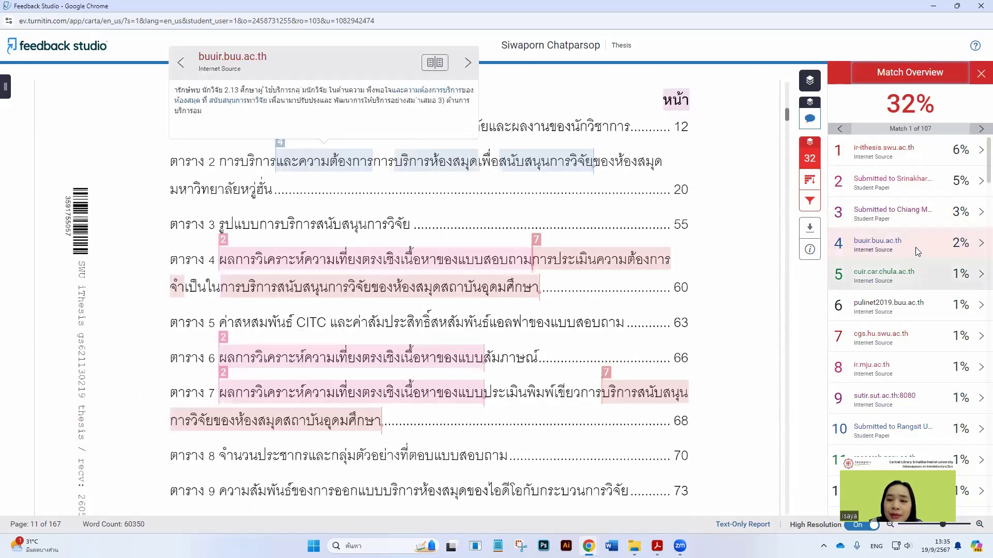
click(913, 272)
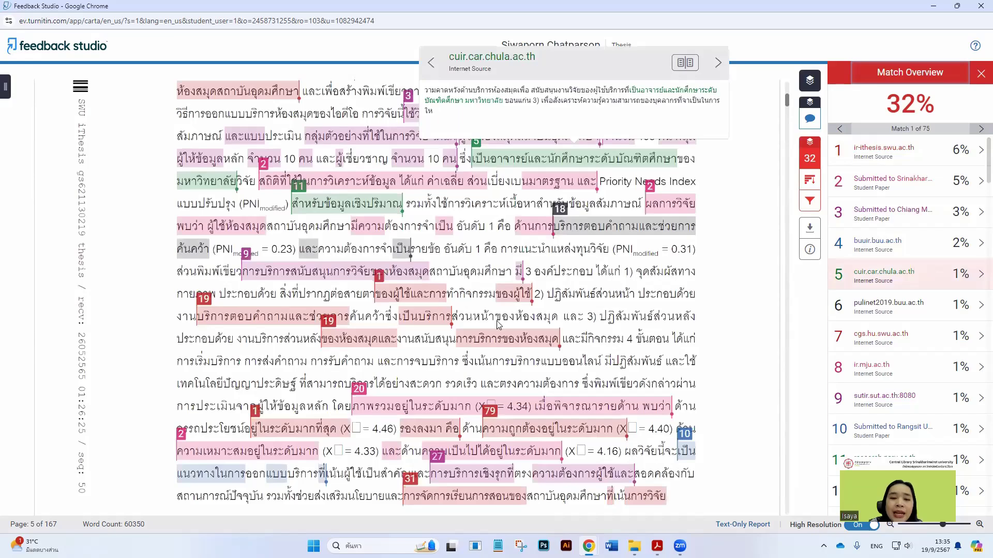
scroll(493, 325, up, 5)
scroll(493, 326, down, 10)
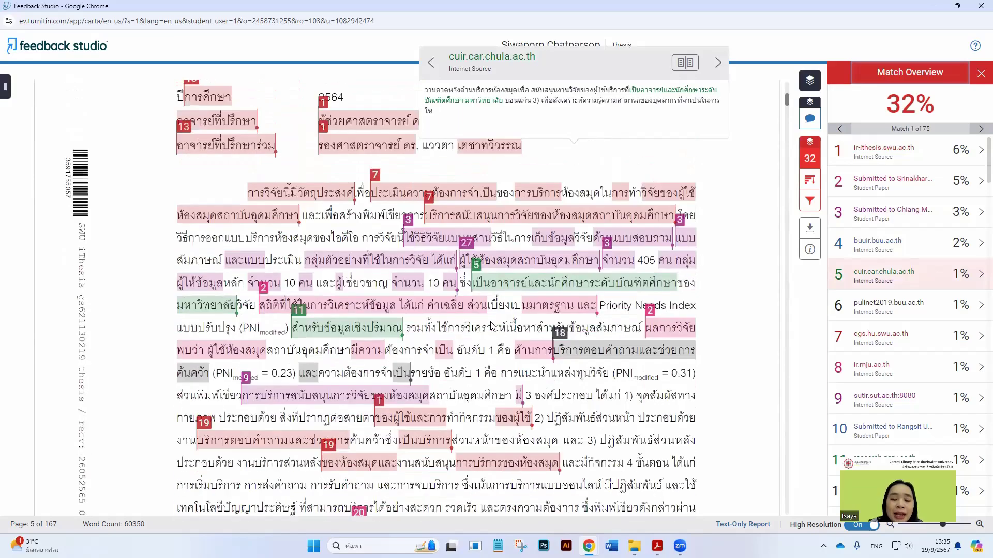
scroll(526, 341, down, 18)
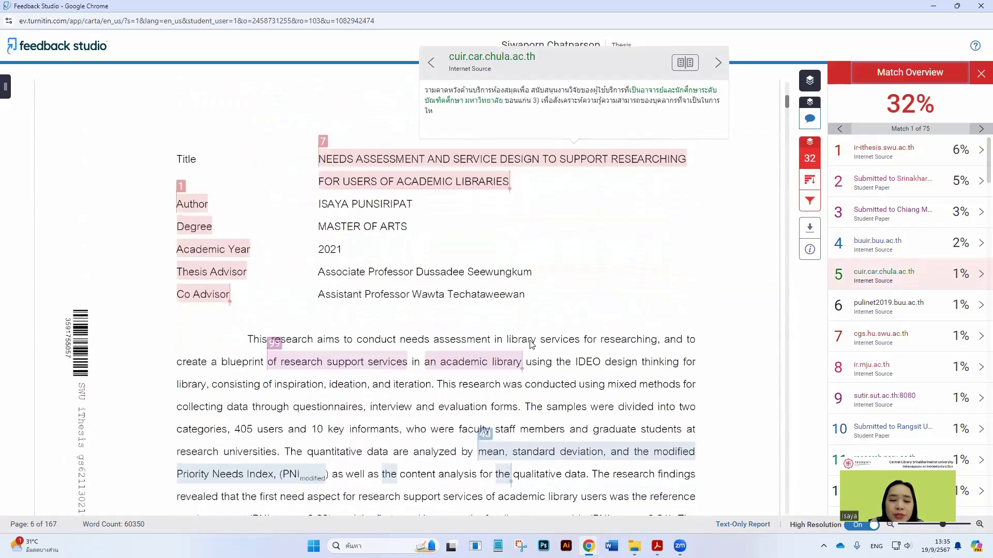
Browse the report's highlighted matches, then switch back to the Turnitin manual window
drag(788, 103, 786, 217)
scroll(607, 294, up, 6)
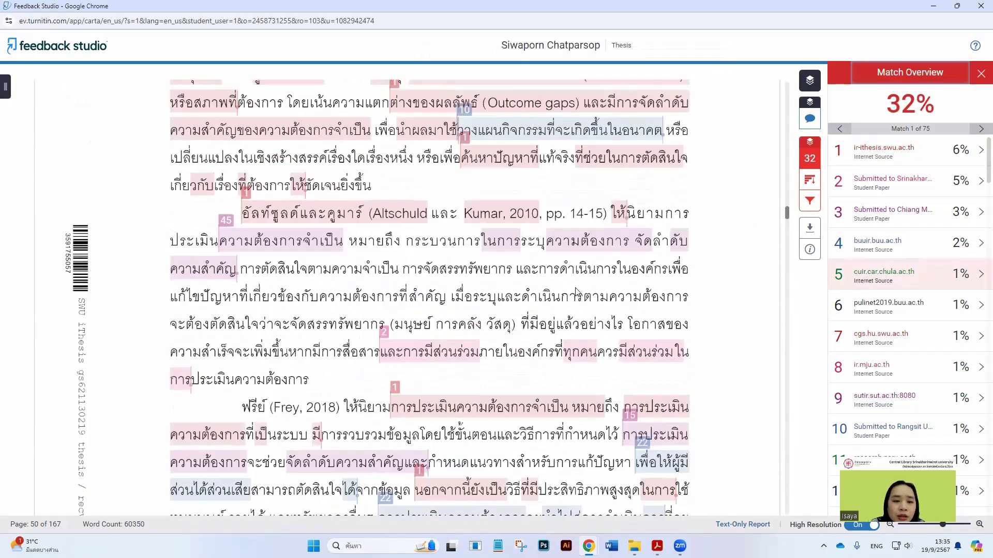
scroll(507, 321, down, 11)
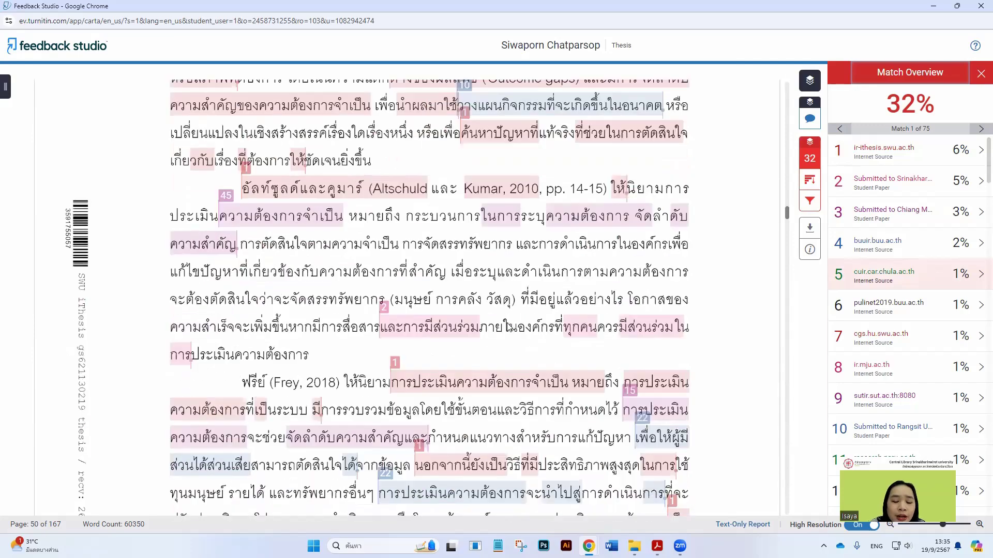
scroll(516, 326, down, 10)
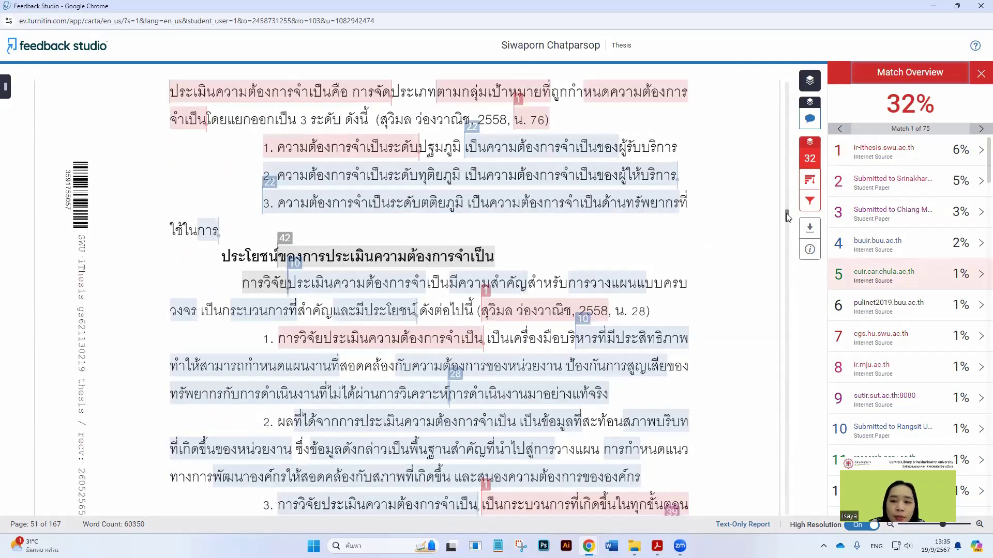
drag(786, 216, 776, 256)
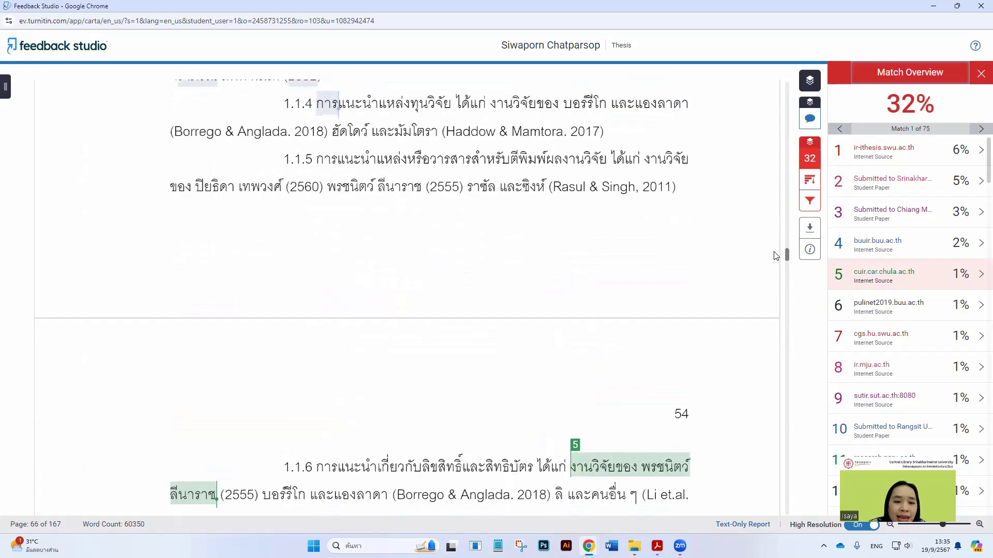
scroll(474, 278, up, 2)
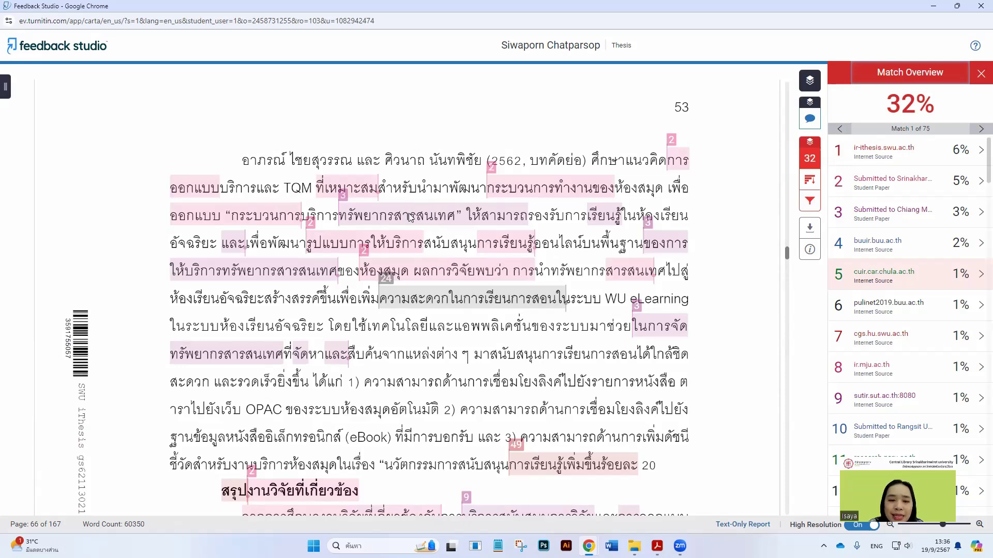
scroll(412, 279, up, 1)
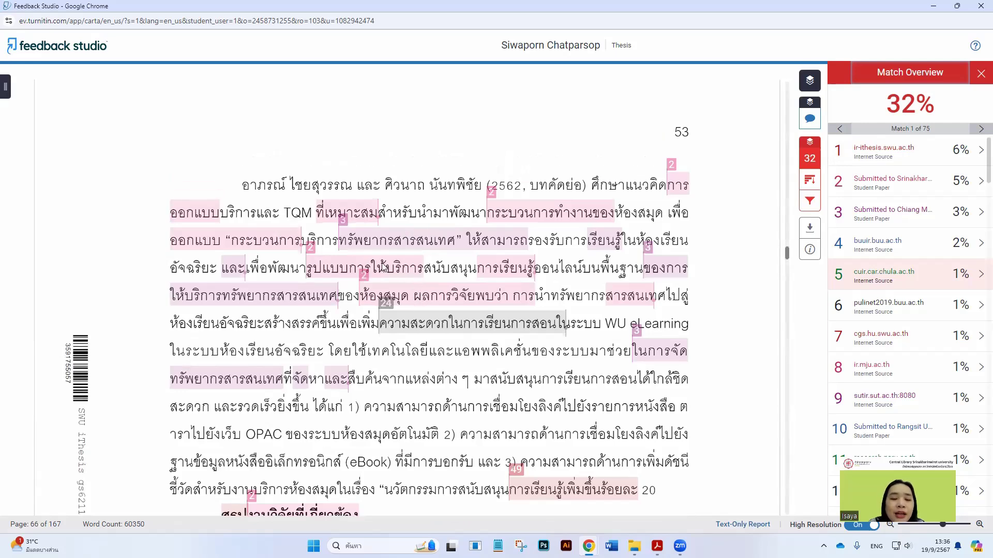
scroll(412, 267, up, 1)
scroll(486, 293, up, 1)
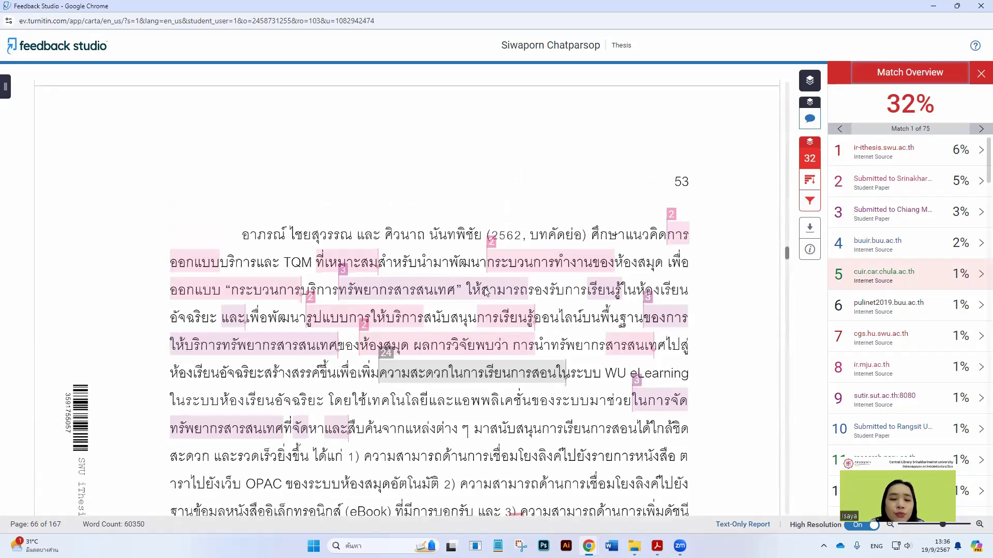
scroll(486, 292, up, 1)
scroll(485, 290, up, 16)
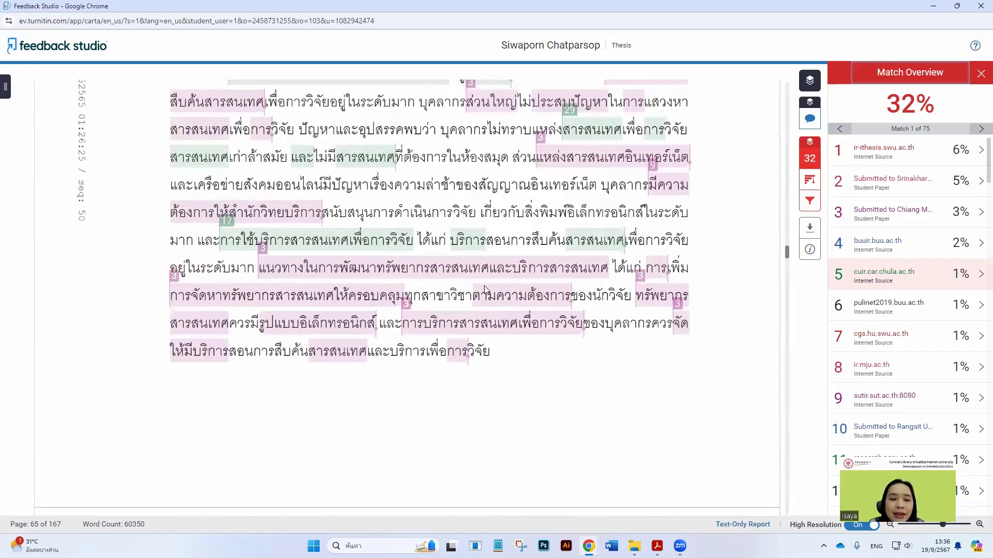
scroll(484, 286, up, 7)
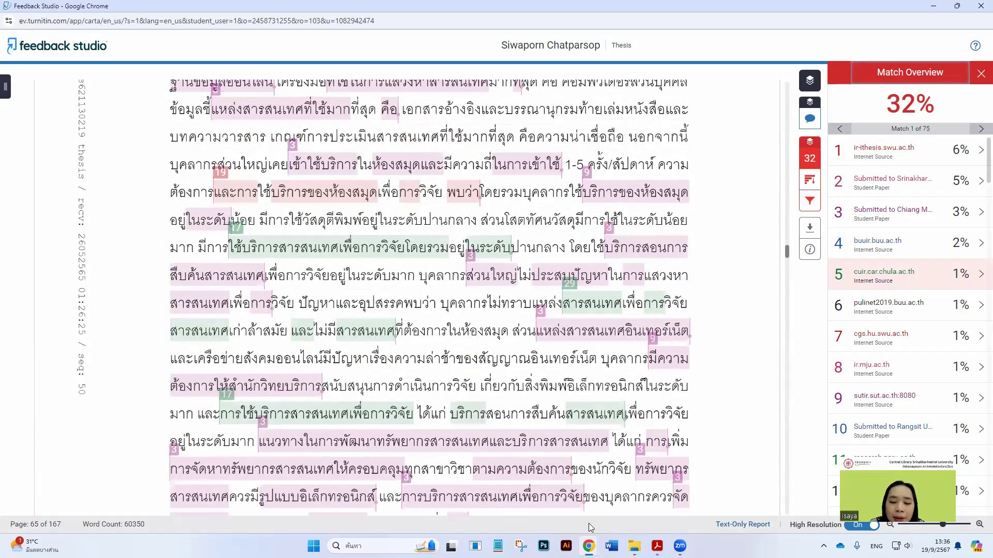
mouse_move(589, 543)
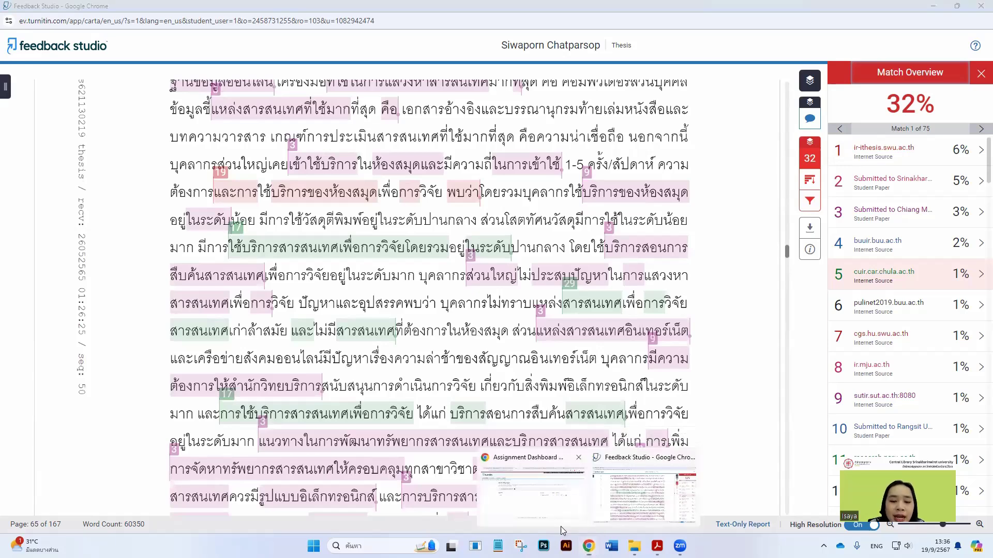
key(alt+Tab)
Scroll the manual to section 4.2 on Originality Reports and the Match Breakdown panel
scroll(324, 237, down, 5)
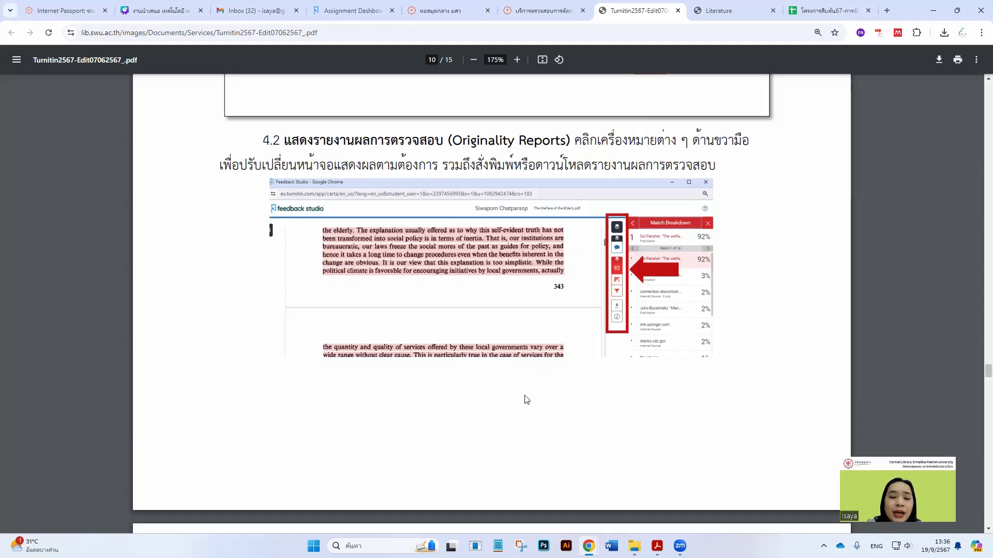
click(629, 504)
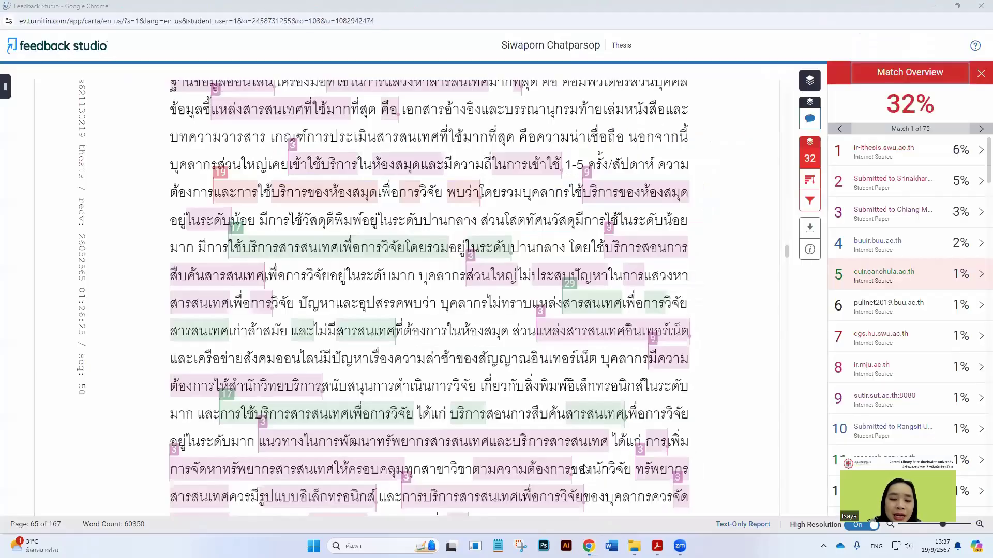
scroll(451, 340, down, 2)
scroll(422, 290, up, 3)
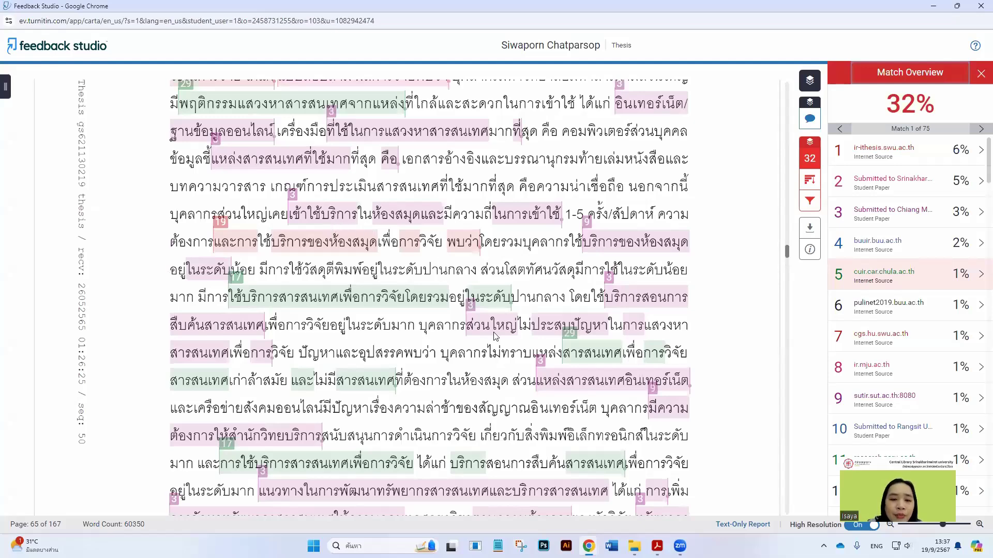
scroll(577, 262, up, 3)
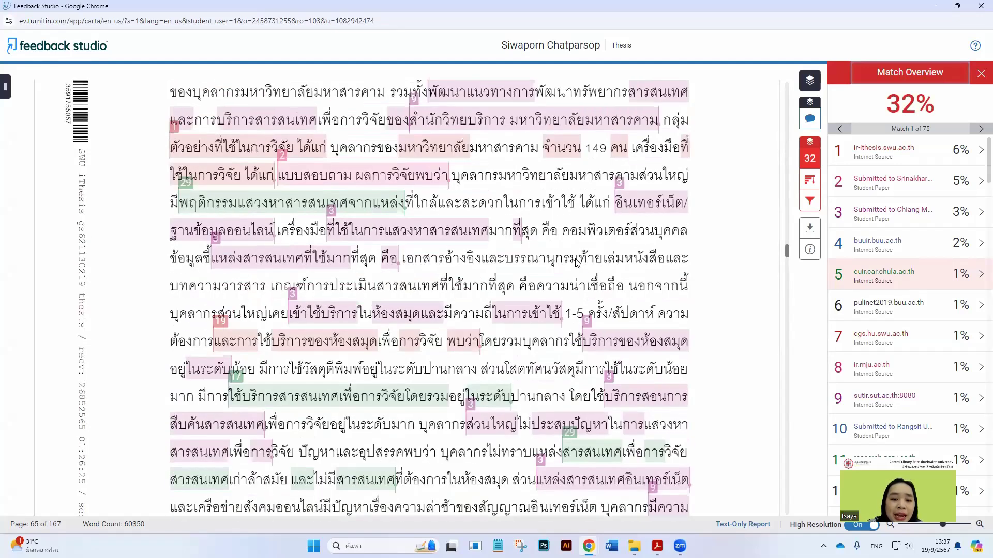
scroll(576, 260, up, 5)
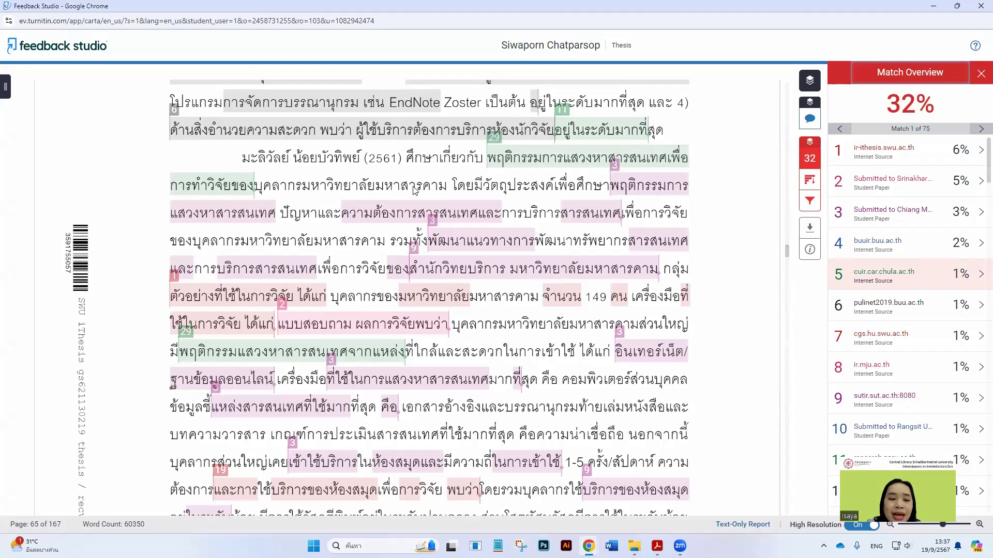
scroll(413, 191, down, 3)
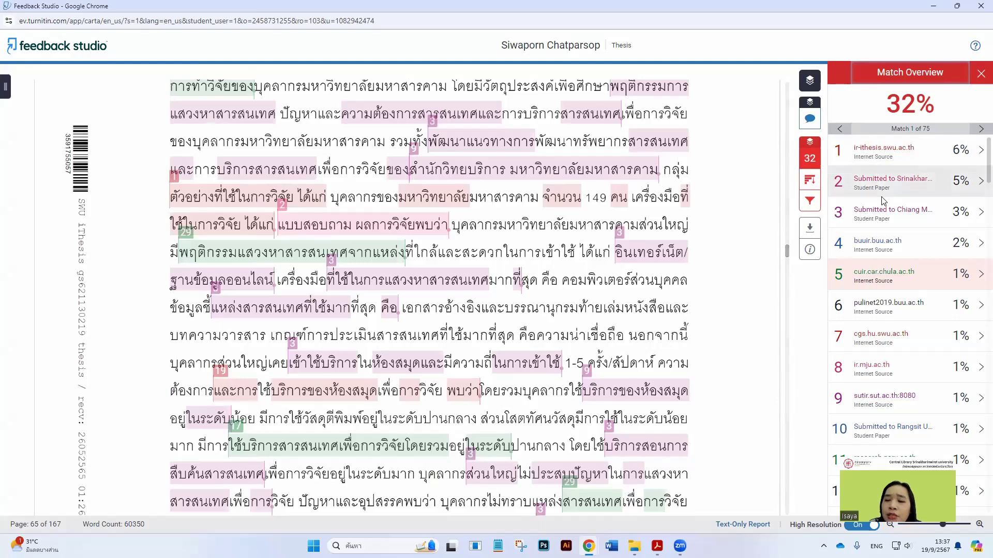
List all matching sources for the thesis, then open Filters and Settings
click(809, 182)
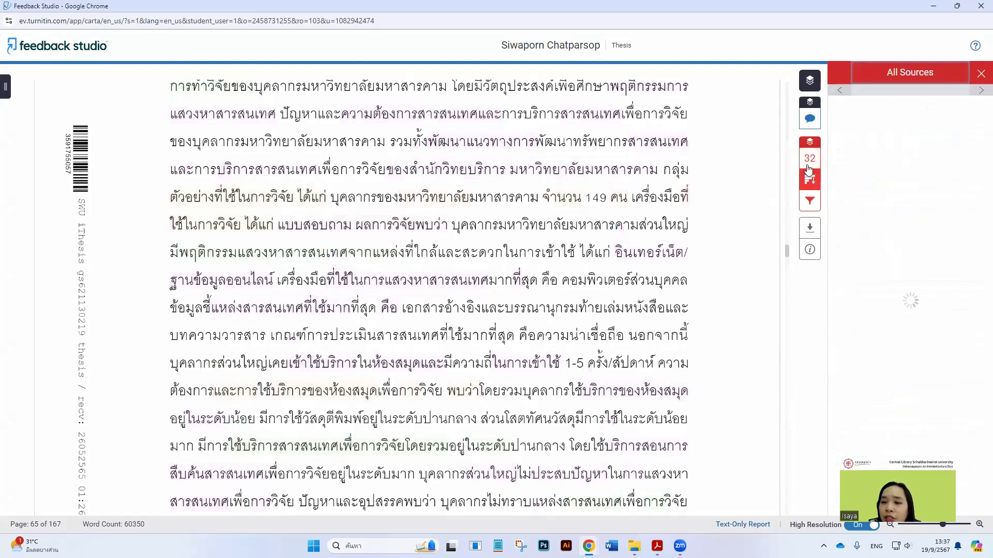
click(810, 202)
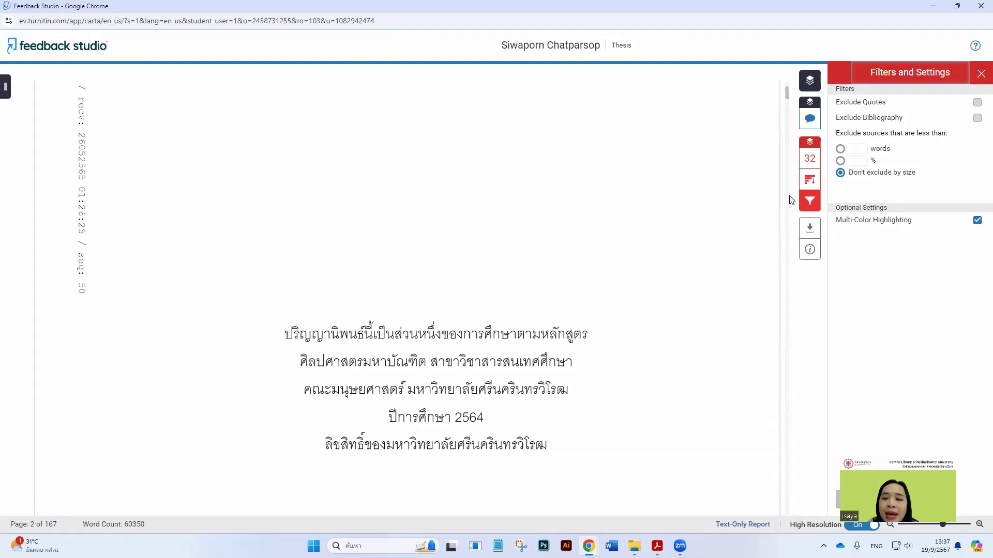
Switch the small-source exclusion to percentage, enter 1% and apply, cutting similarity to 14%
click(809, 159)
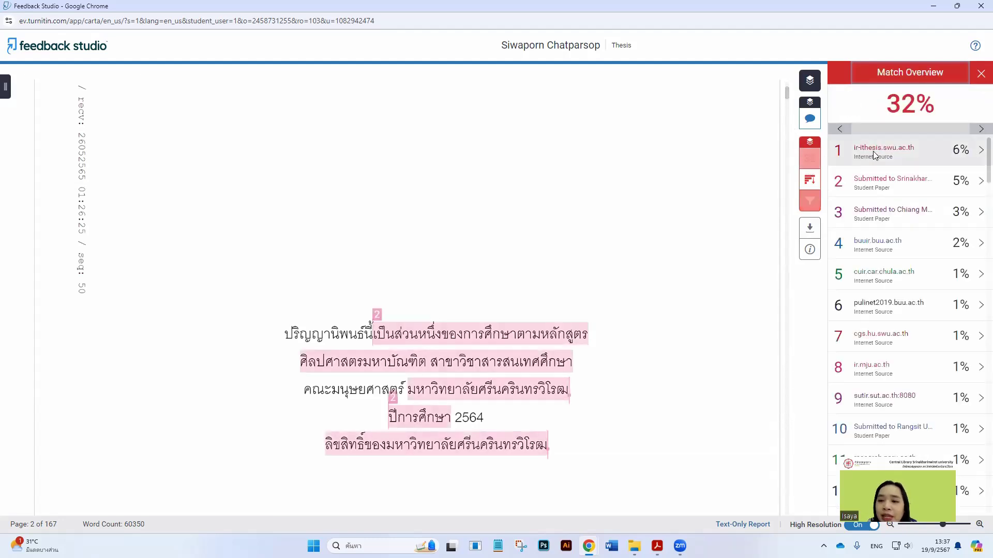
click(810, 202)
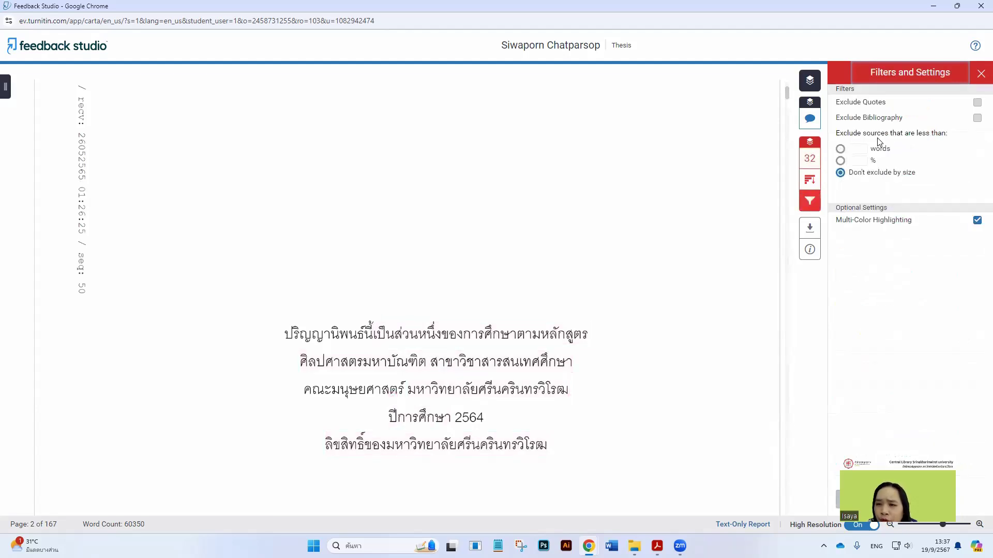
click(870, 164)
text(6)
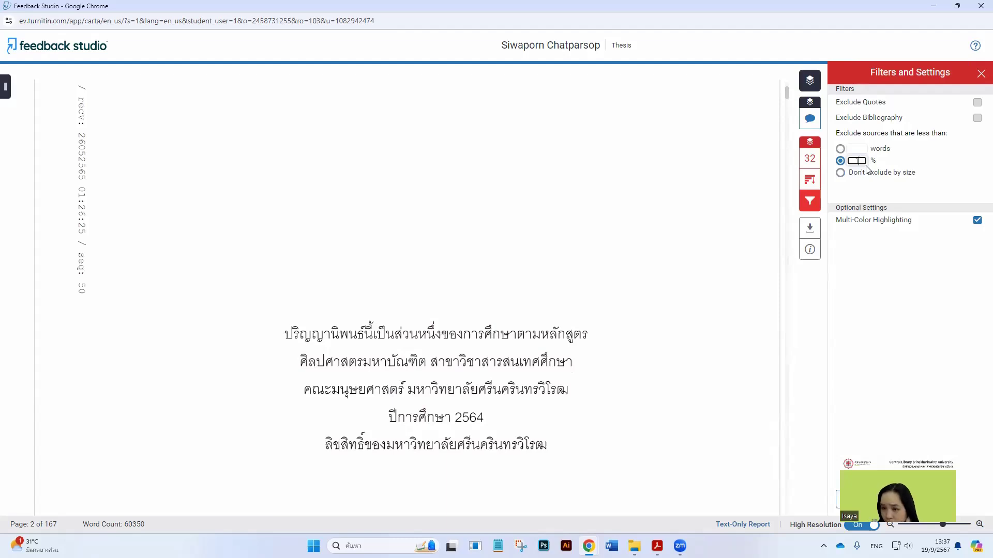
key(BackSpace)
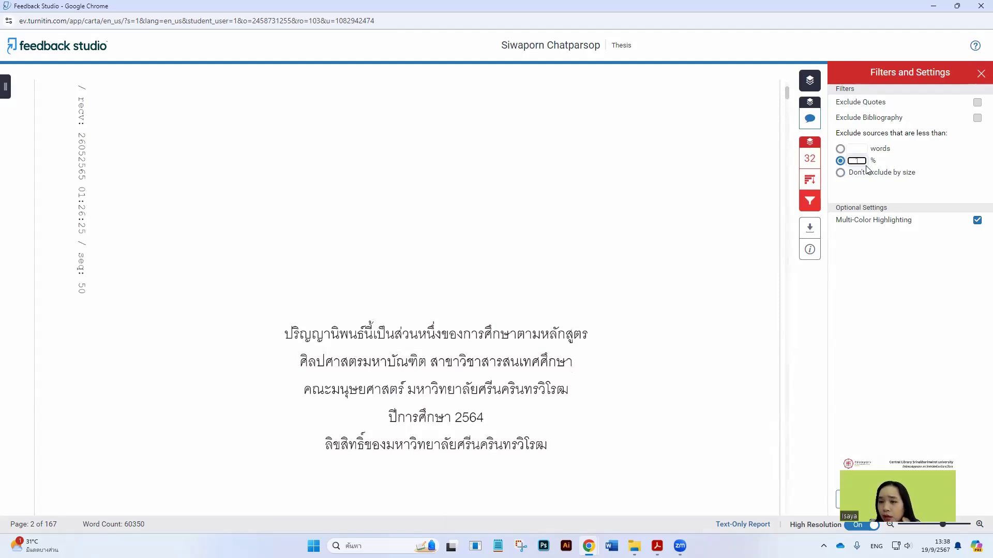
text(1)
key(Return)
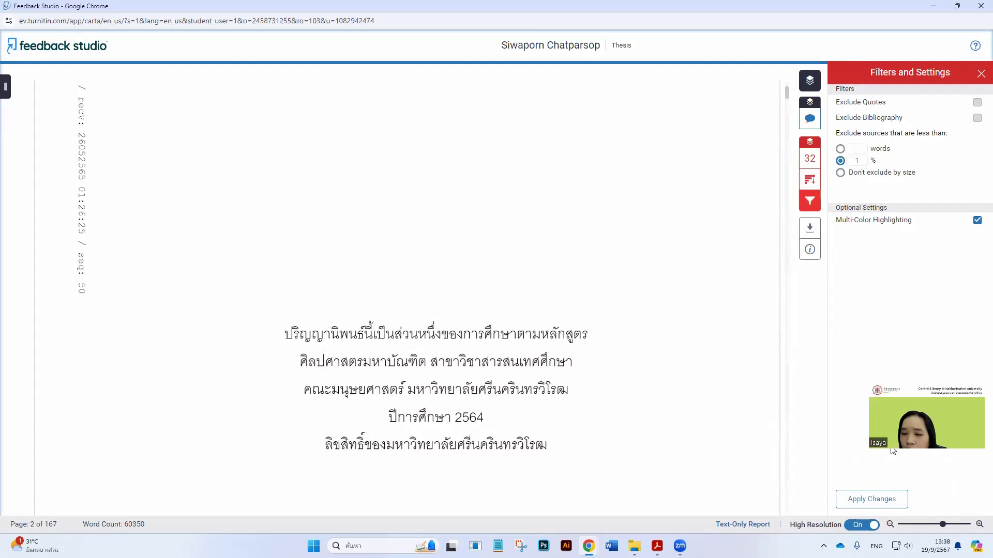
click(874, 499)
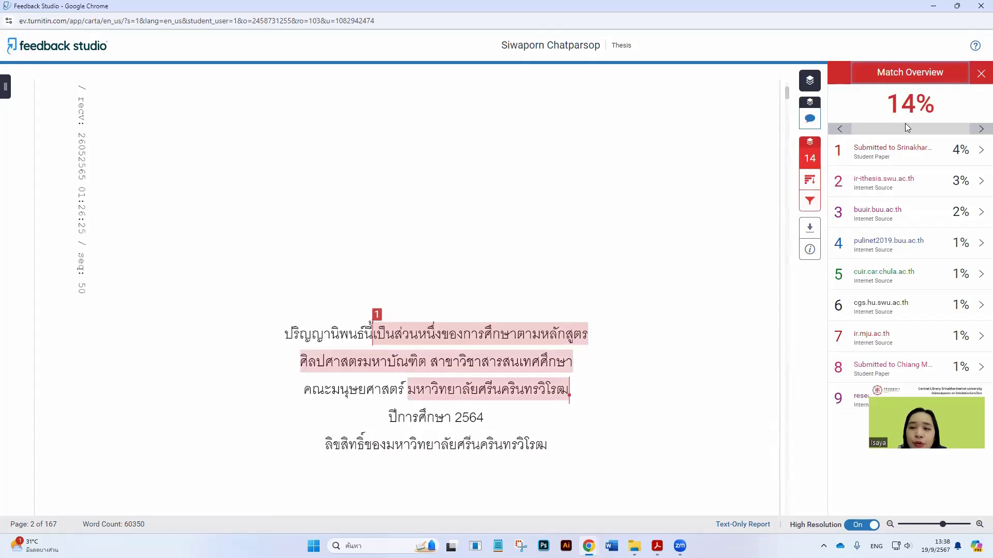
Download the Thesis report's digital receipt as receipt_Thesis.pdf
click(809, 229)
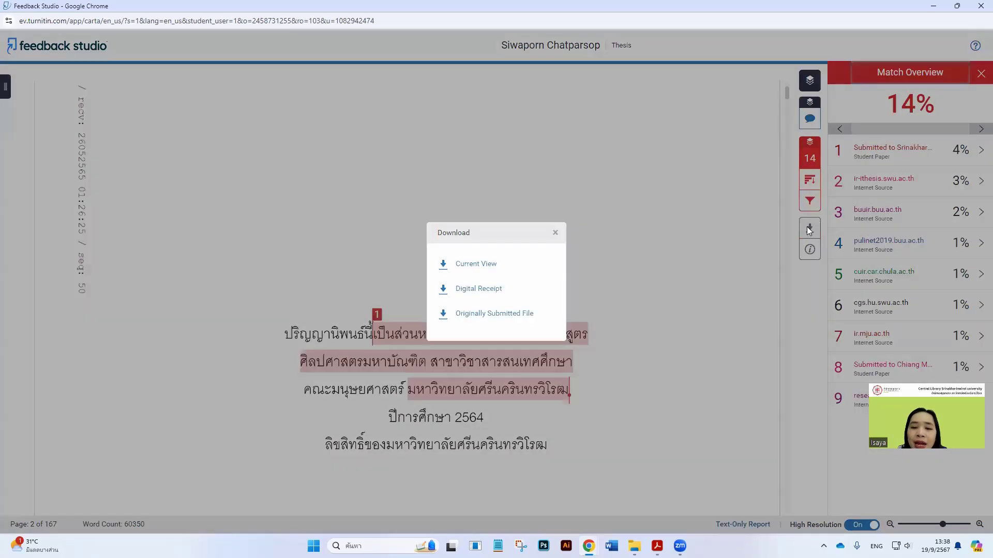
click(481, 291)
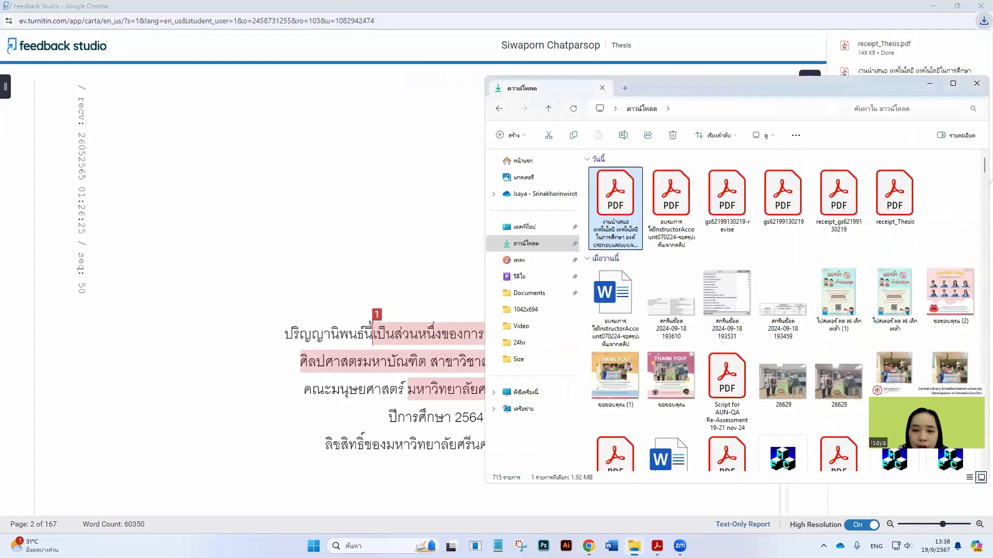
Open receipt_Thesis.pdf in Acrobat, review its submission details, and close it without saving
double_click(629, 191)
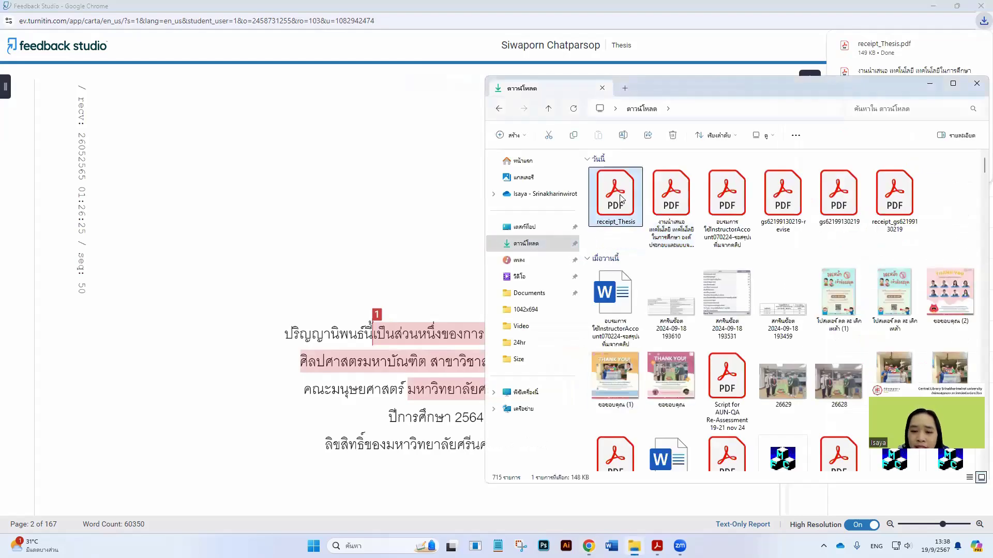
scroll(546, 352, down, 5)
scroll(532, 359, down, 7)
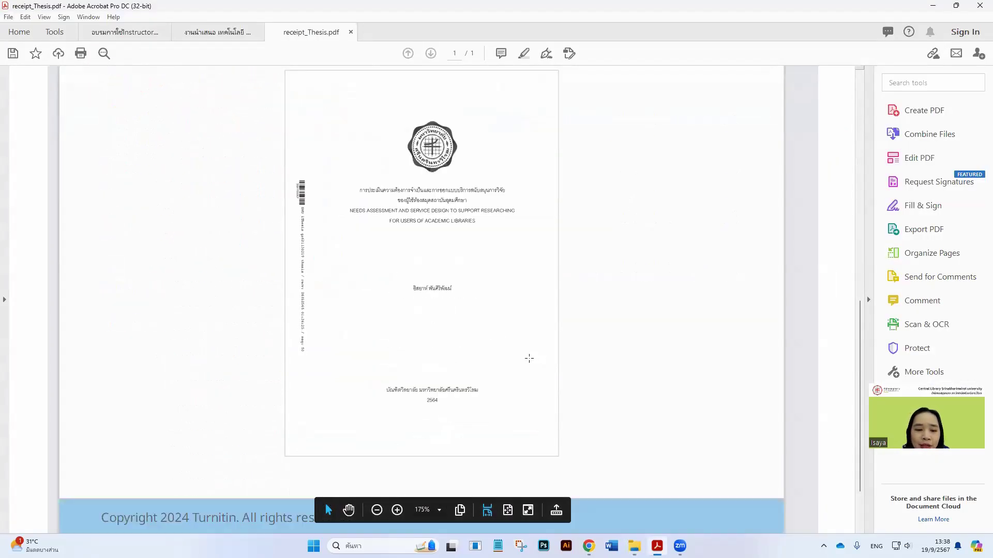
scroll(450, 383, up, 6)
scroll(469, 375, up, 7)
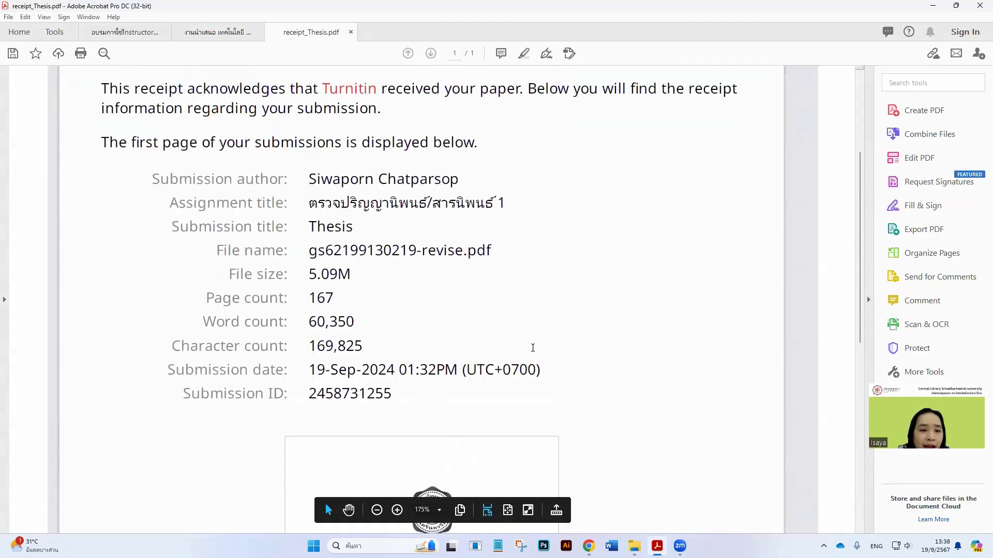
key(ctrl+w)
click(599, 295)
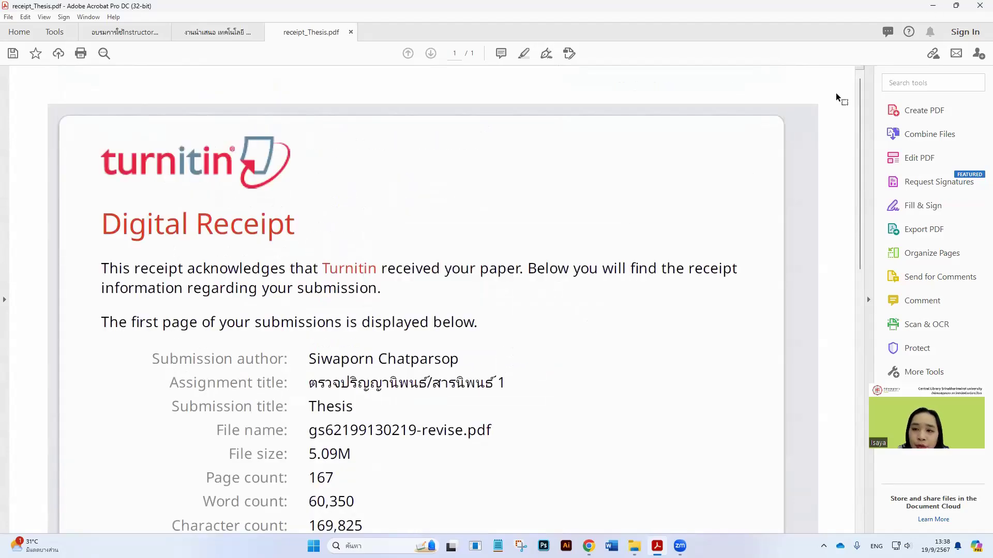
Minimise Acrobat and the Downloads folder and reopen the report's download options
click(934, 5)
click(879, 84)
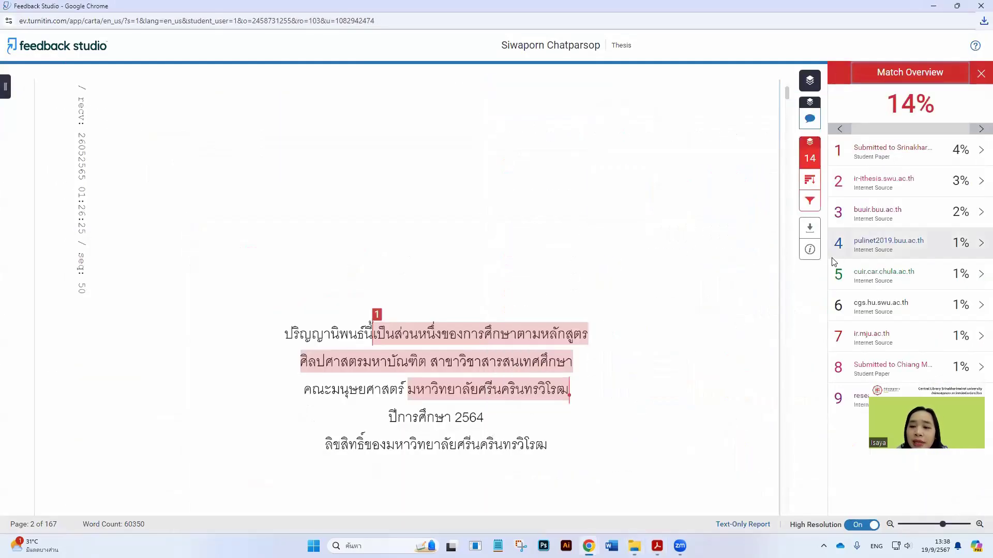
click(810, 227)
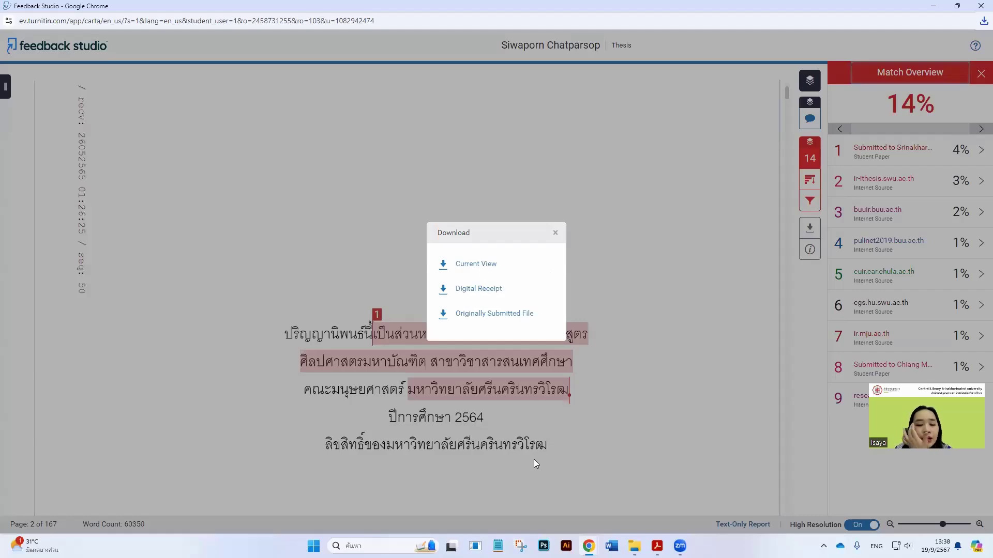
Reopen receipt_Thesis.pdf in Acrobat for another look, then return to the Turnitin report
key(alt+Tab)
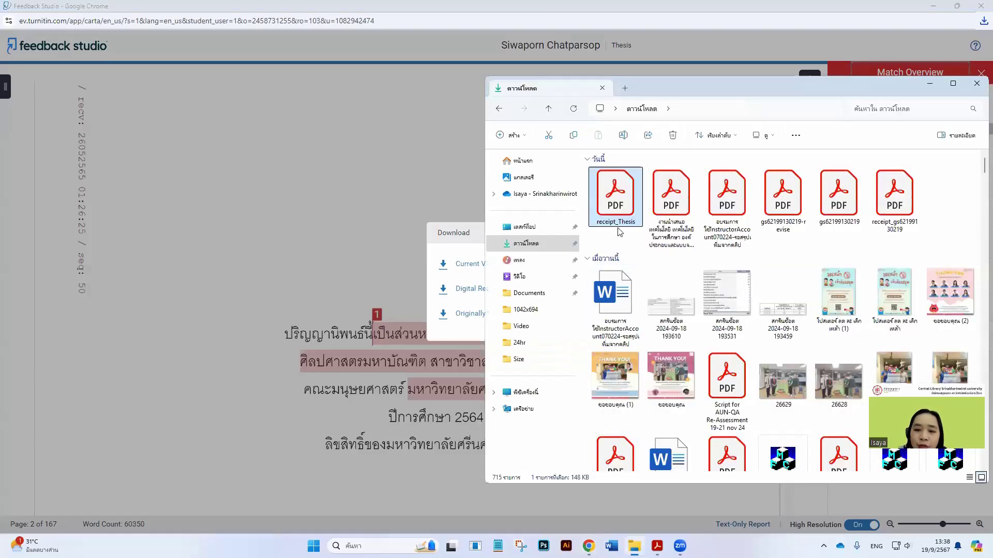
double_click(623, 207)
scroll(472, 353, down, 15)
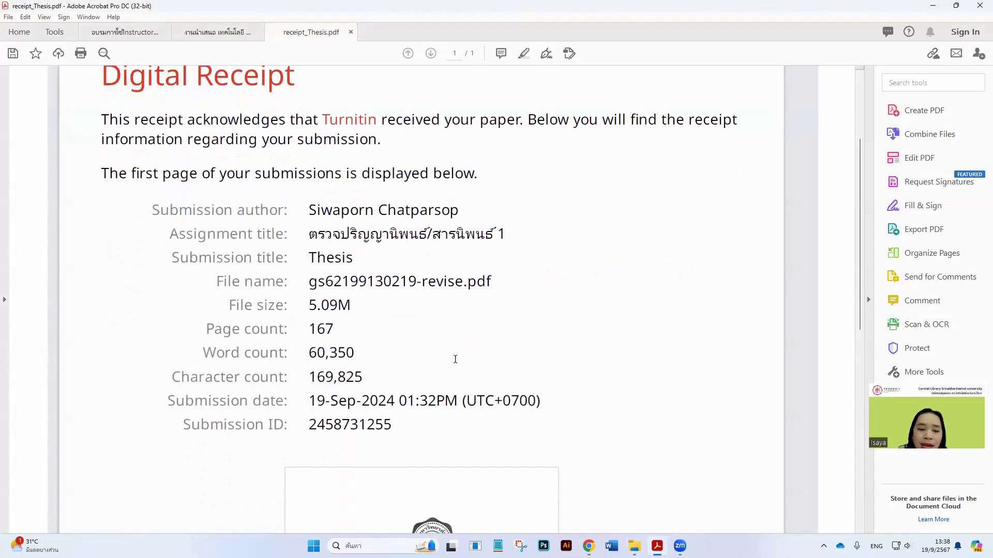
scroll(456, 361, up, 3)
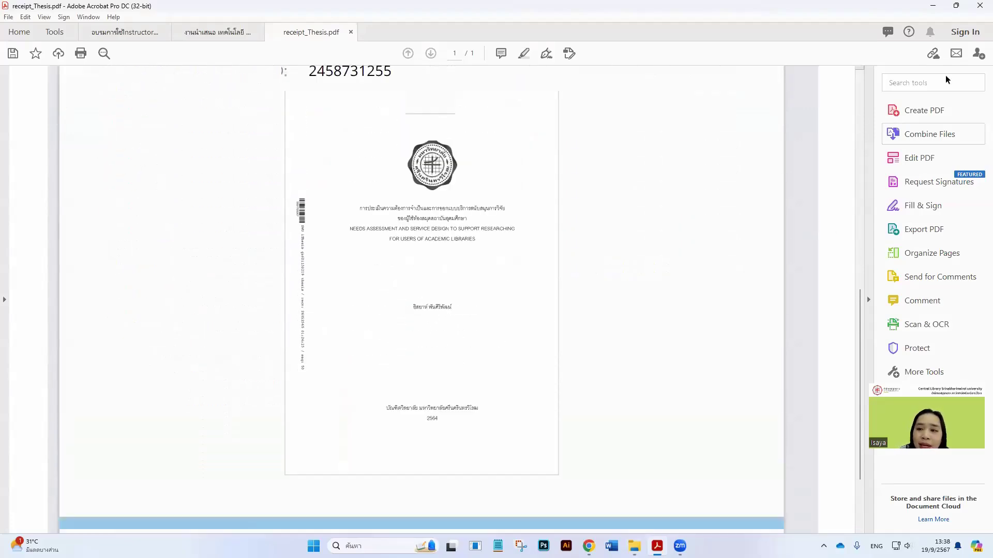
click(937, 11)
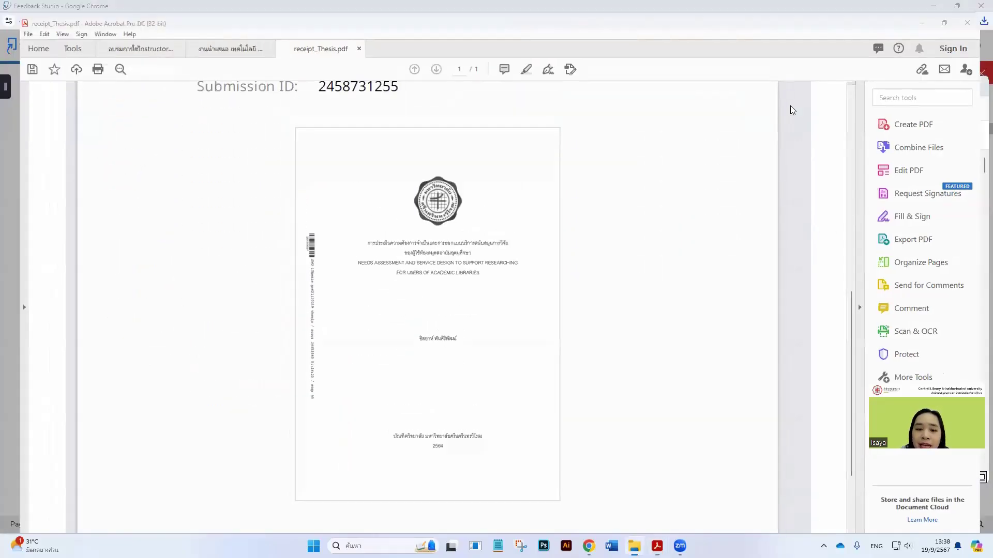
click(468, 236)
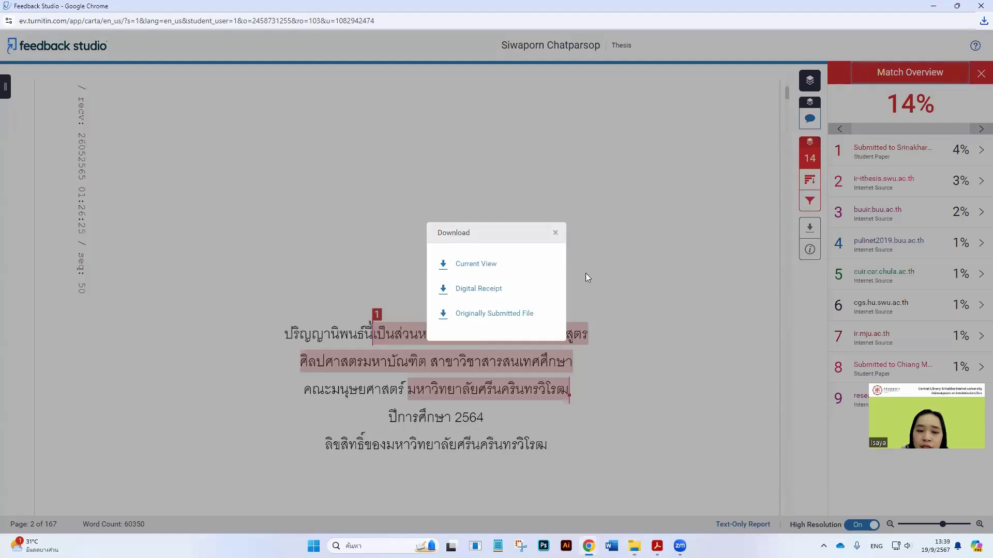
Download the Thesis report's current view from Feedback Studio
click(555, 234)
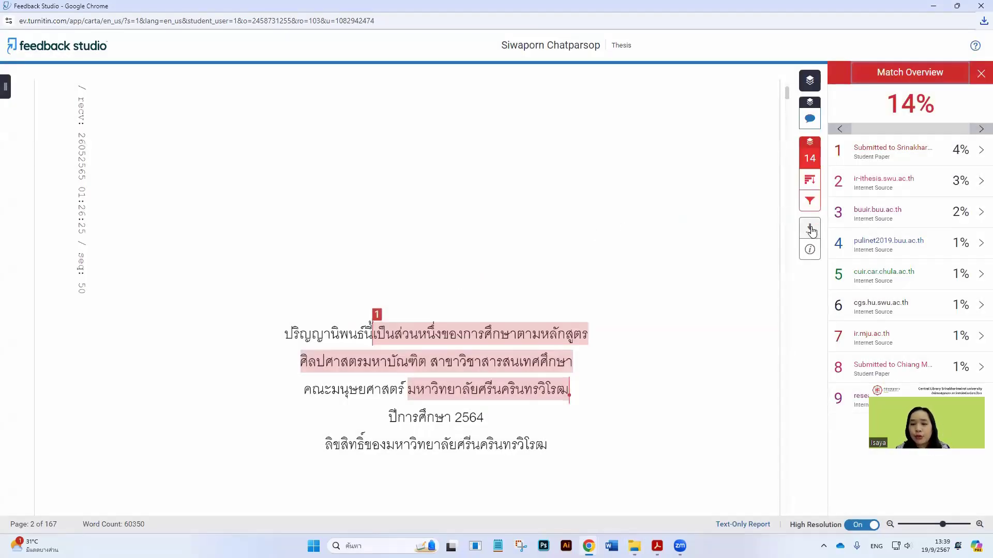
click(811, 229)
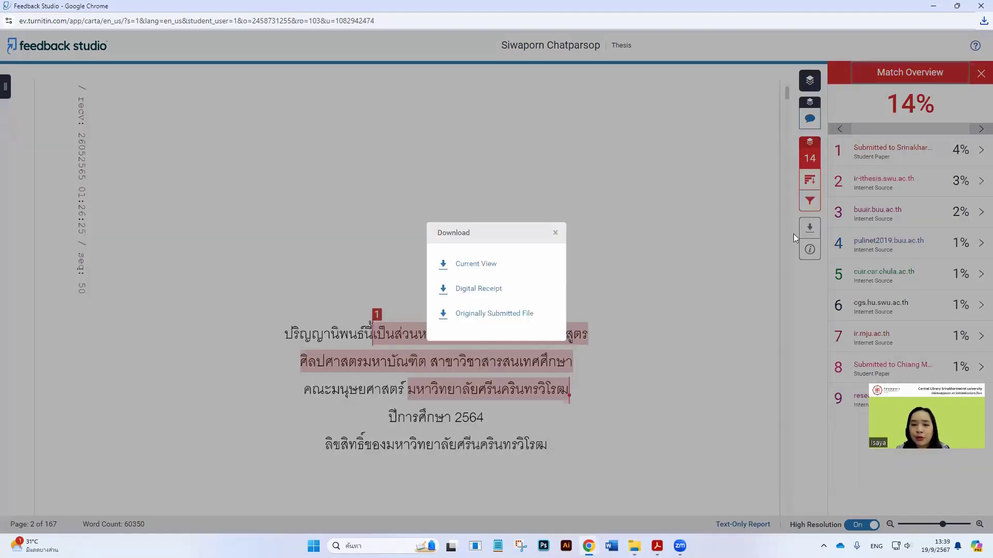
click(476, 265)
Scroll through Thesis.pdf's originality report, checking its 14% summary
scroll(522, 348, down, 10)
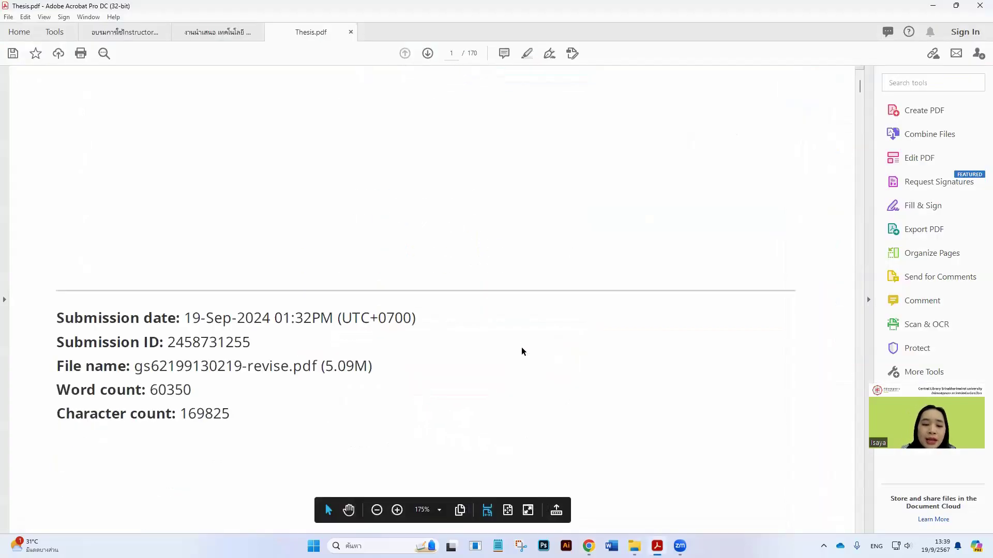
scroll(482, 339, up, 1)
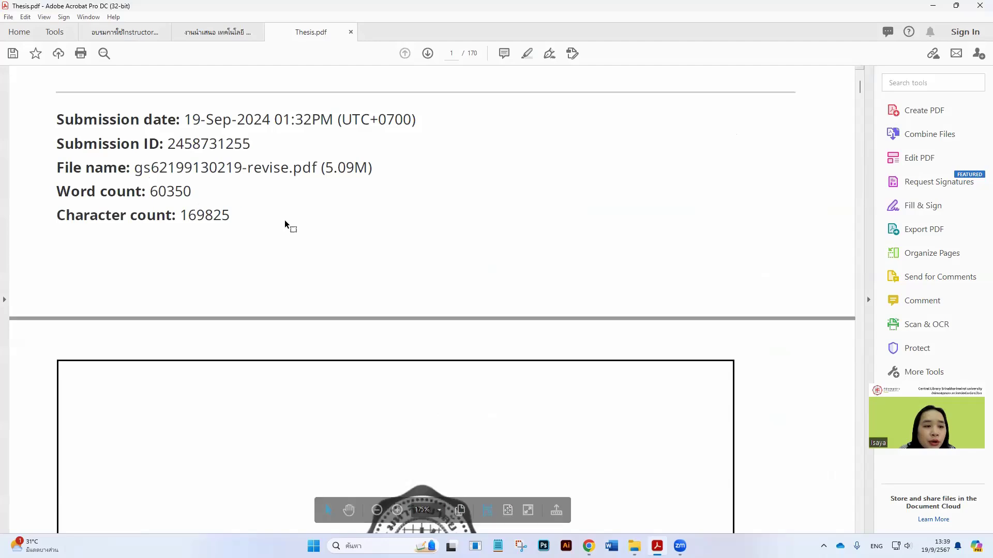
scroll(701, 289, down, 10)
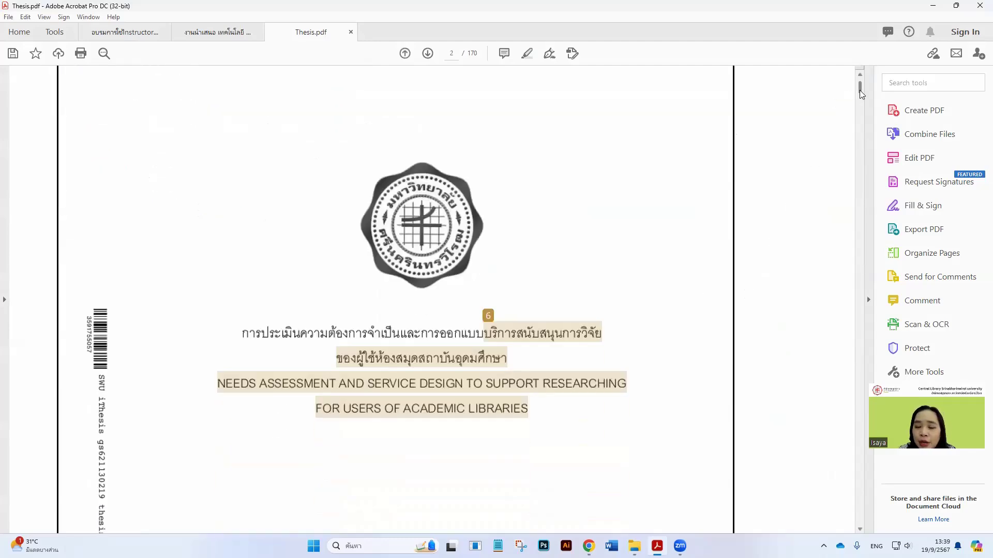
drag(859, 90, 838, 522)
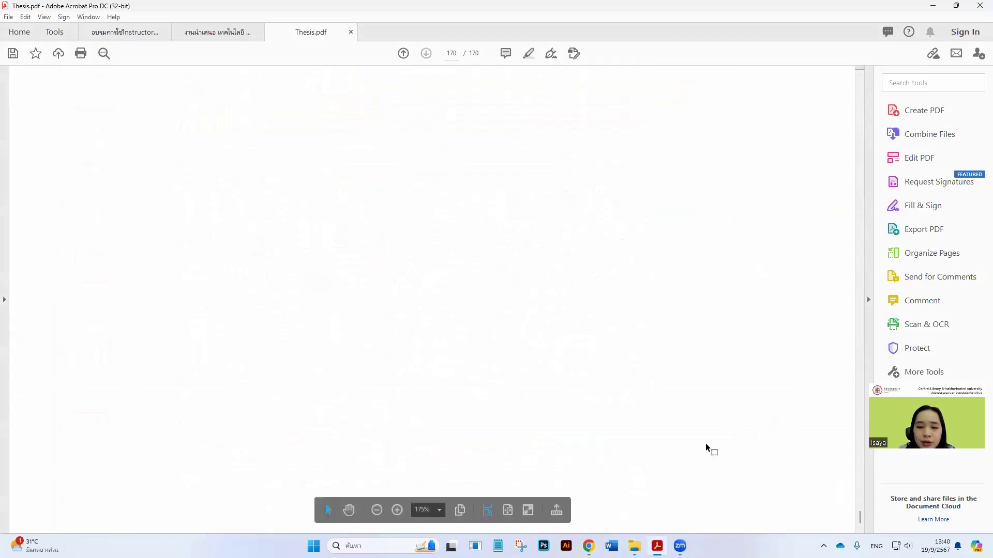
scroll(664, 390, up, 12)
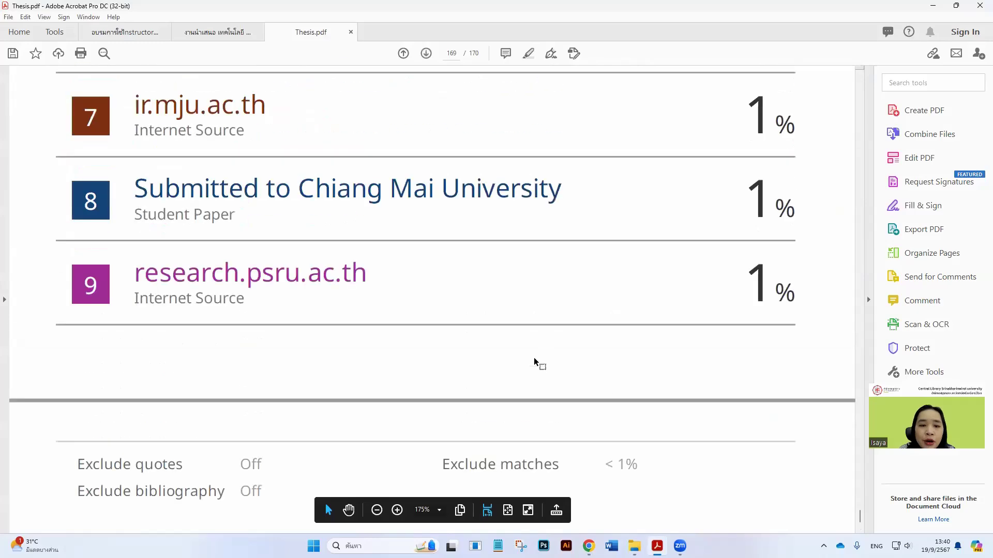
scroll(534, 358, up, 20)
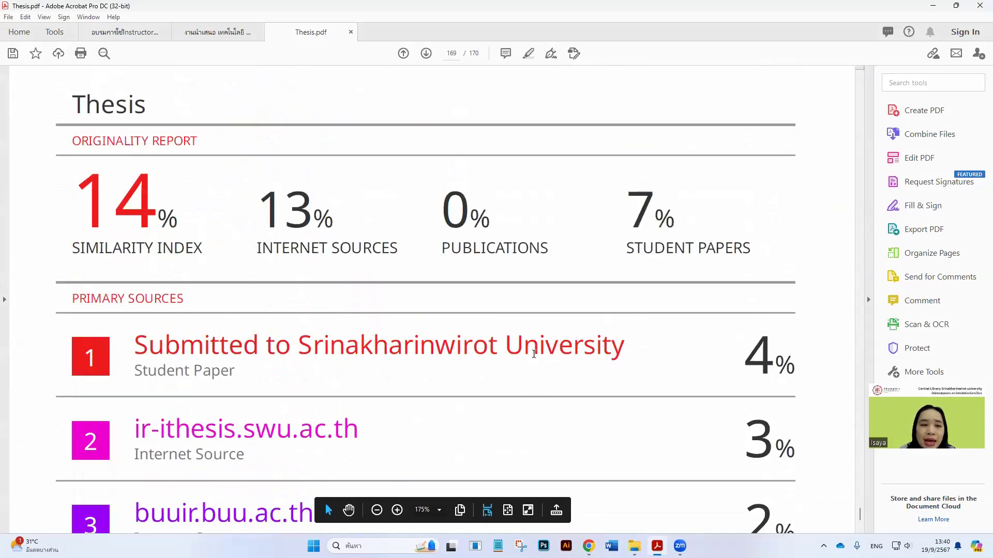
scroll(534, 354, down, 20)
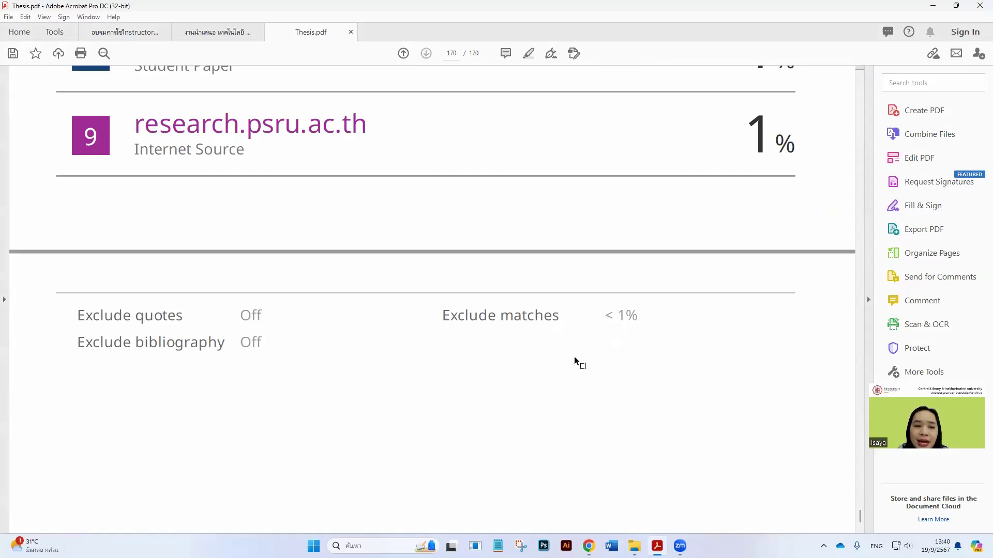
scroll(506, 331, up, 15)
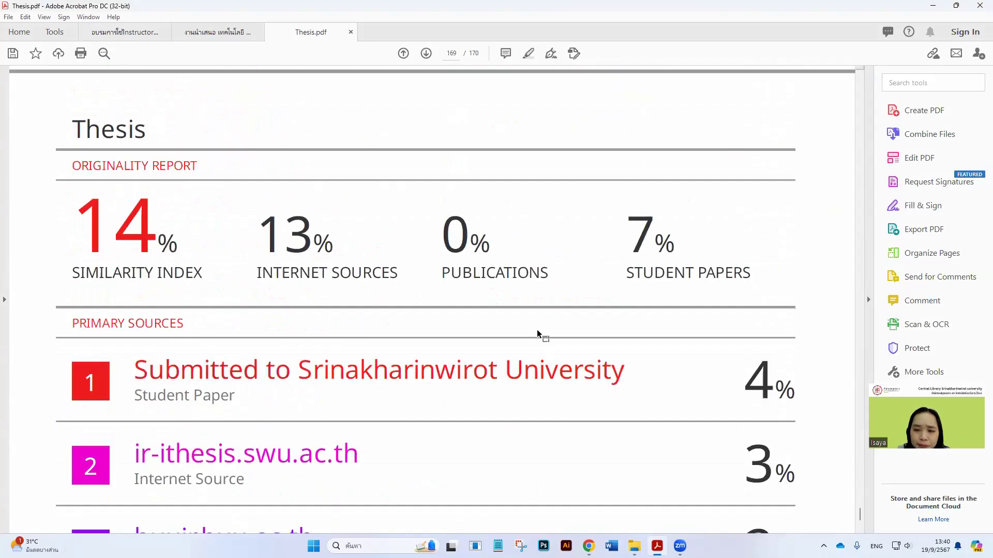
scroll(537, 330, up, 3)
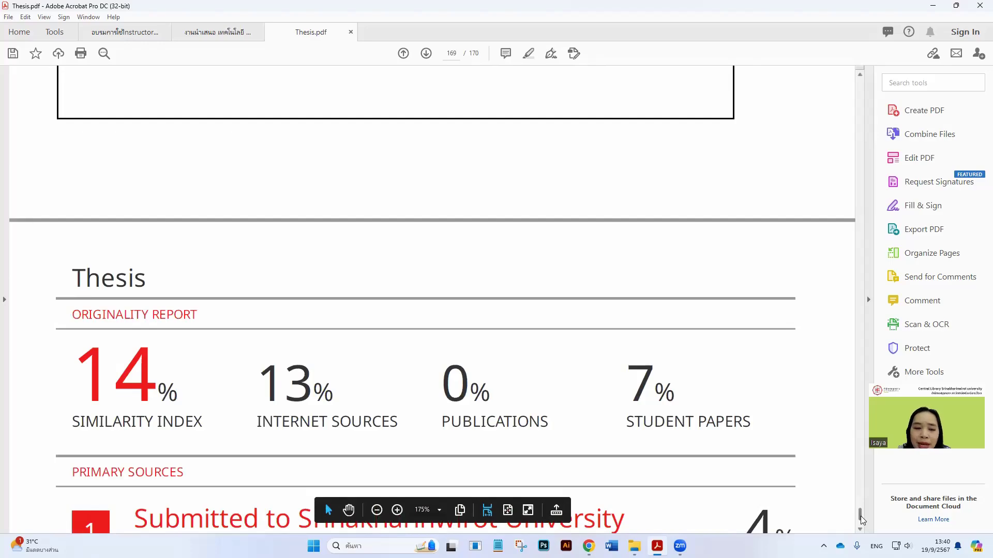
Page through the 170-page report's source-match highlights and close the Thesis PDF
drag(861, 517, 850, 414)
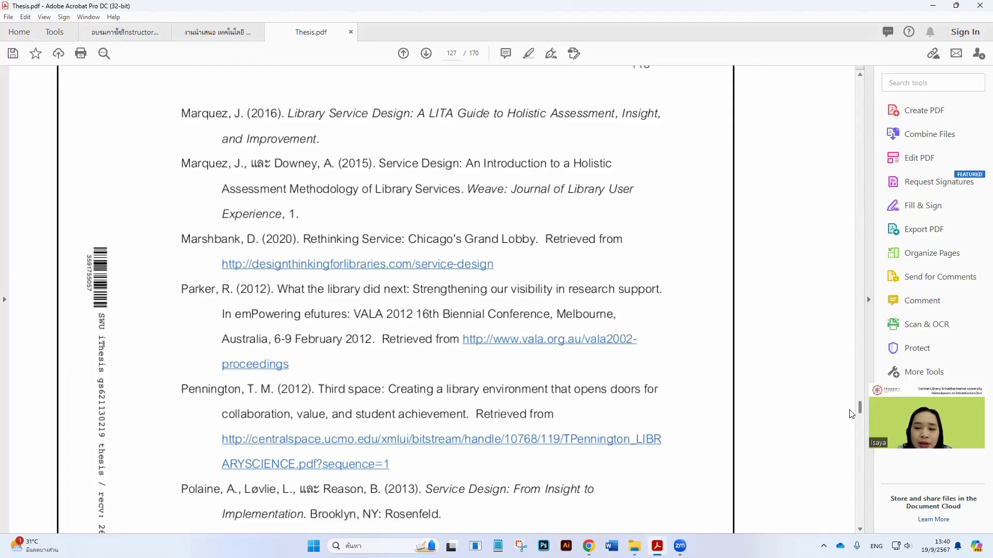
drag(851, 414, 852, 391)
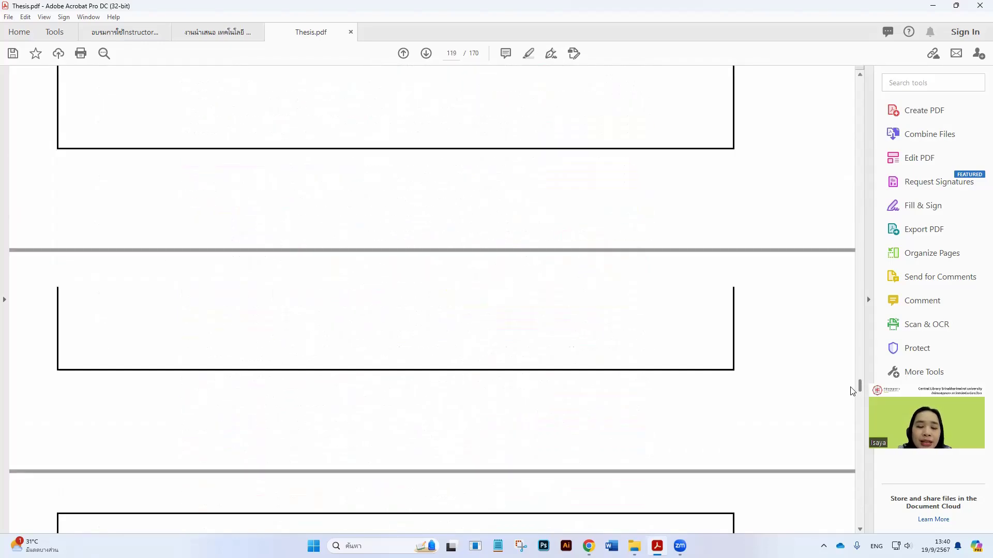
scroll(545, 372, up, 10)
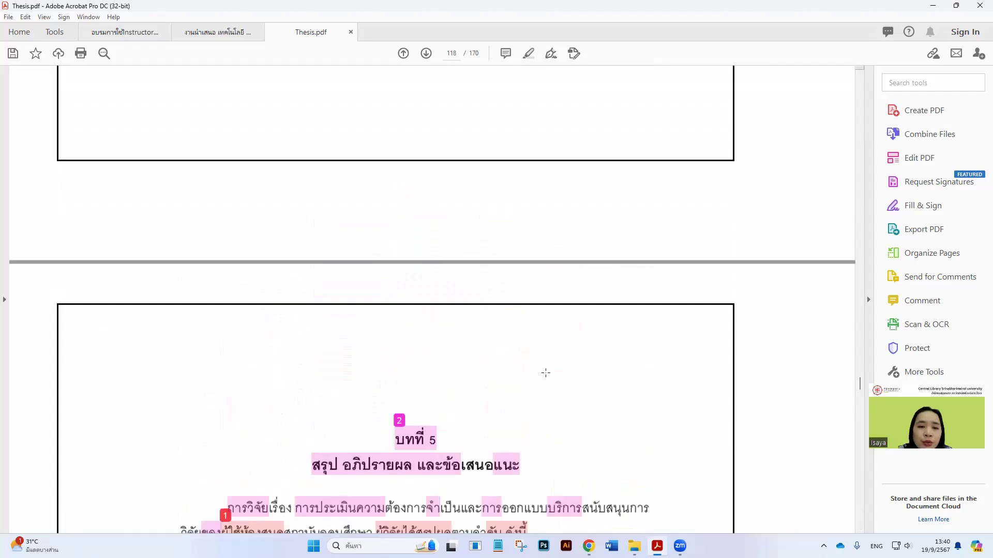
drag(858, 389, 856, 302)
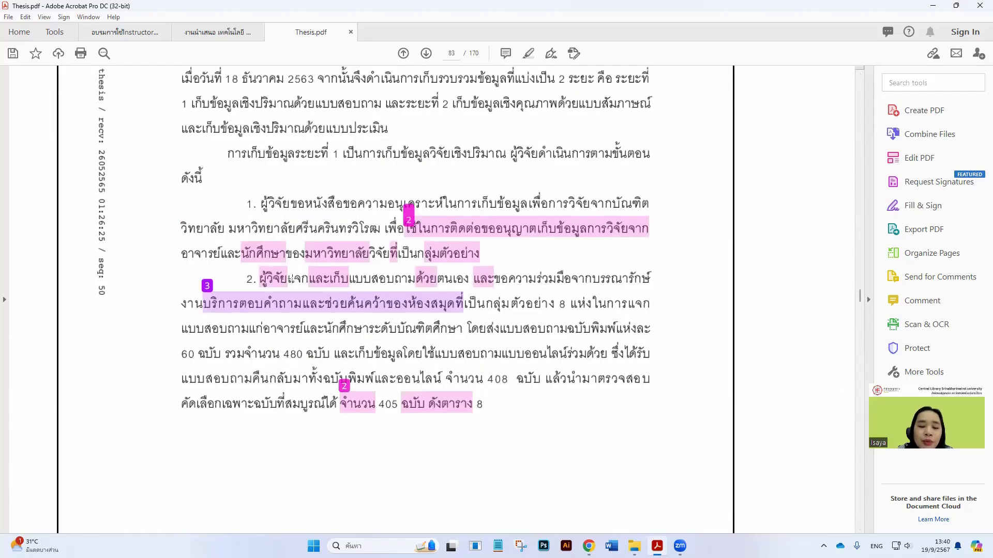
scroll(291, 280, up, 15)
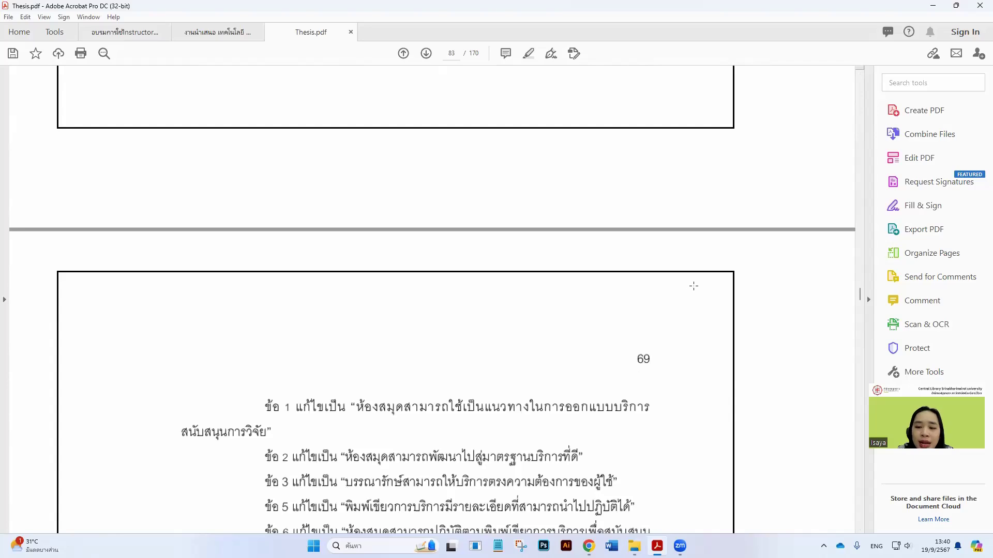
drag(860, 300, 860, 262)
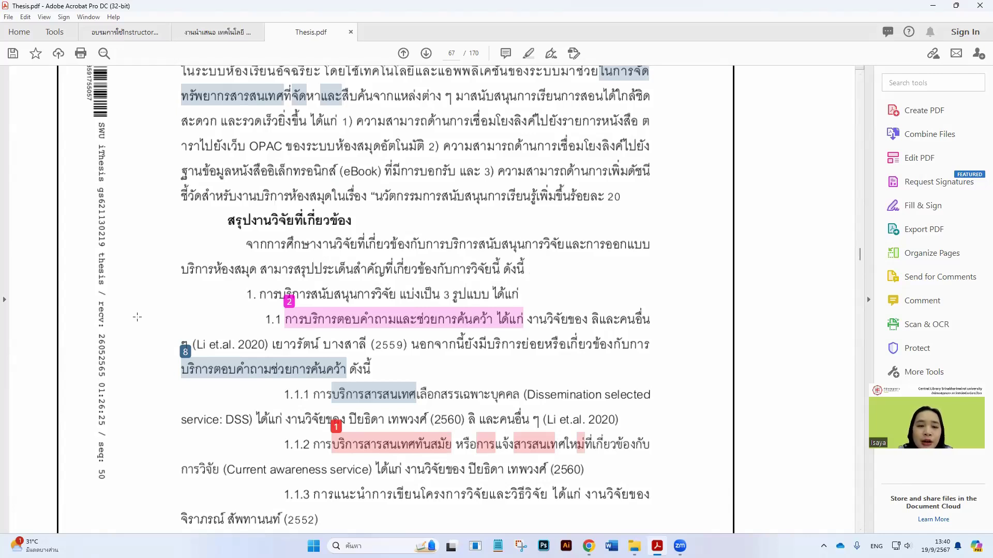
scroll(153, 394, up, 10)
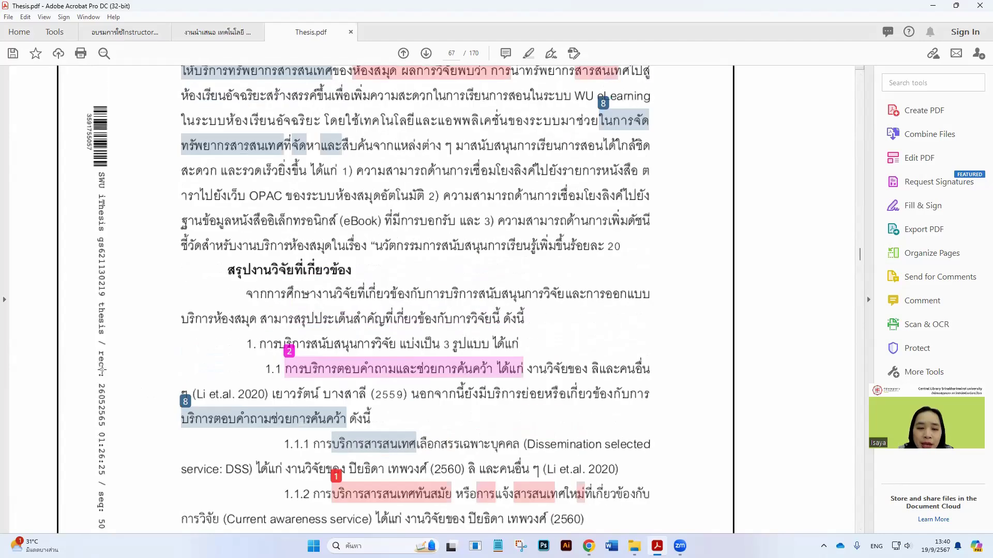
scroll(101, 368, up, 8)
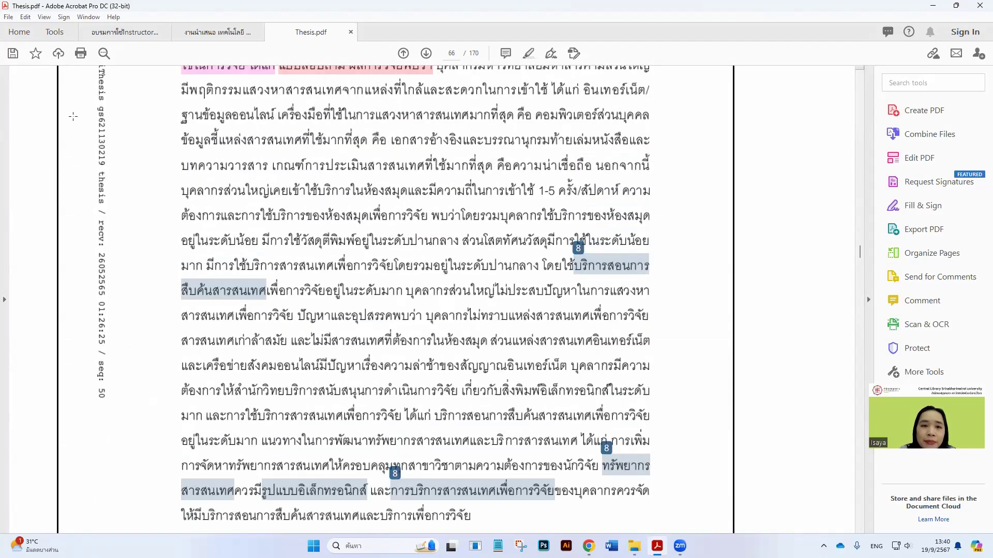
click(351, 32)
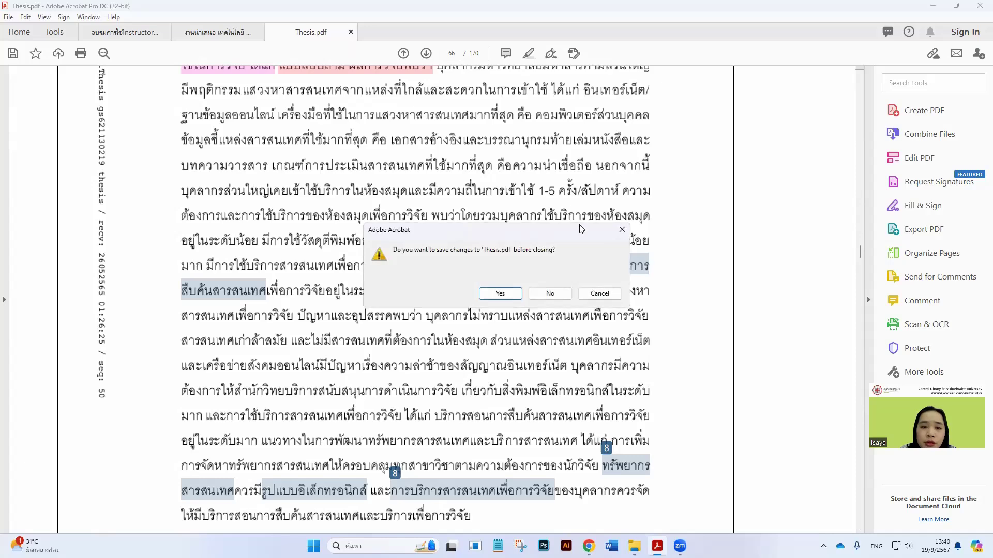
Close Thesis.pdf without saving, minimise Acrobat, and switch to the library's Turnitin service page
click(541, 291)
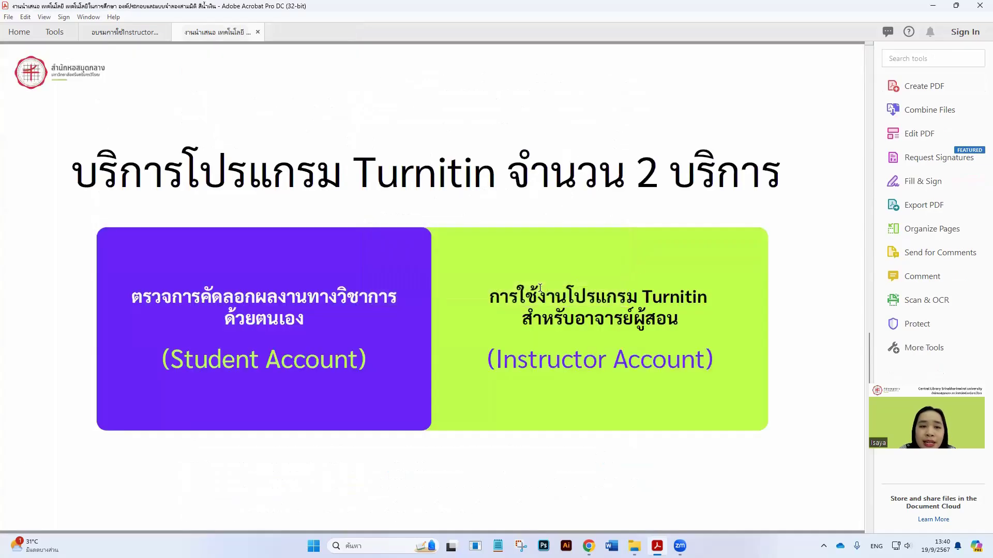
click(933, 9)
click(174, 224)
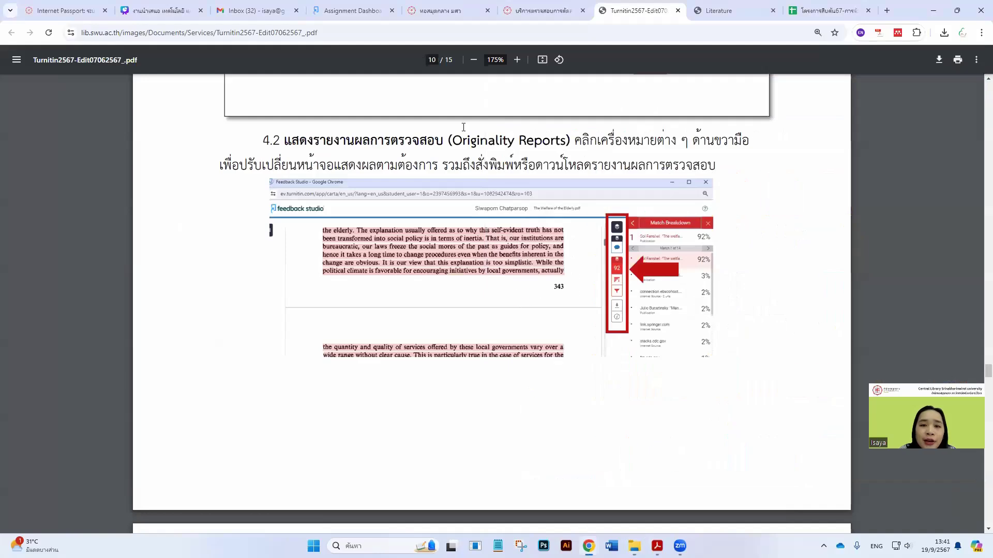
click(543, 10)
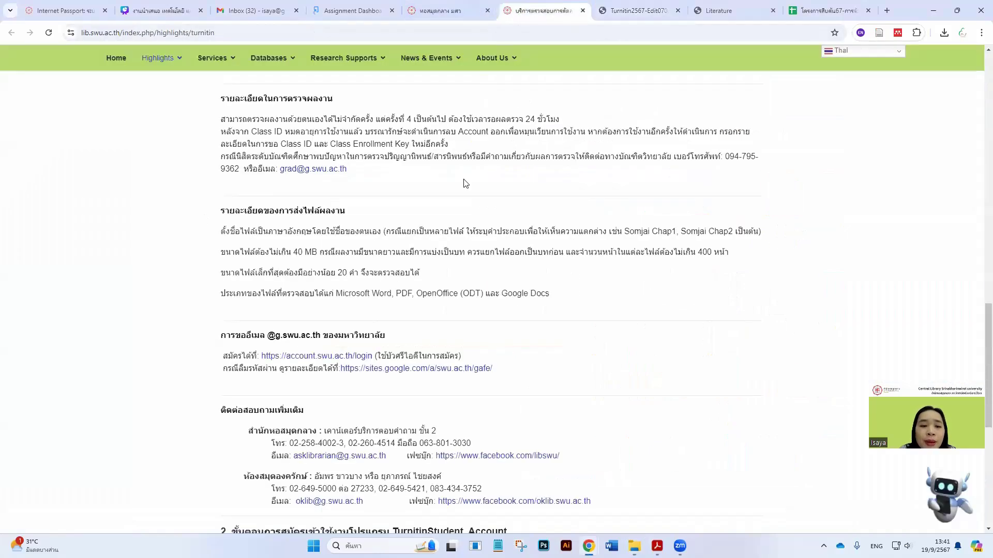
Open the 1.2 Class ID and Enrollment Key request form, look it over, and close it
scroll(416, 218, up, 1)
scroll(416, 218, up, 8)
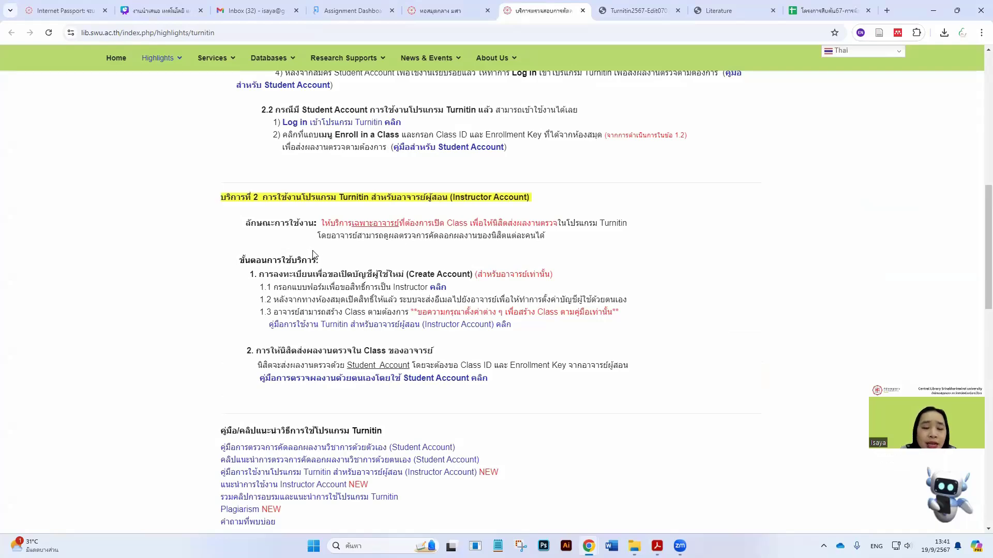
scroll(313, 254, up, 5)
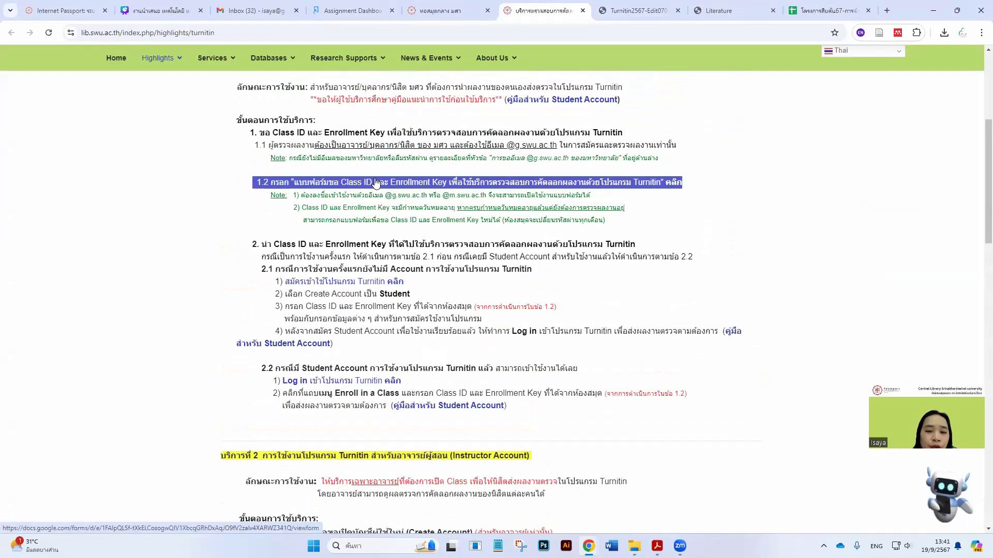
click(453, 187)
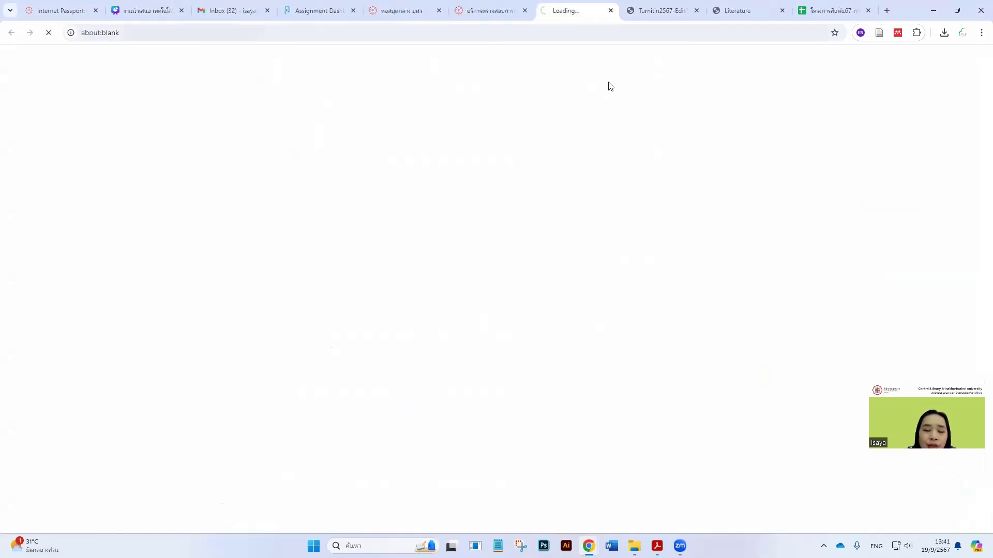
scroll(406, 312, down, 5)
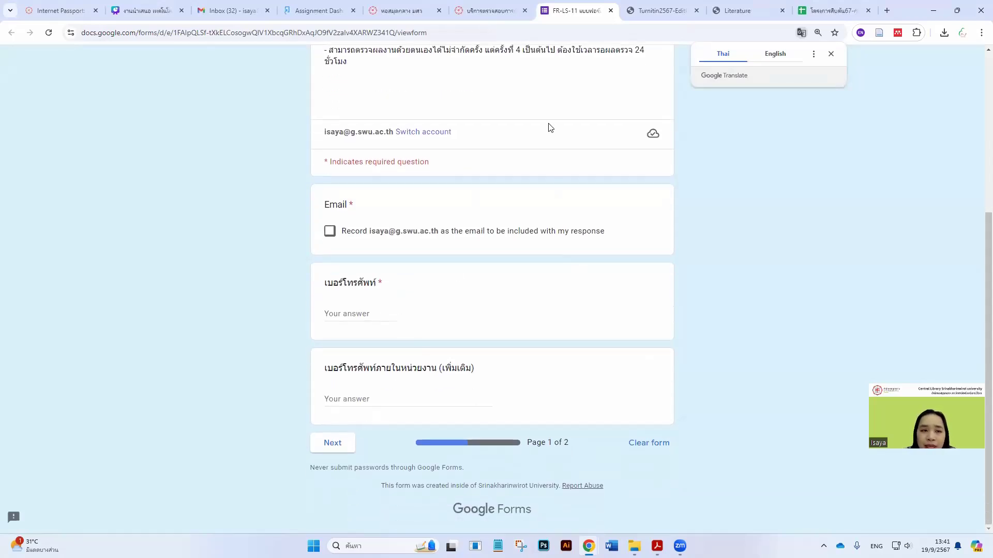
click(611, 10)
click(309, 7)
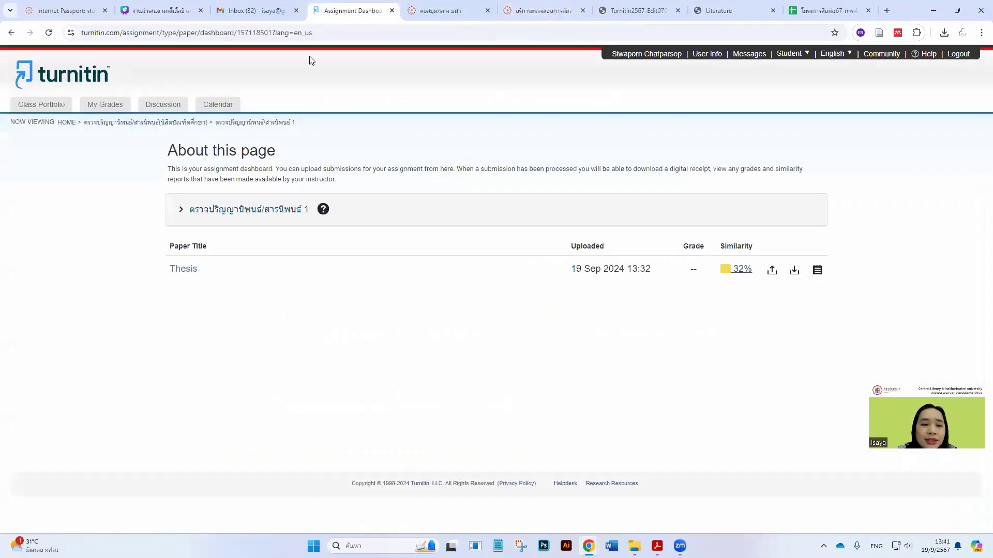
click(141, 125)
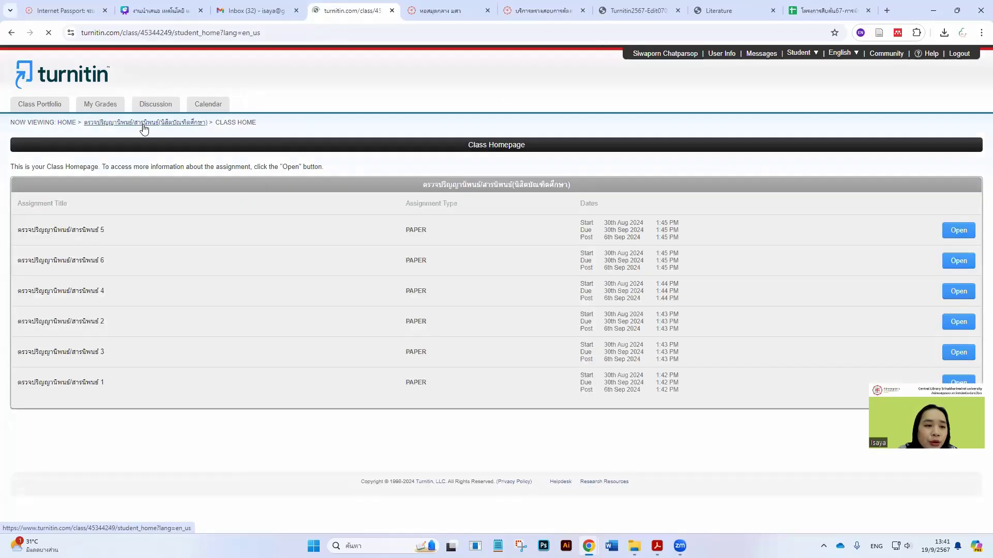
click(63, 122)
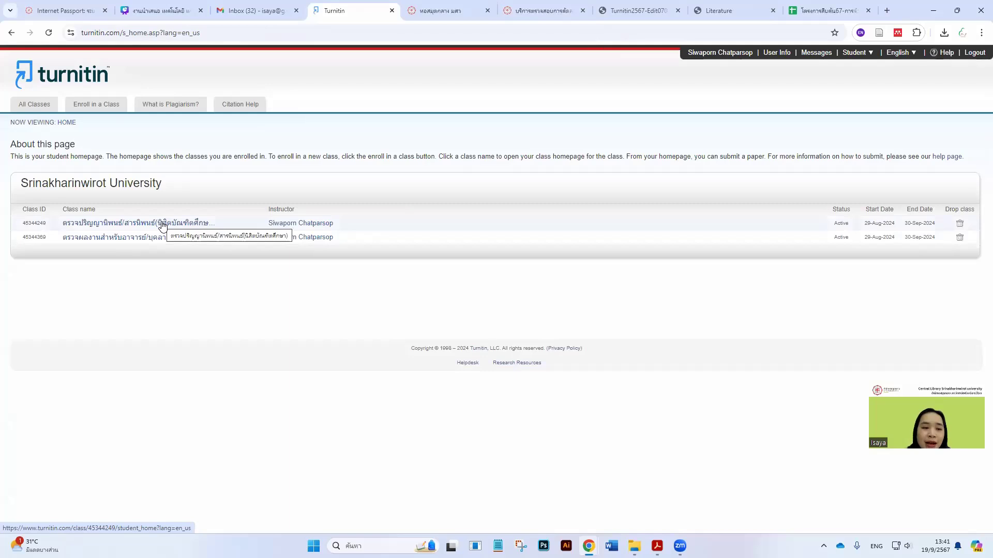
click(162, 224)
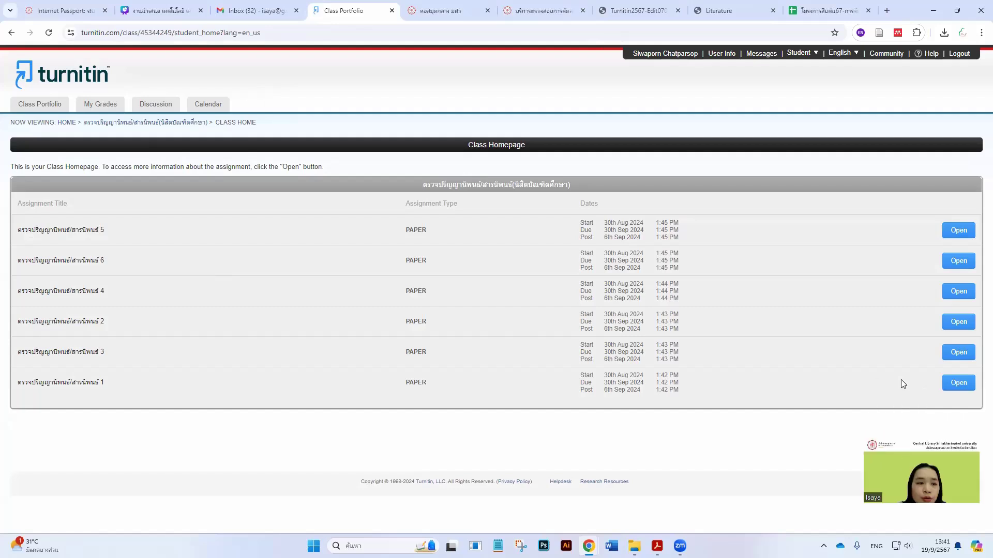
click(957, 384)
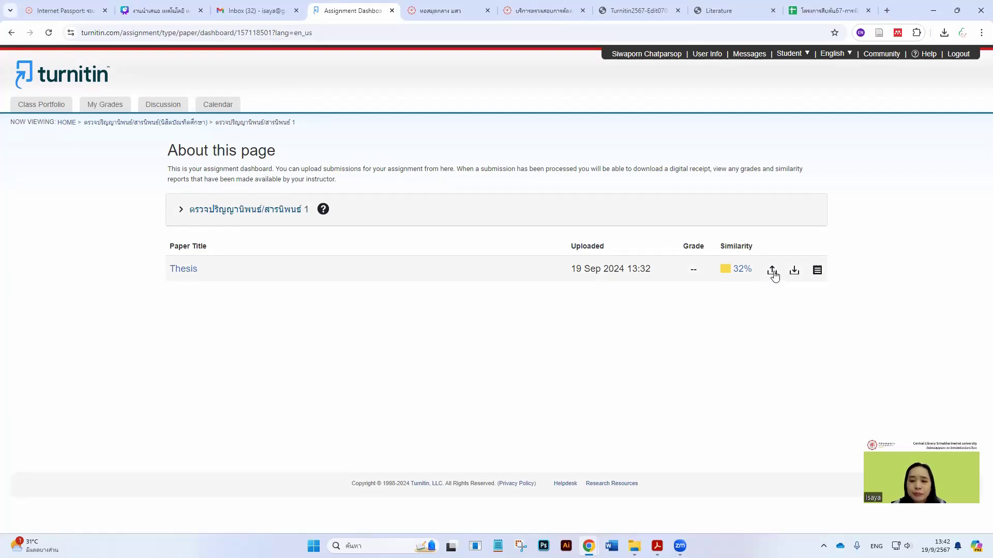
click(773, 270)
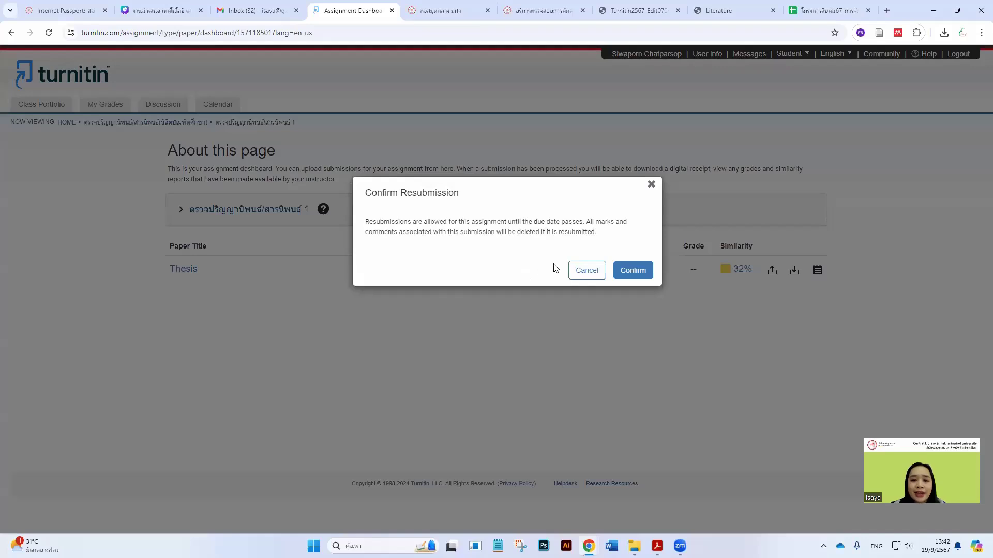
click(650, 185)
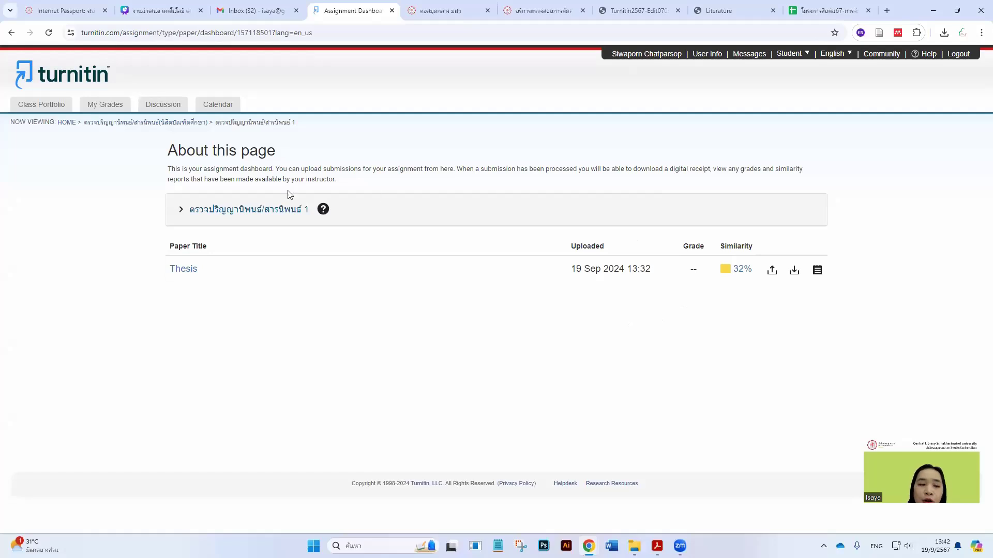
click(156, 125)
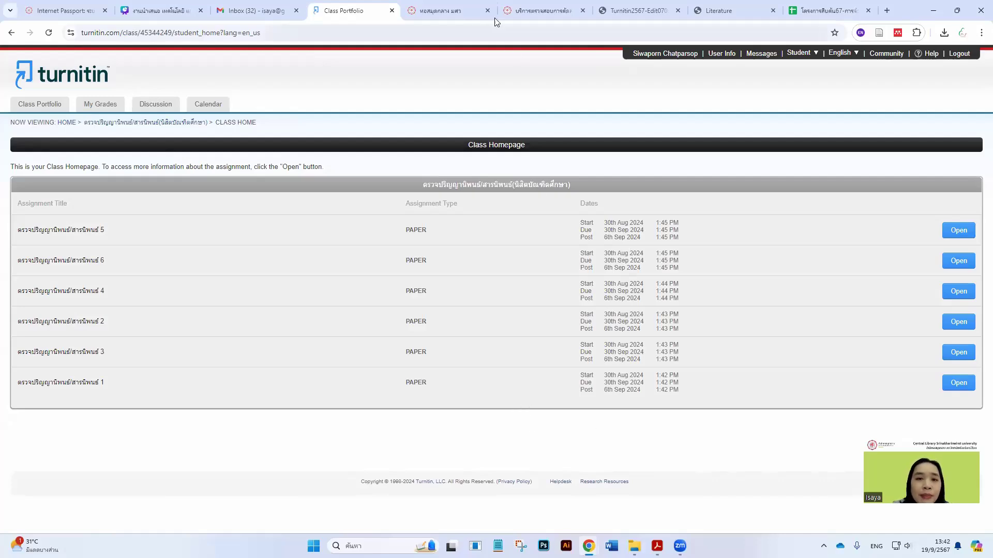
click(556, 4)
Switch between the Turnitin2567 manual, the Turnitin presentation, and back to the browser
click(636, 10)
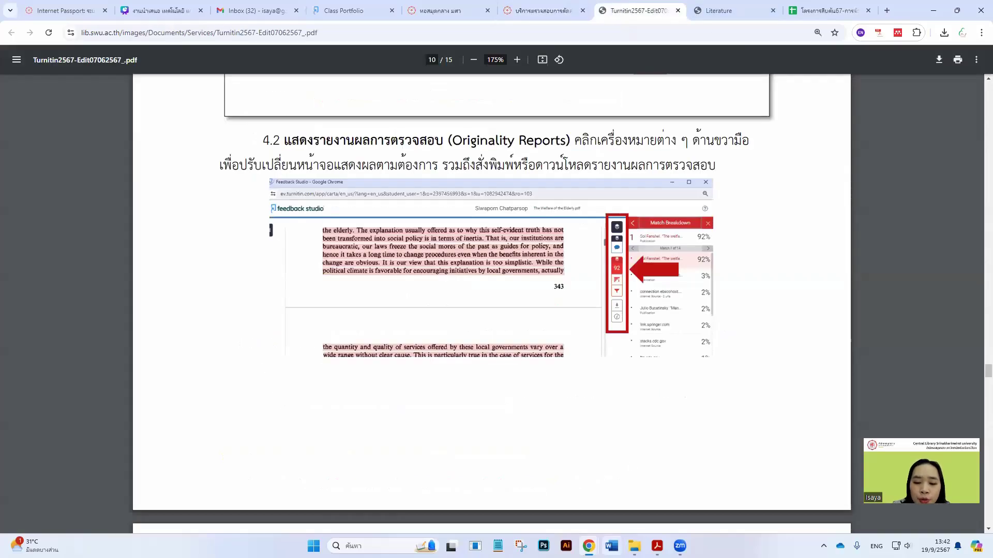
mouse_move(657, 546)
click(589, 504)
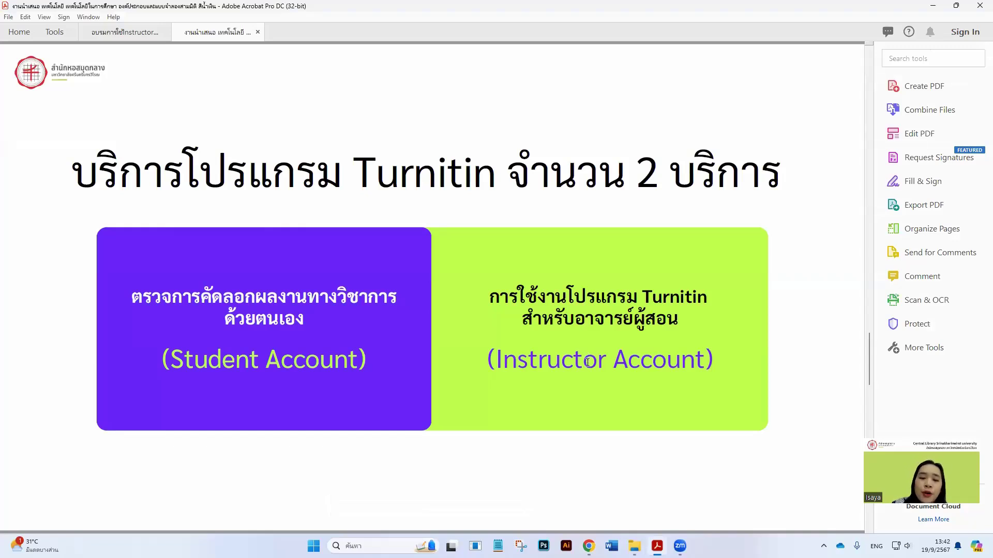
mouse_move(635, 546)
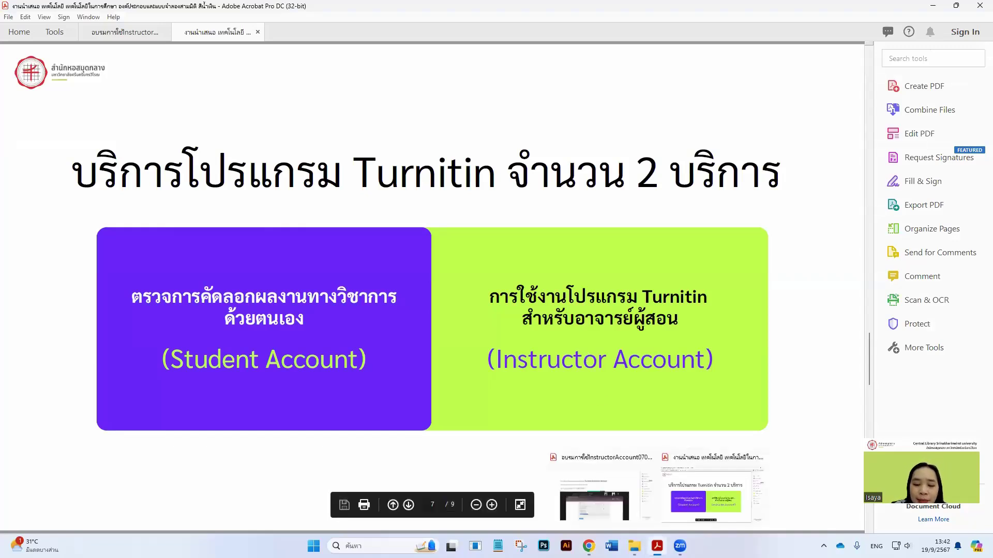
mouse_move(589, 543)
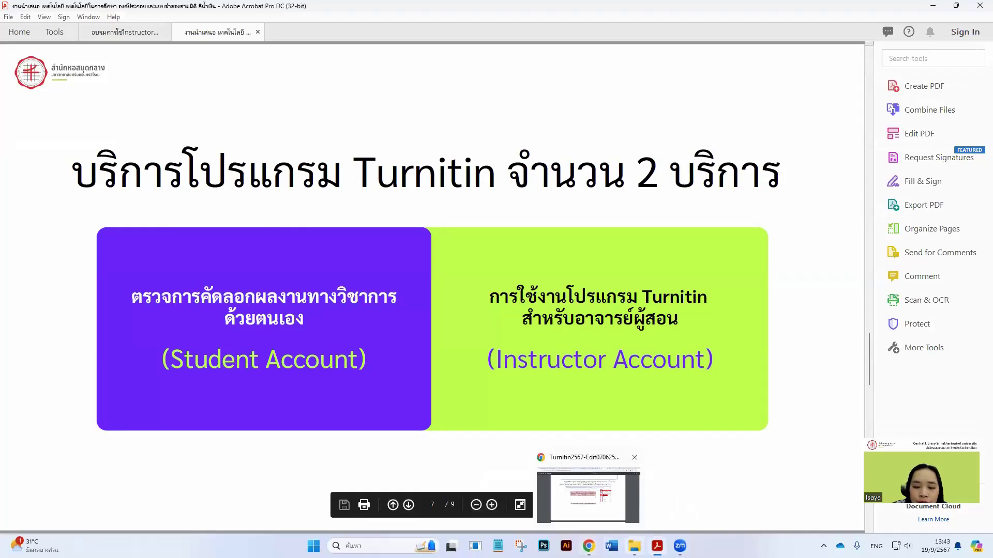
click(588, 496)
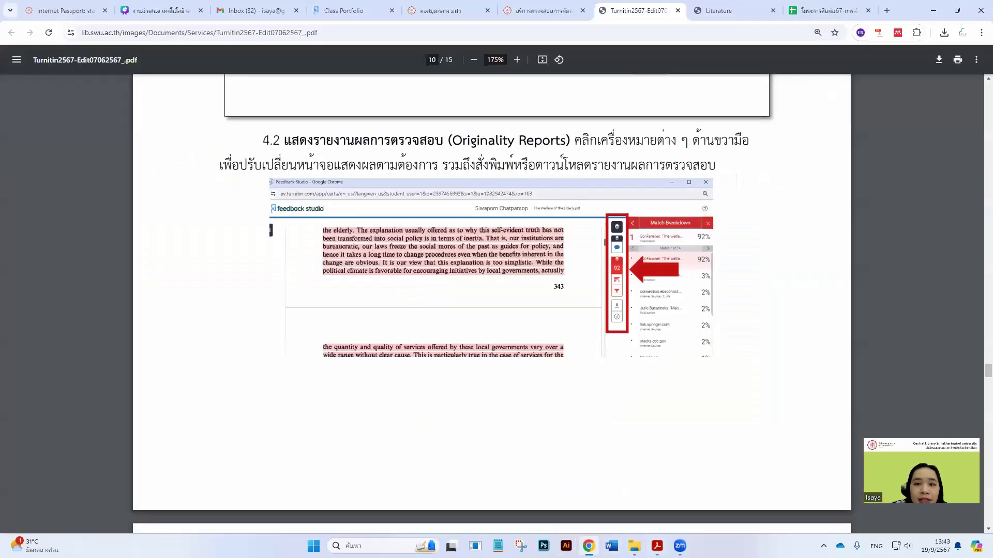
Scroll the library Turnitin page to Service 2, dismissing the Adobe licence alert and its page
click(552, 13)
scroll(360, 315, down, 4)
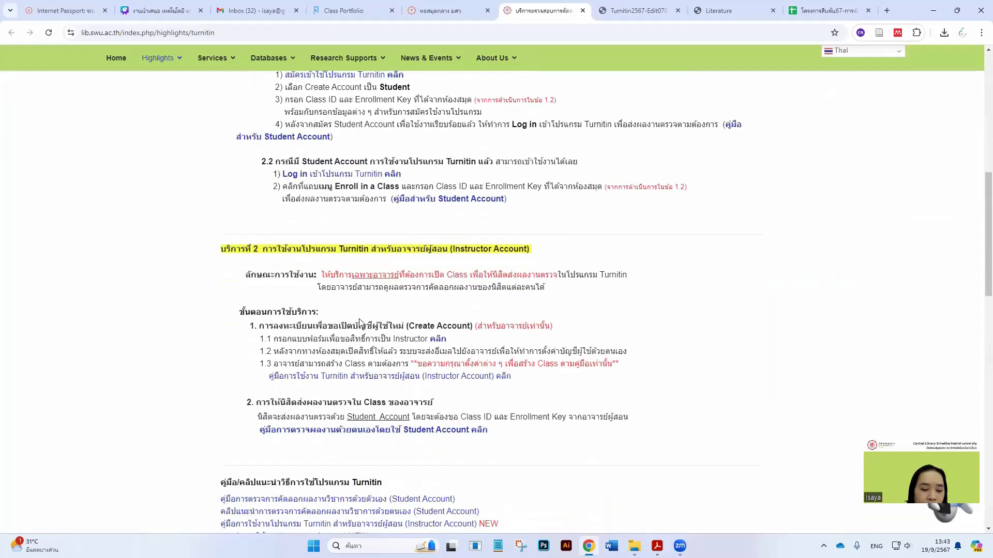
scroll(360, 322, down, 2)
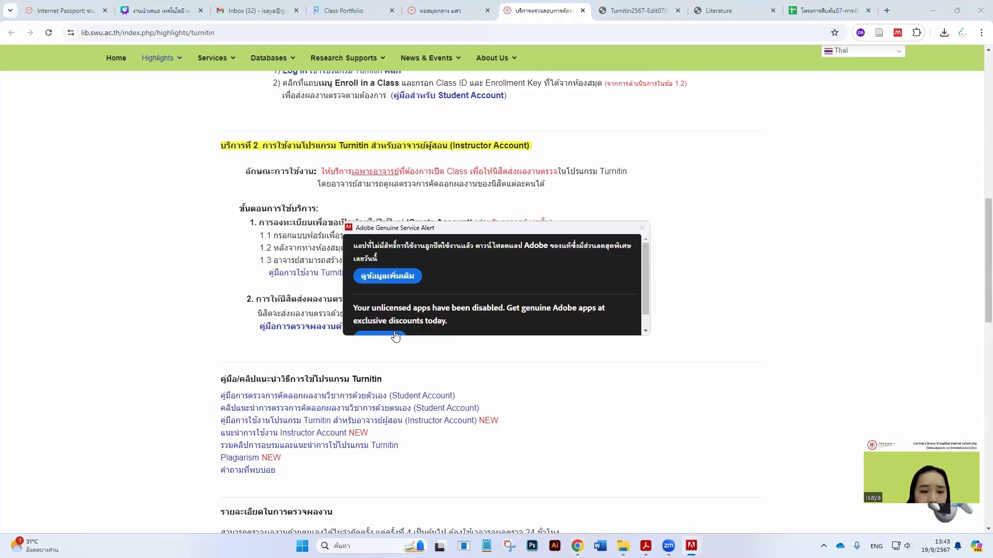
click(394, 334)
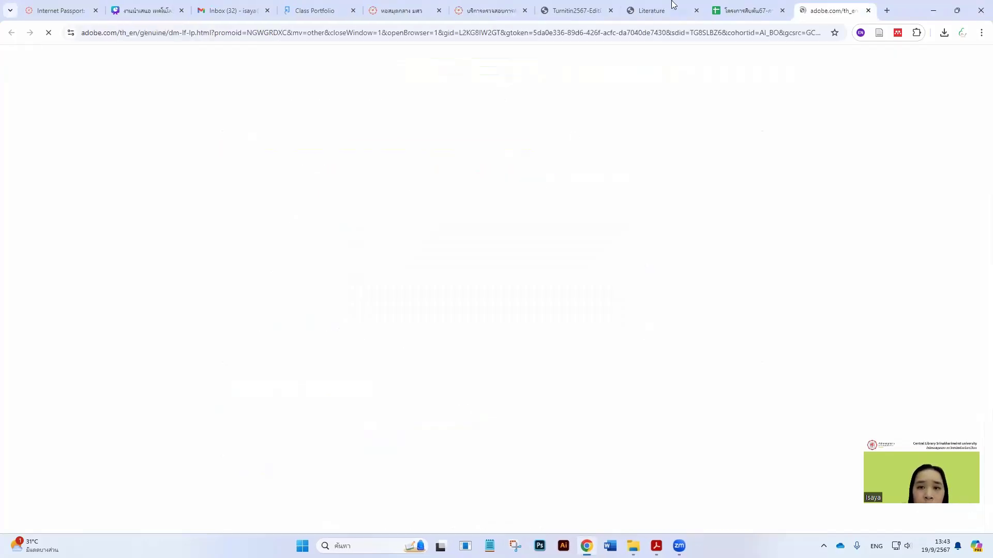
click(868, 10)
click(536, 10)
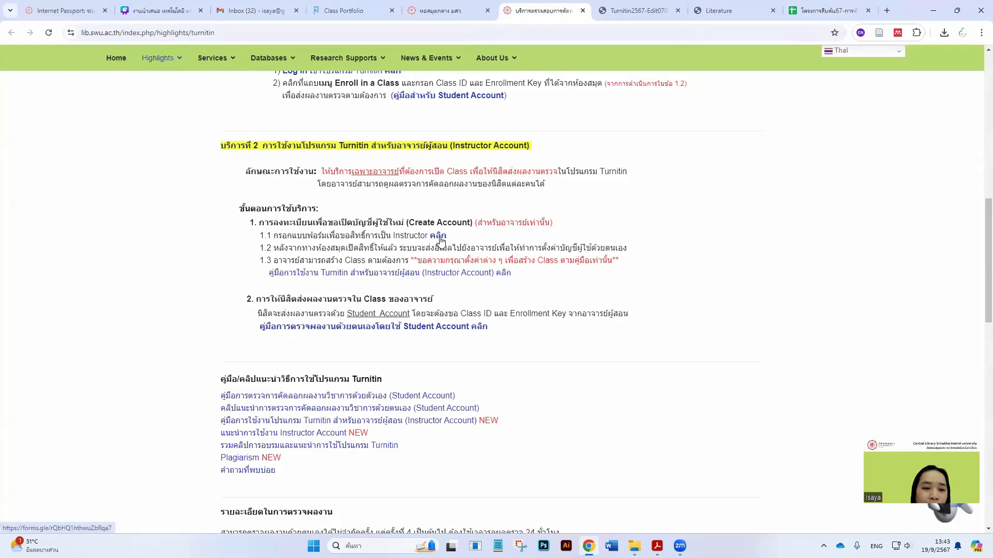
Preview the FR-LS-15 instructor request form's questions and close it without submitting
click(438, 236)
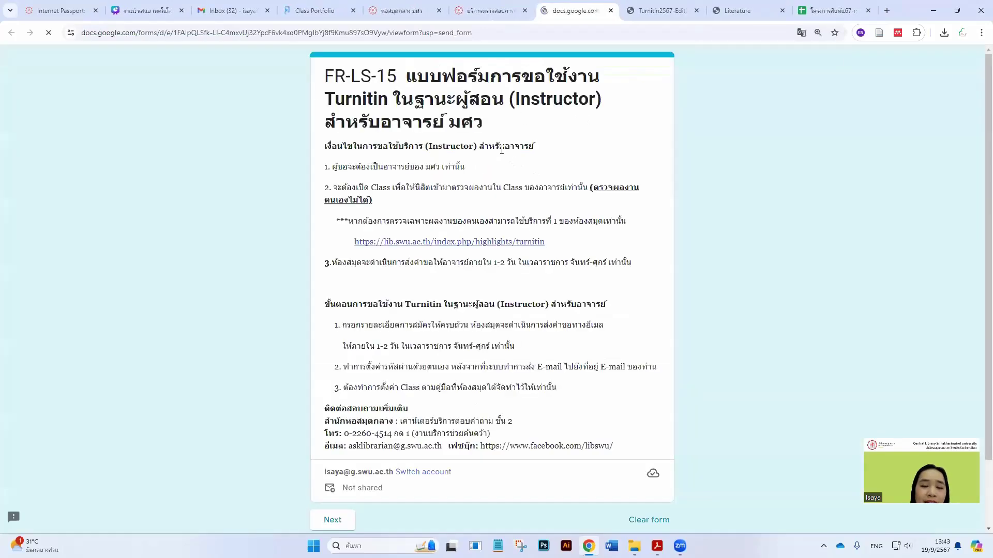
scroll(423, 252, down, 2)
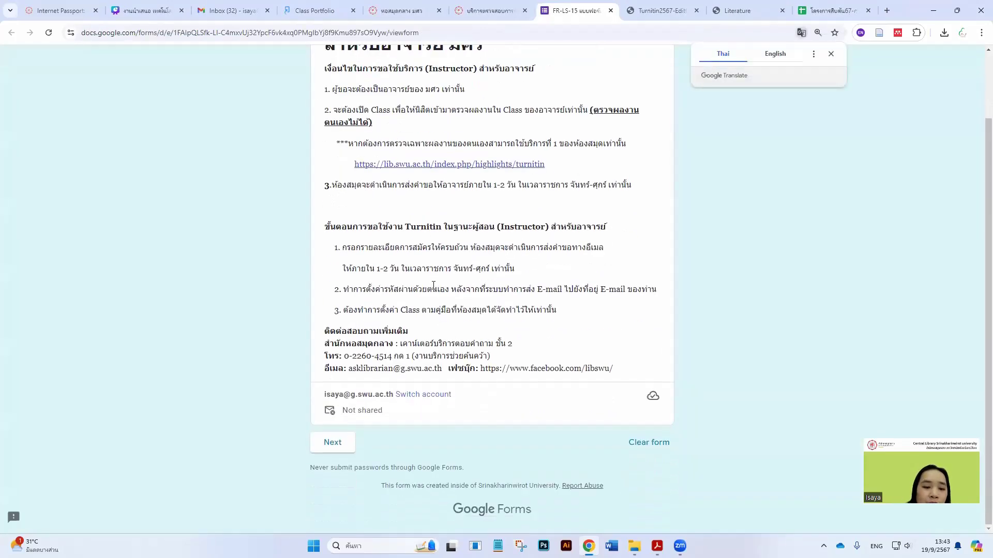
click(345, 446)
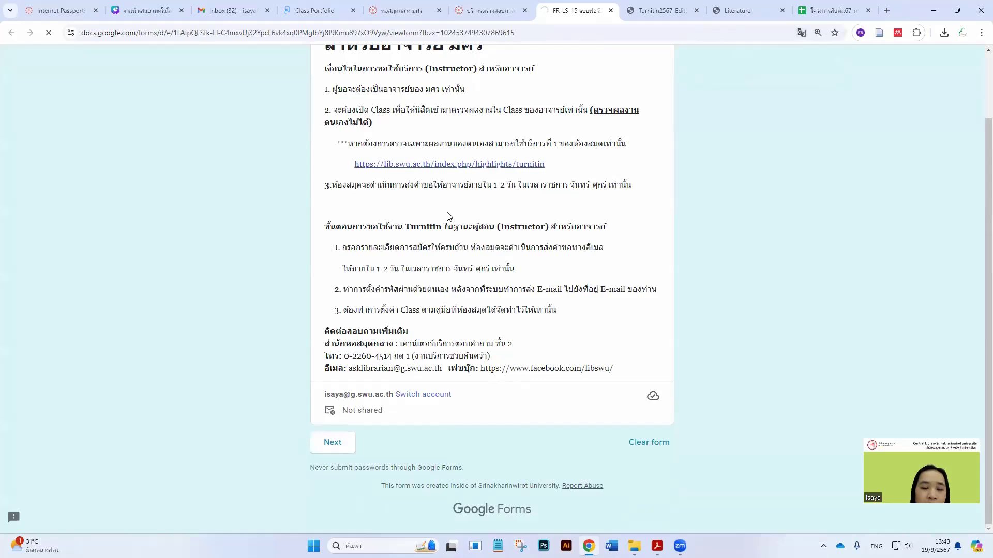
scroll(410, 265, down, 5)
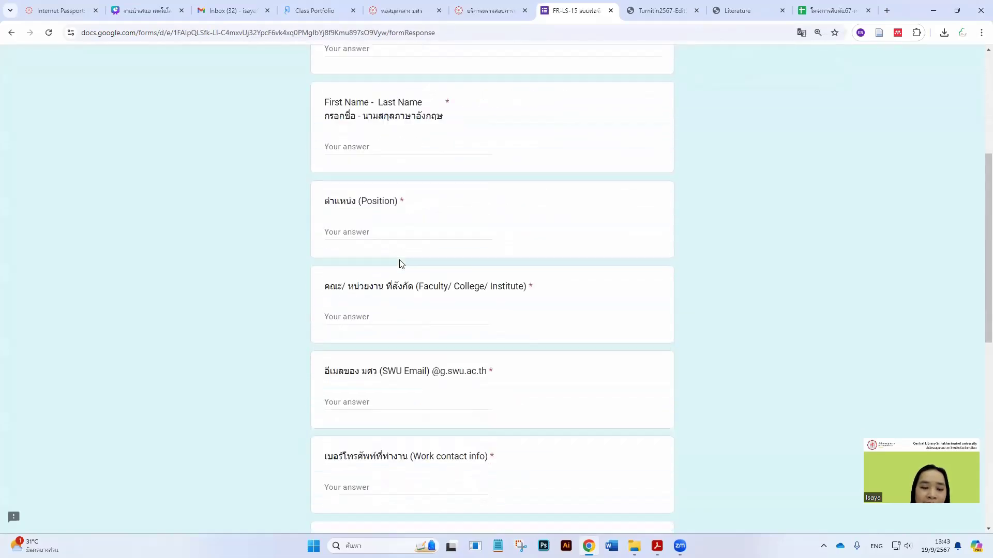
scroll(395, 261, down, 8)
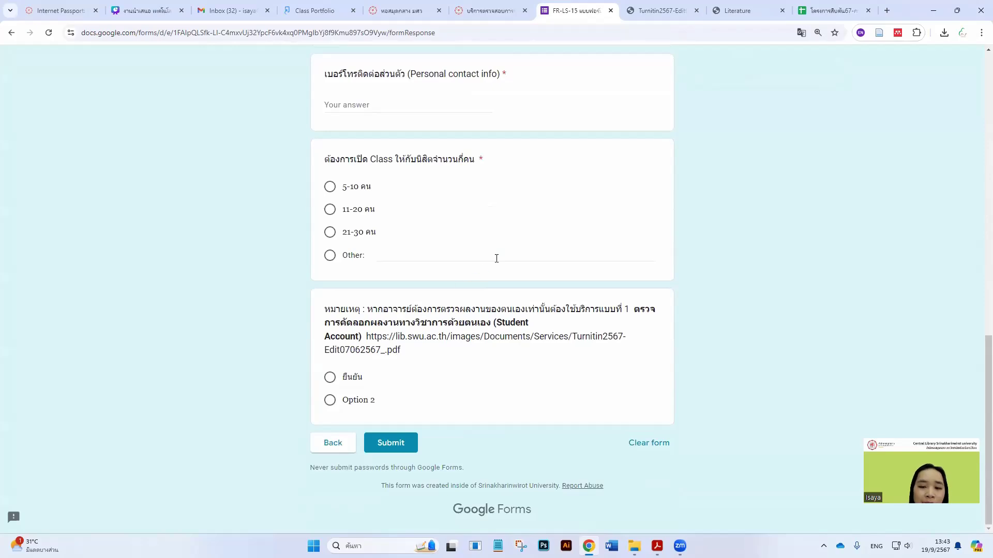
scroll(540, 178, up, 5)
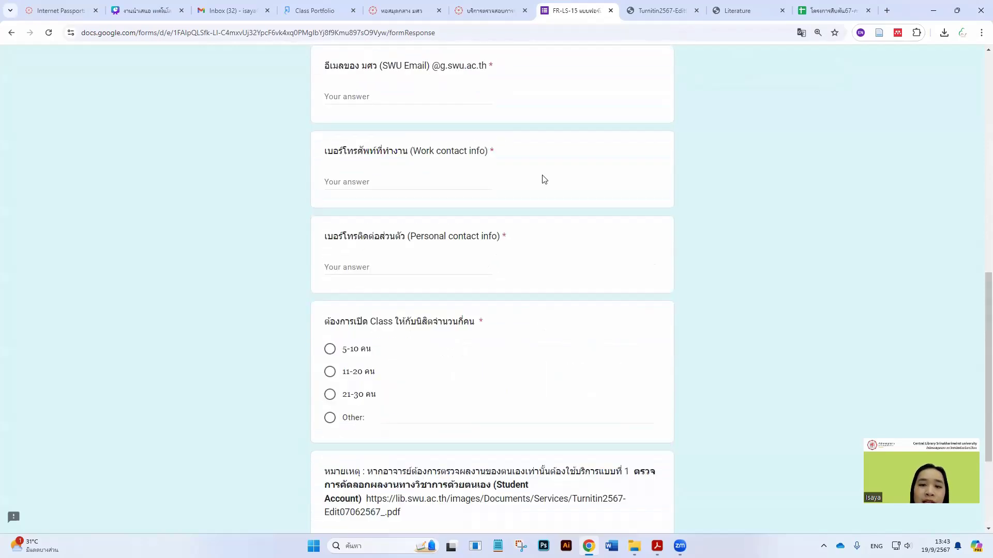
click(611, 11)
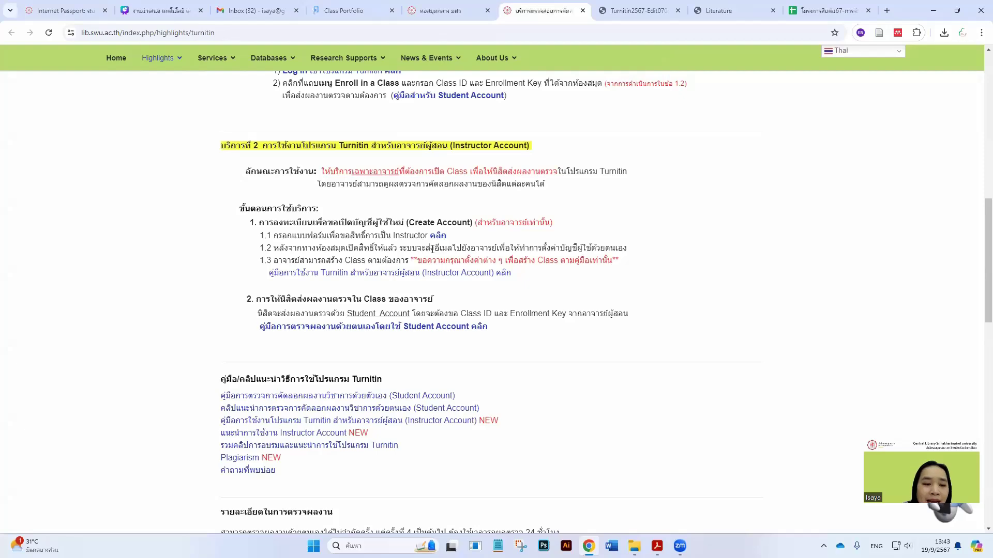
Read through the Turnitin instructor guide PDF, then return to the Turnitin instructor homepage
click(454, 275)
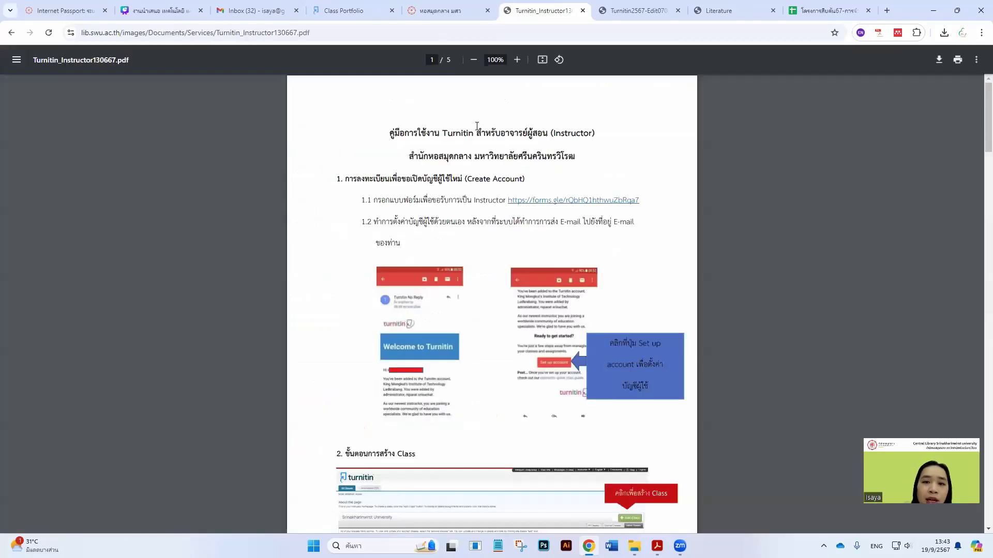
scroll(489, 274, down, 5)
scroll(494, 274, up, 3)
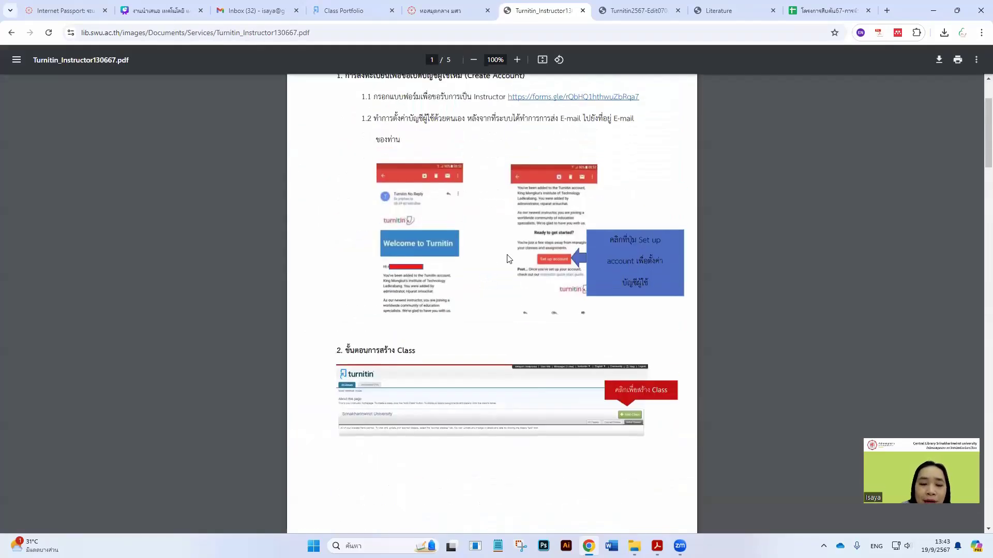
scroll(511, 248, up, 1)
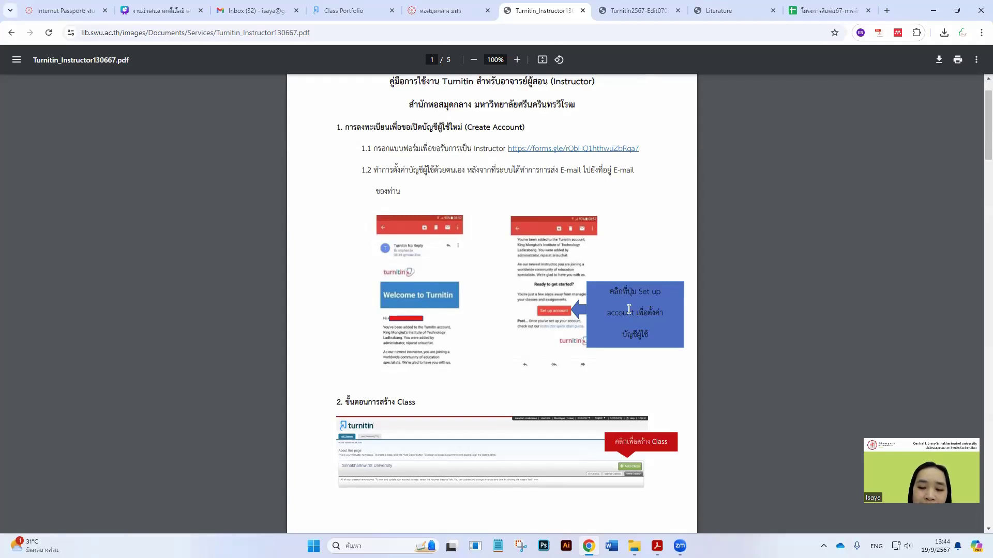
scroll(472, 307, down, 3)
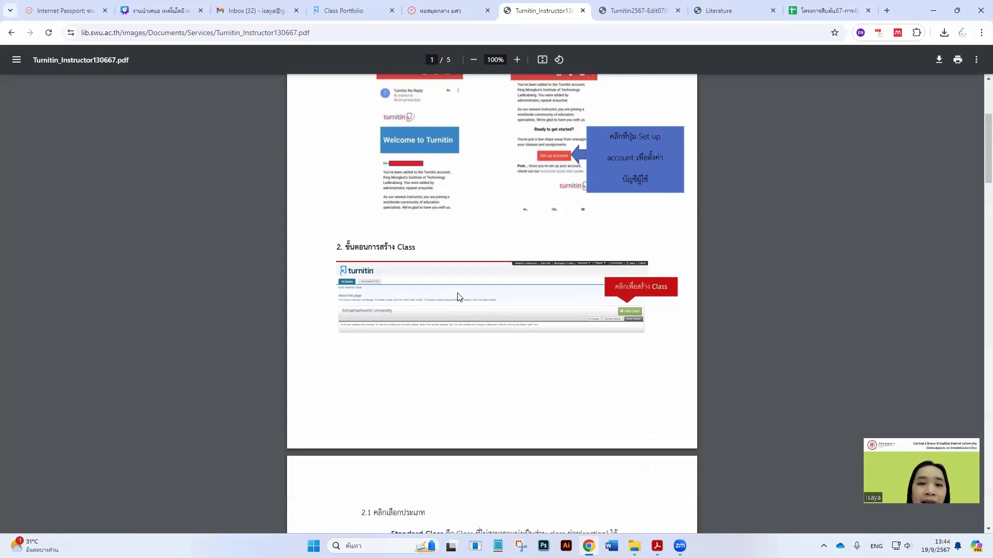
click(357, 11)
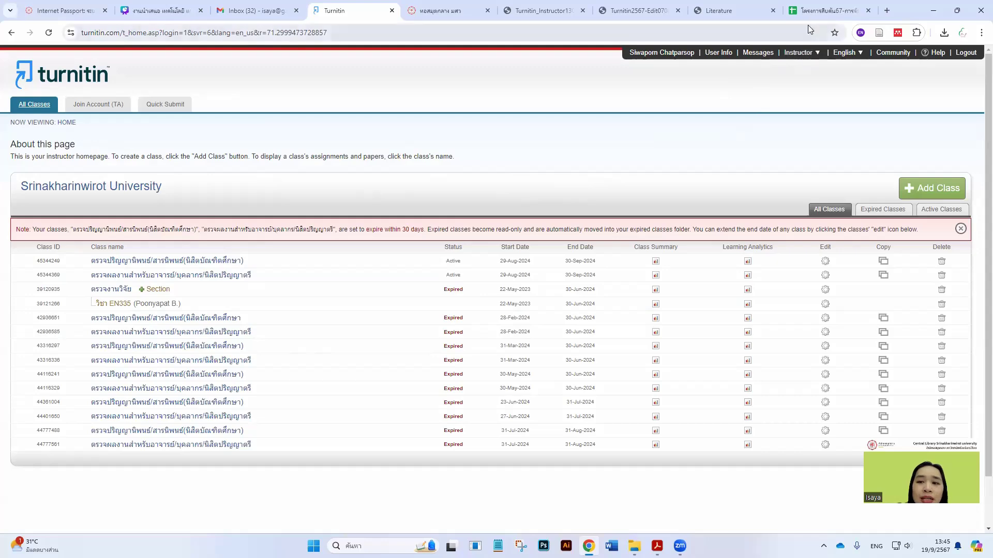
Return to the instructor guide PDF and zoom its page to 125%
click(724, 9)
click(637, 9)
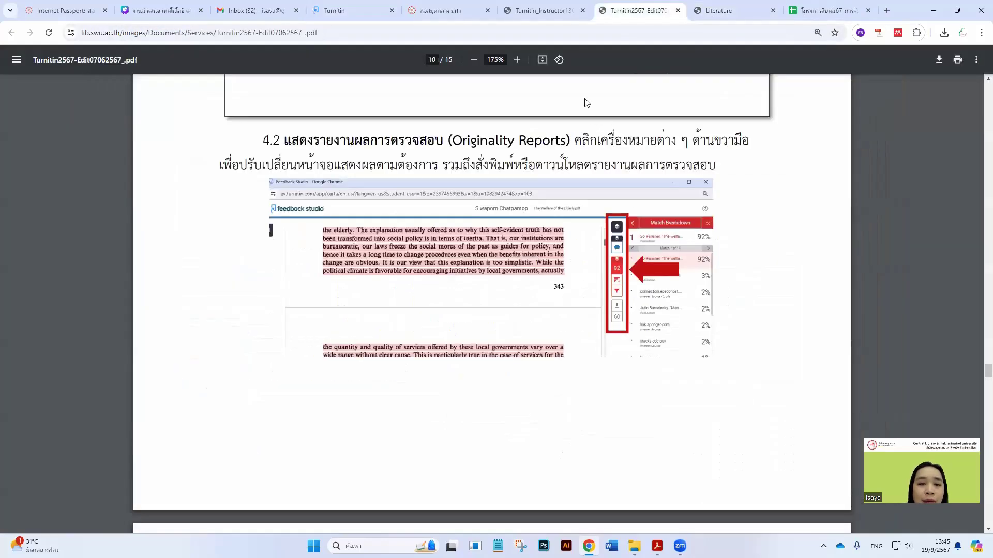
click(543, 13)
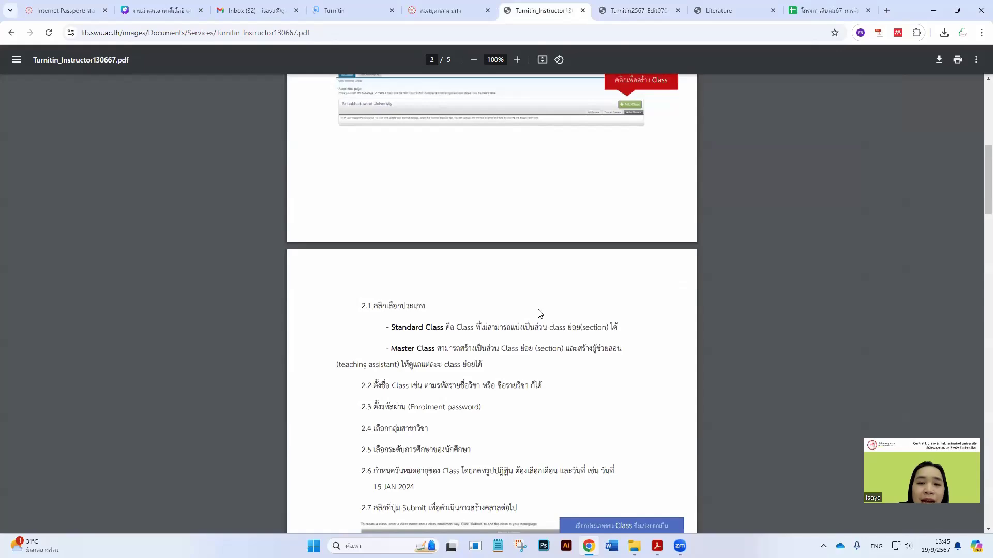
scroll(540, 314, down, 3)
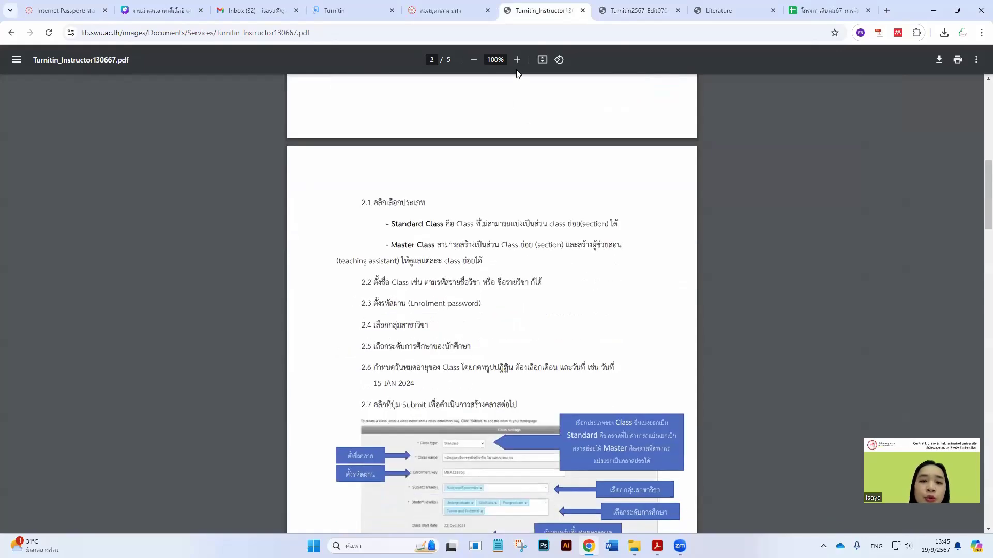
click(517, 60)
click(517, 60)
scroll(523, 249, down, 2)
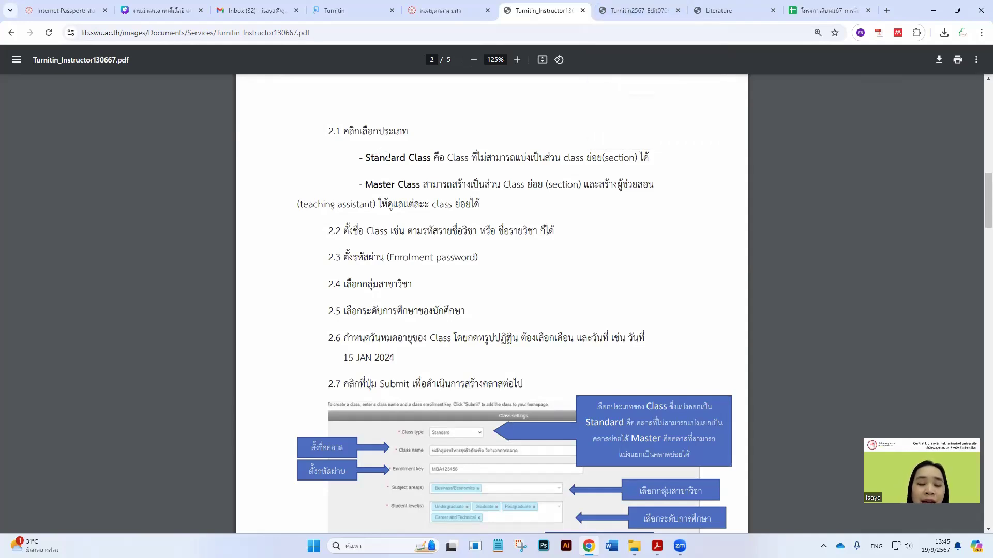
Enlarge the class-creation steps to 150%, then go to the live Turnitin class list
click(517, 64)
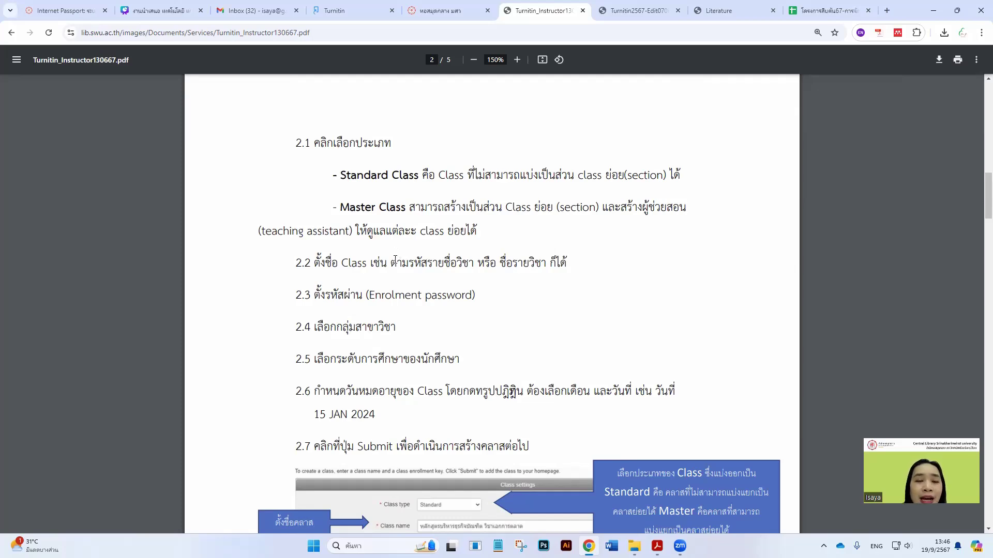
click(620, 9)
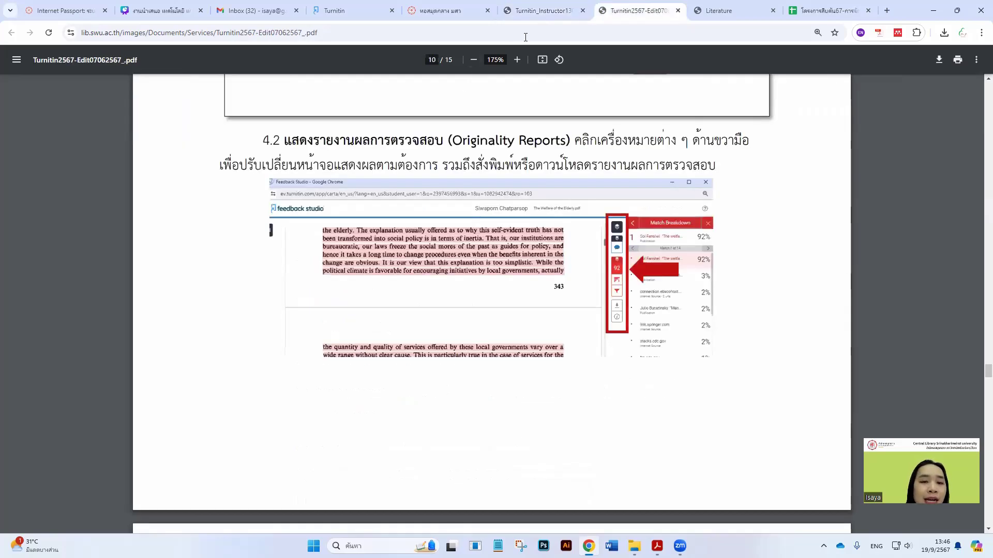
click(538, 10)
click(334, 10)
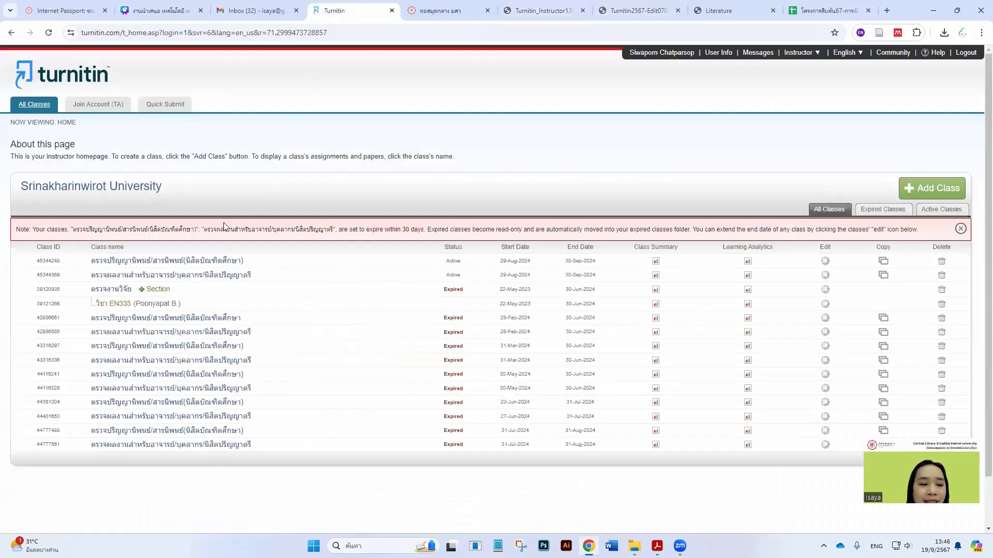
Open the first class's home page with its six assignments and compare it against the manual
click(171, 262)
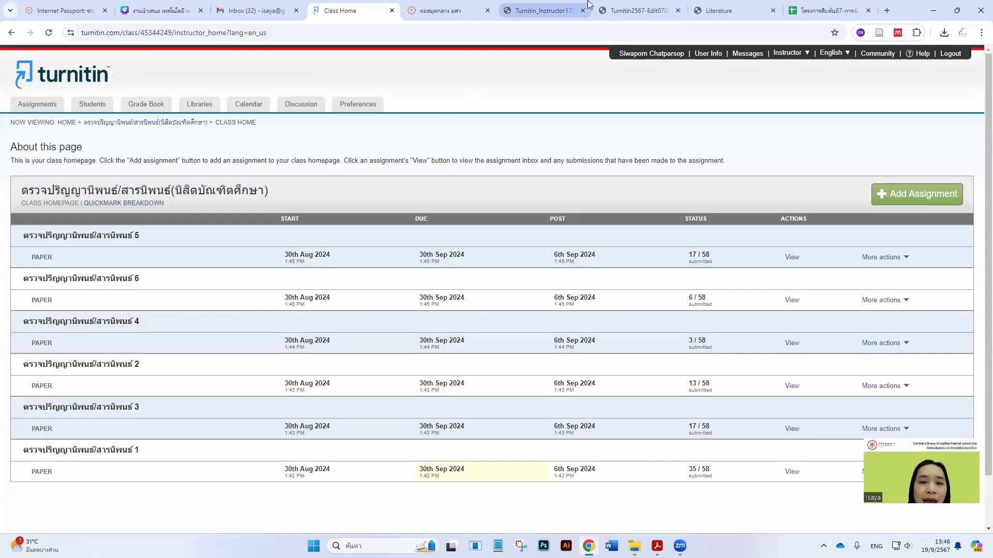
click(543, 11)
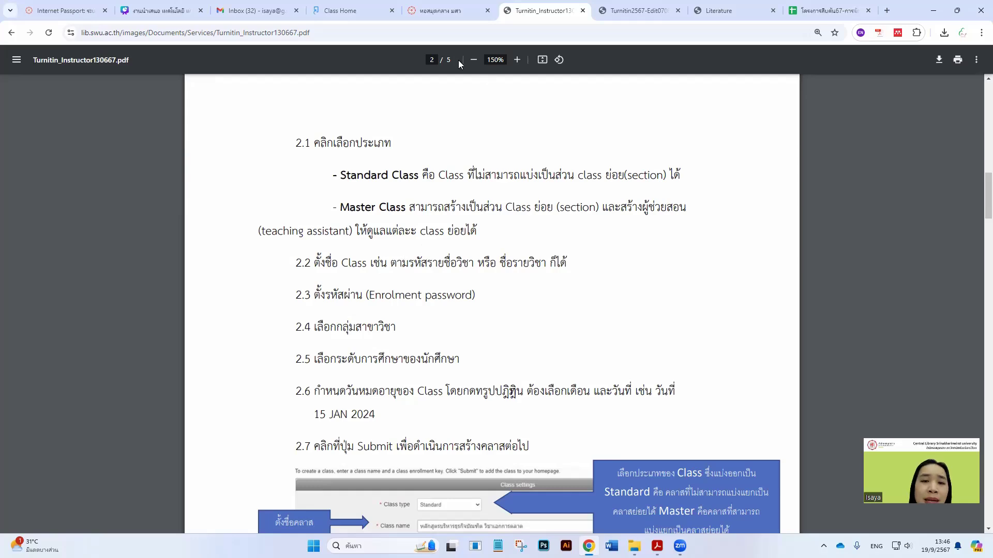
click(610, 5)
click(540, 9)
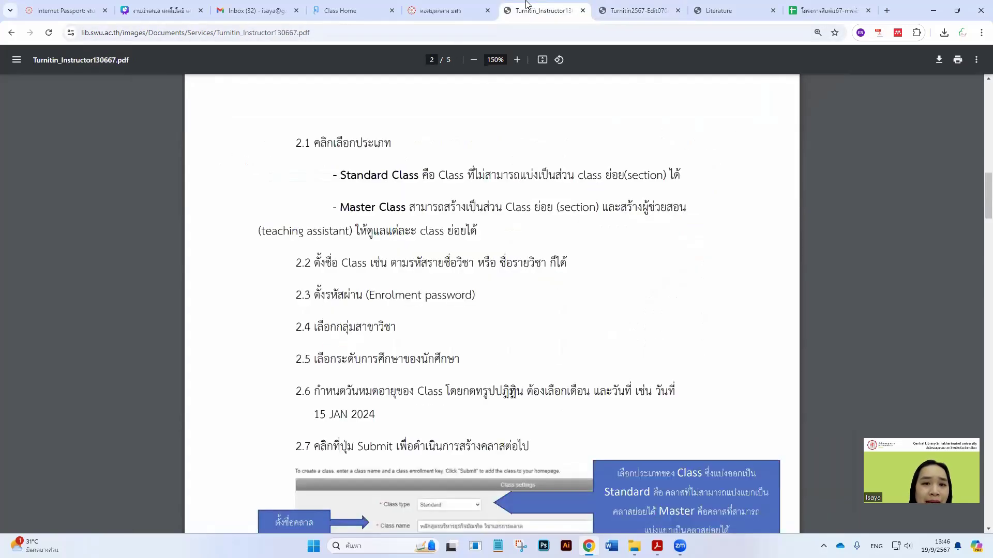
click(329, 4)
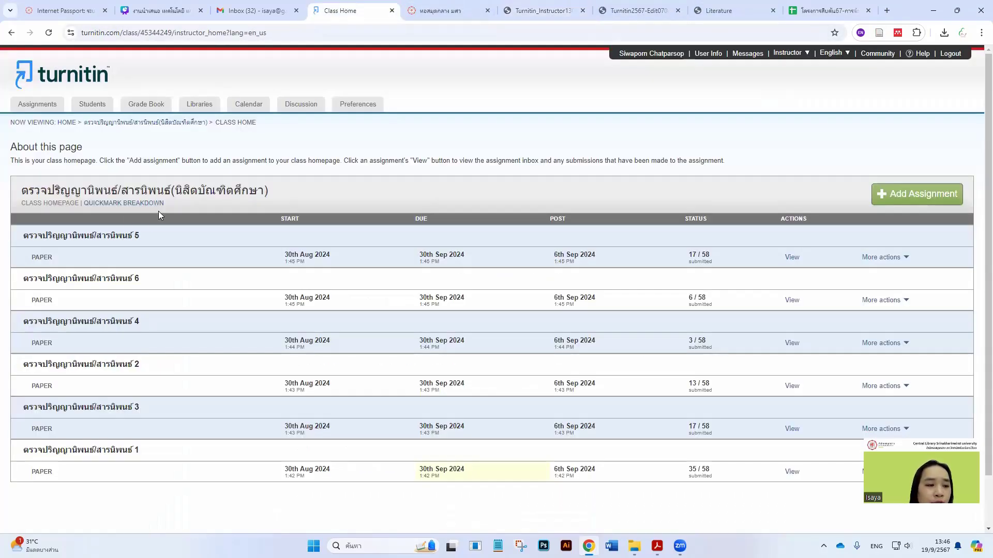
Return to the class list, highlight the first class's ID, and go back to the manual
click(66, 123)
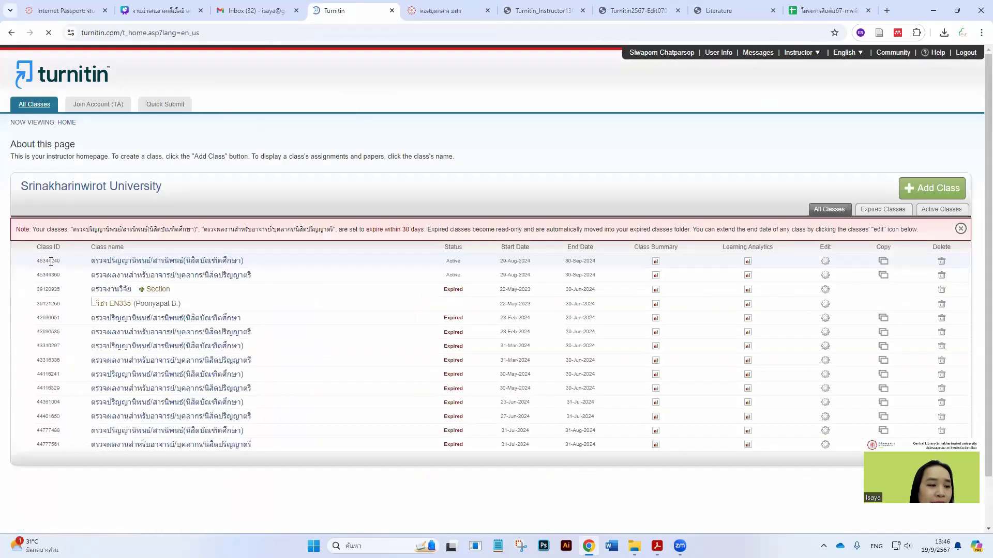
drag(37, 260, 73, 261)
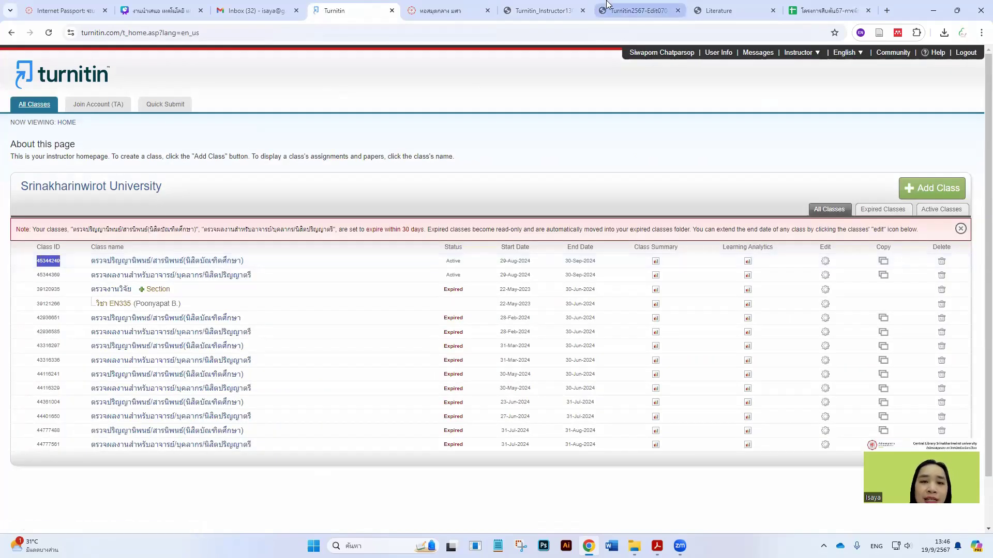
click(546, 14)
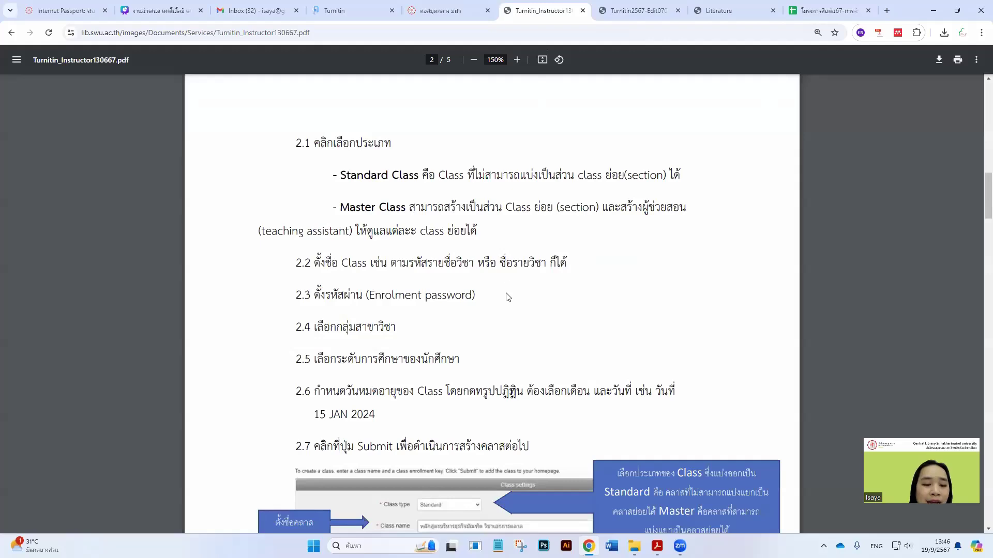
Scroll past section 2.7's class-submit step and briefly check the live Turnitin class list
scroll(507, 295, down, 2)
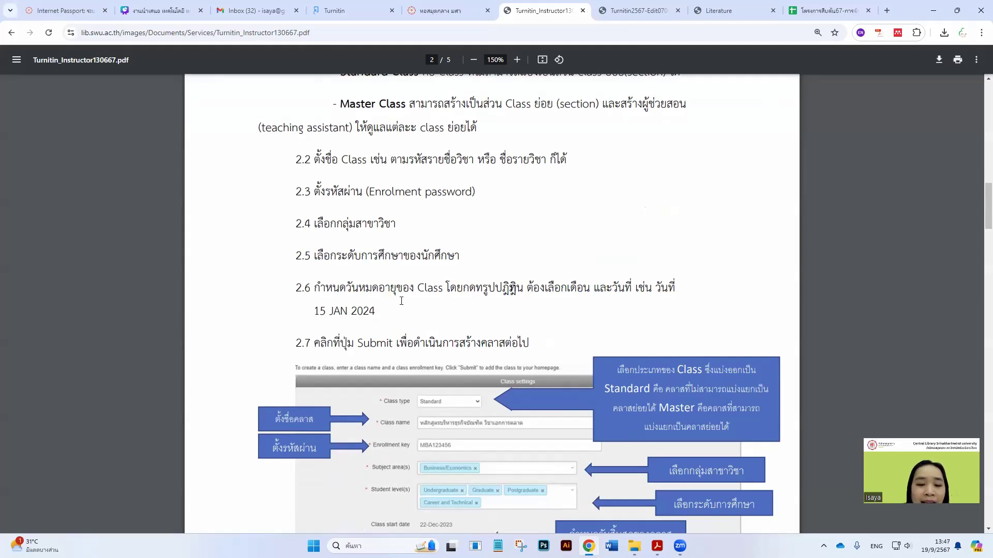
click(372, 6)
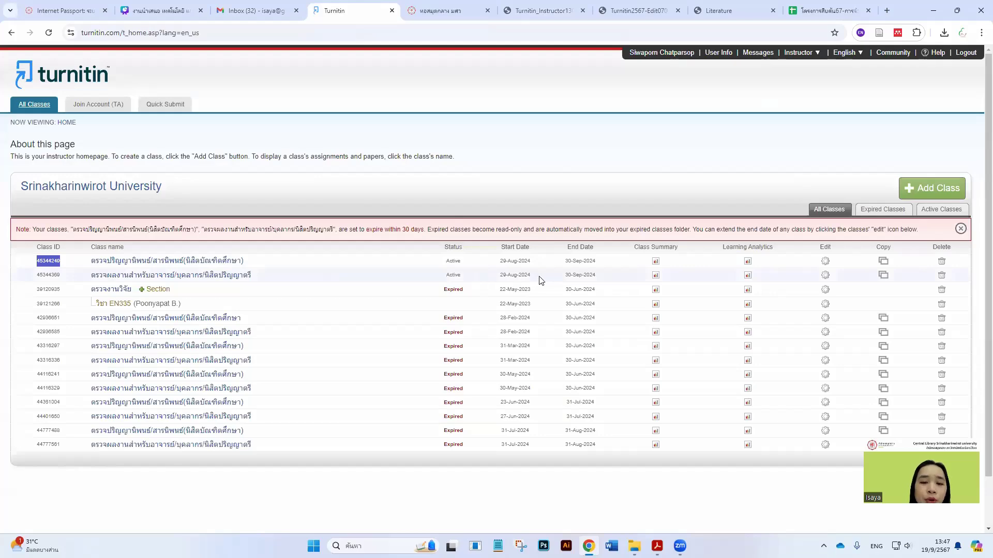
click(538, 10)
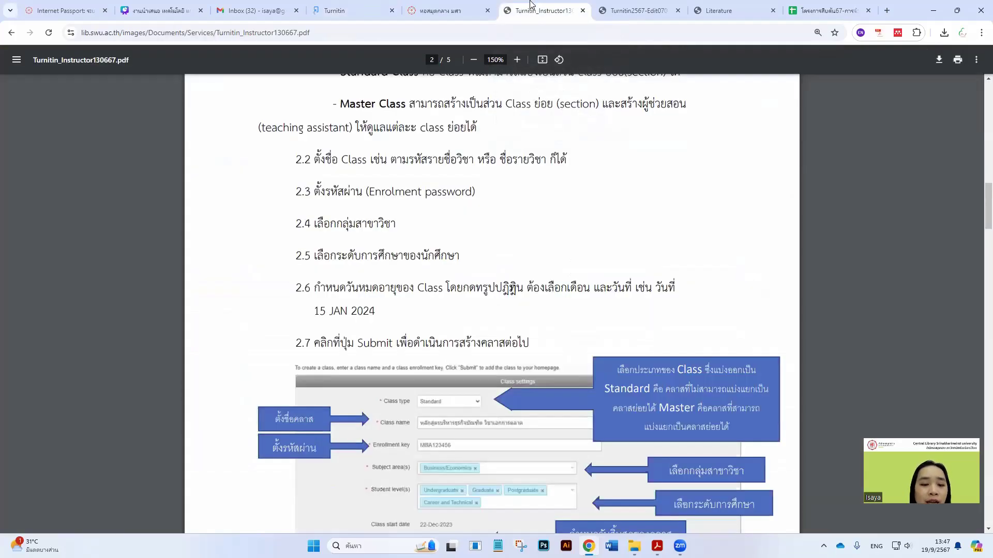
scroll(498, 239, down, 3)
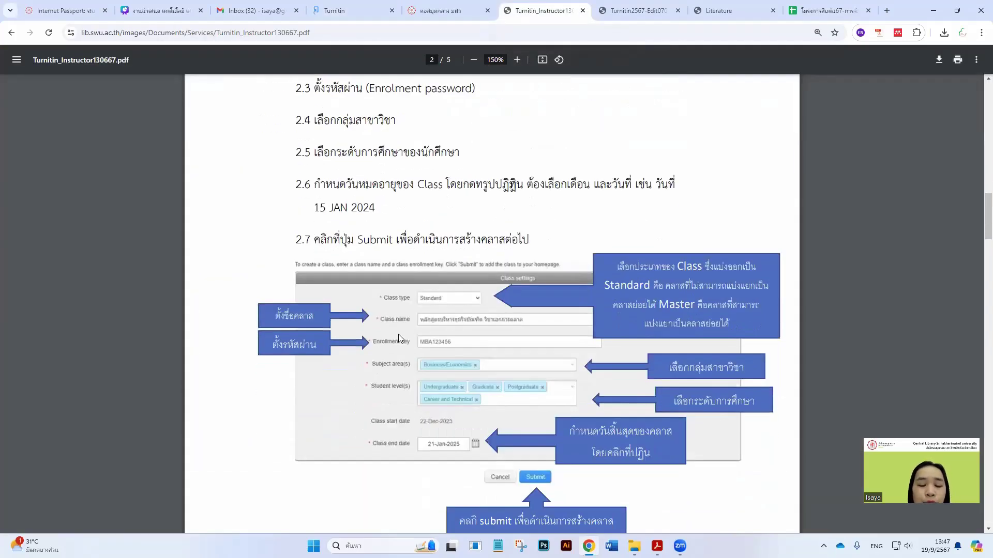
scroll(400, 334, down, 3)
scroll(402, 310, up, 1)
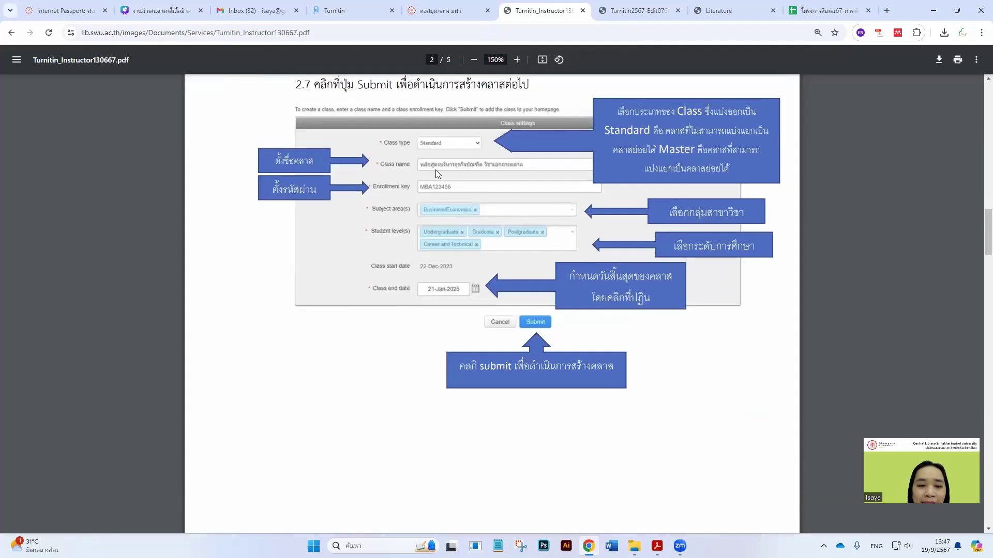
Scroll through the assignment-creation steps down to section 4.3's settings on page 4
scroll(447, 244, down, 8)
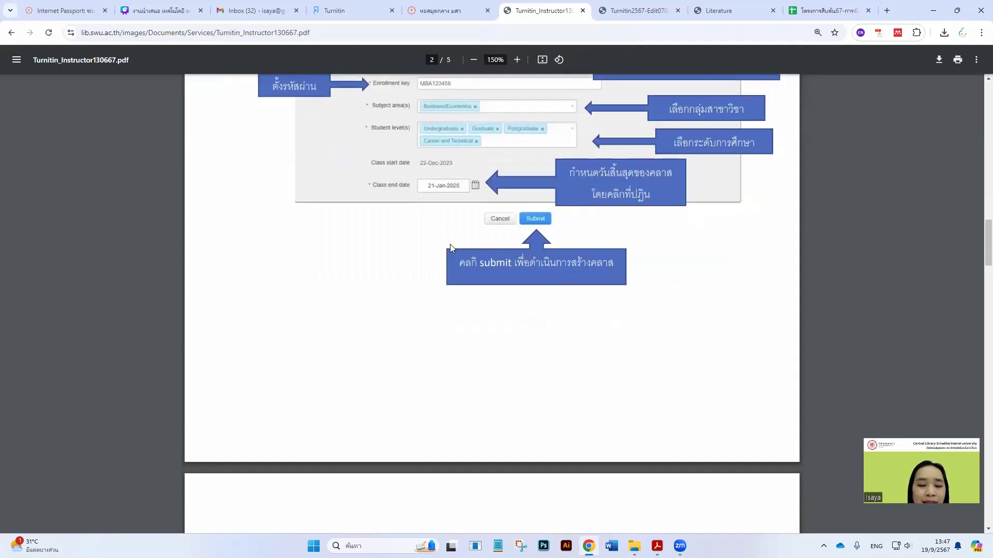
scroll(451, 249, down, 3)
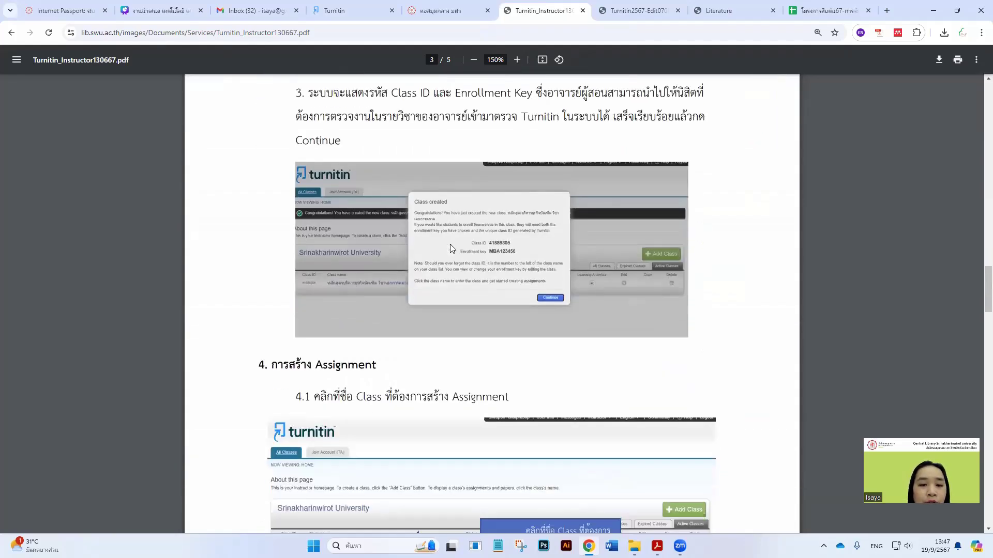
scroll(451, 249, down, 3)
scroll(452, 249, down, 1)
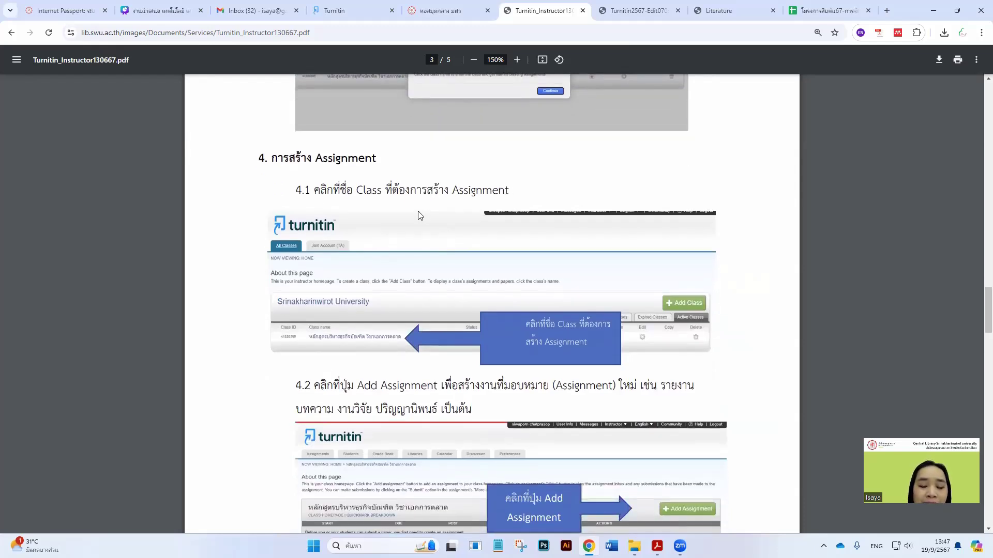
scroll(419, 223, down, 1)
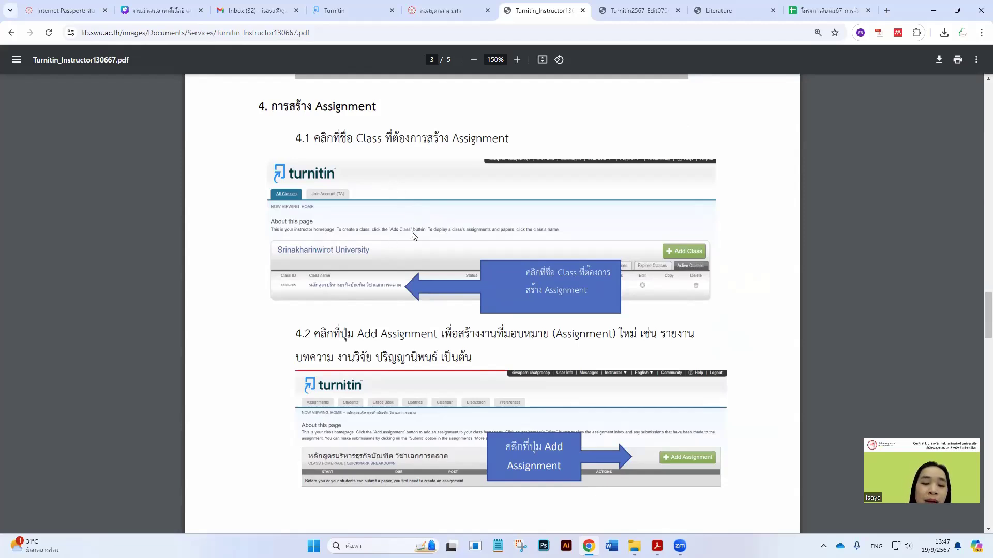
scroll(410, 246, down, 1)
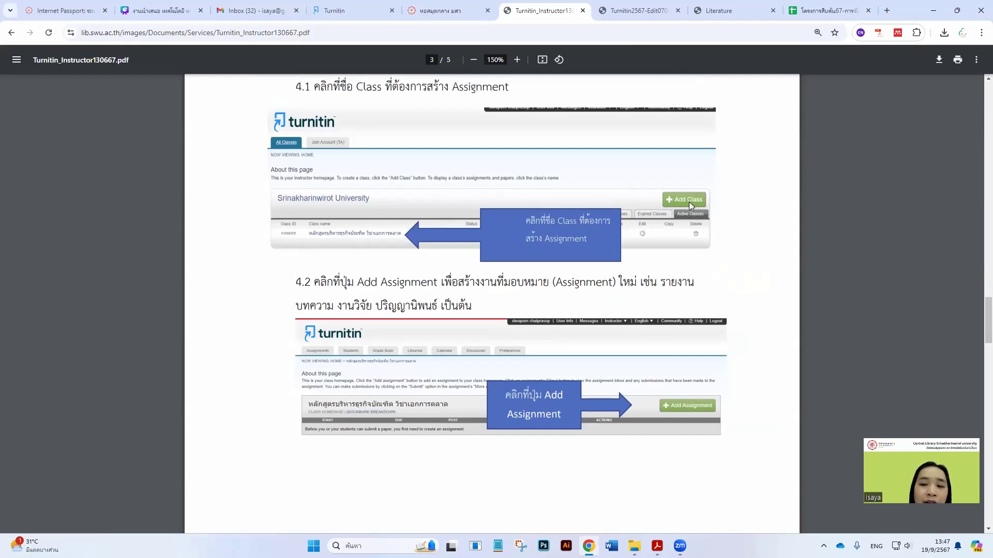
scroll(687, 251, down, 3)
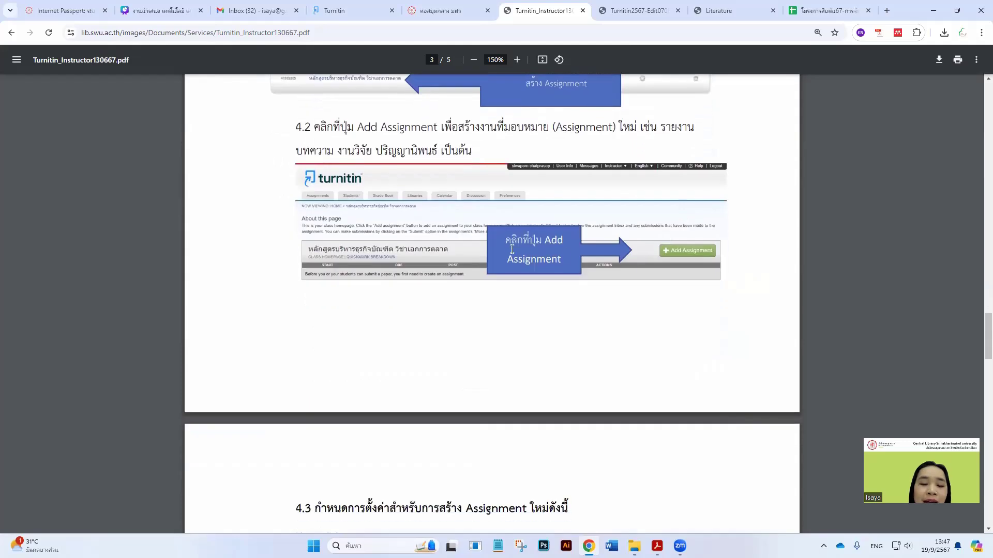
scroll(648, 256, down, 5)
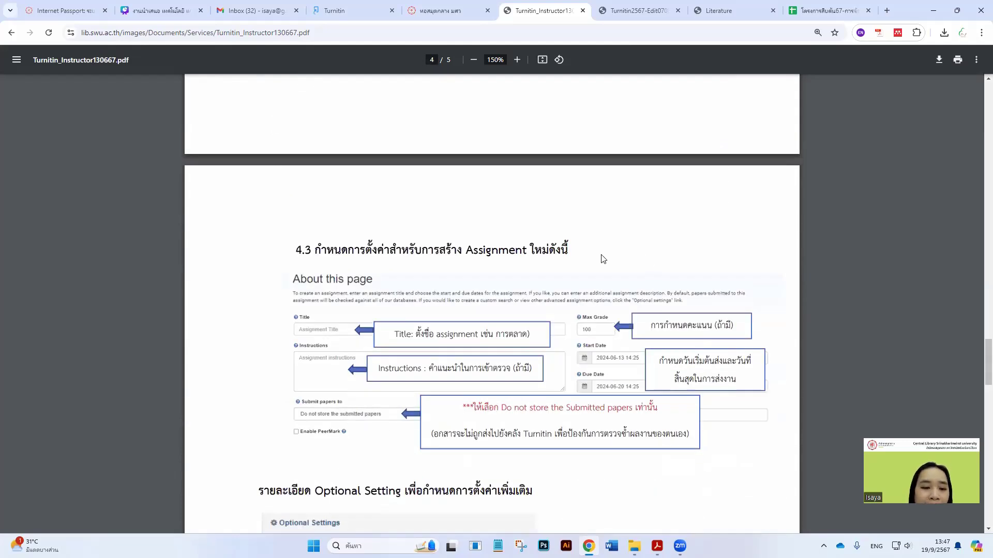
Review section 4.3's Title, Max Grade, due dates and Optional Settings, then return to the Turnitin class list
scroll(394, 280, down, 1)
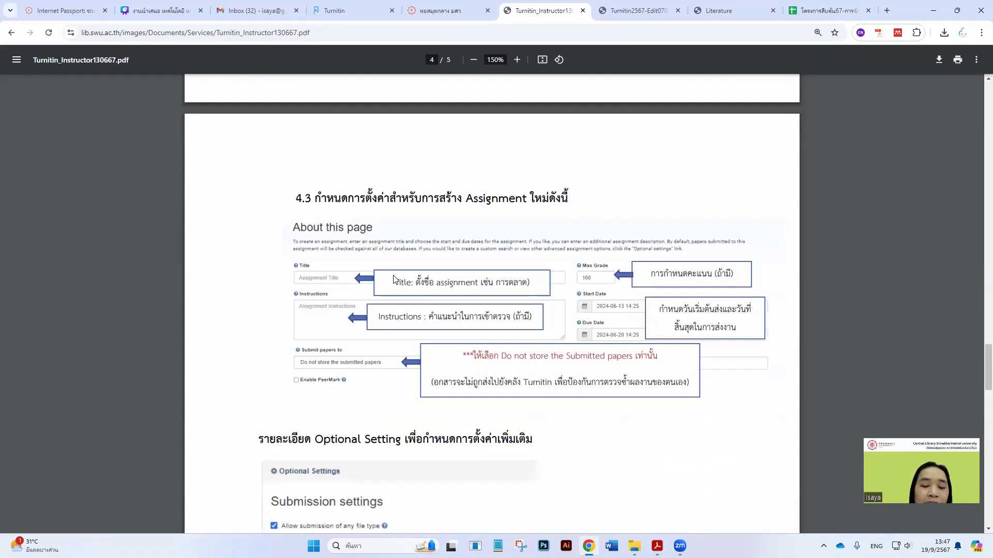
scroll(394, 279, down, 1)
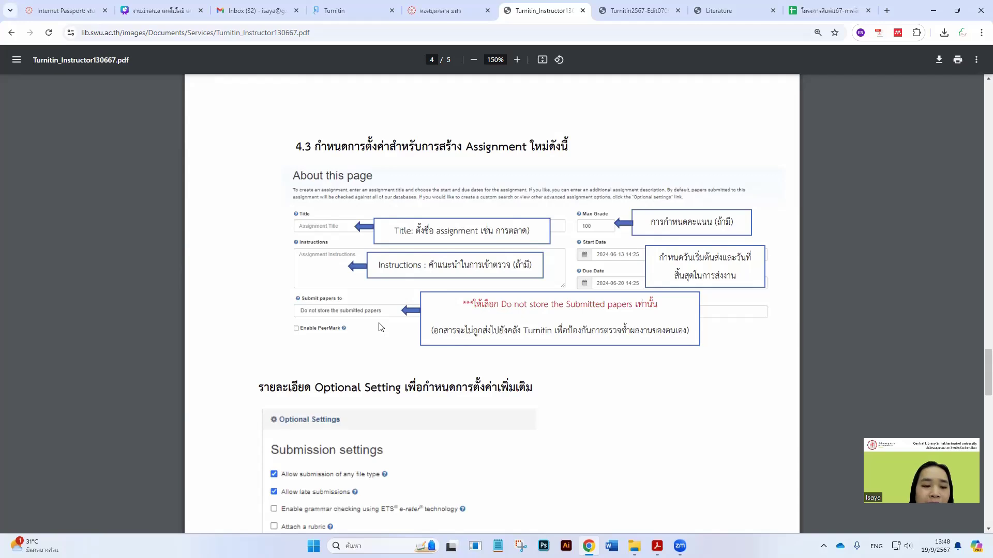
scroll(380, 328, down, 1)
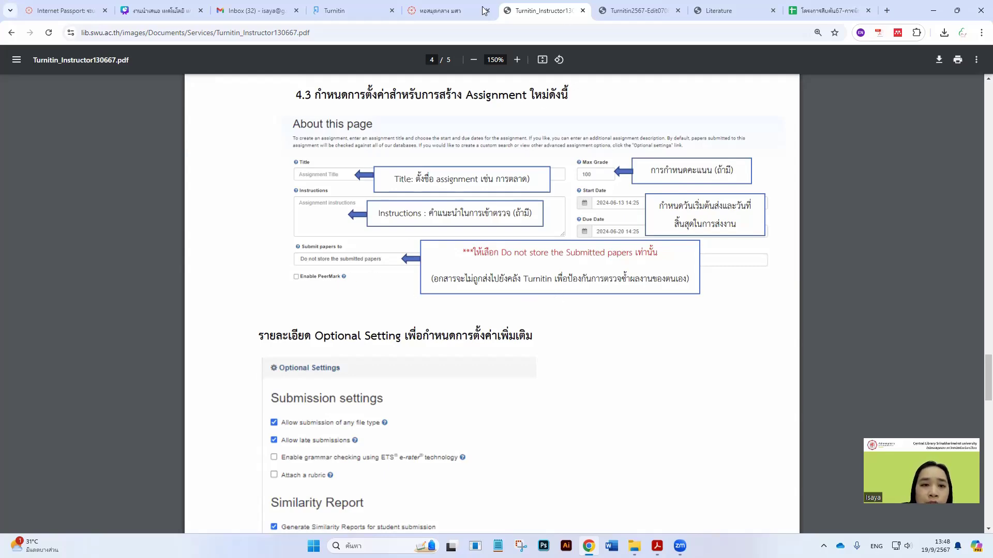
click(349, 12)
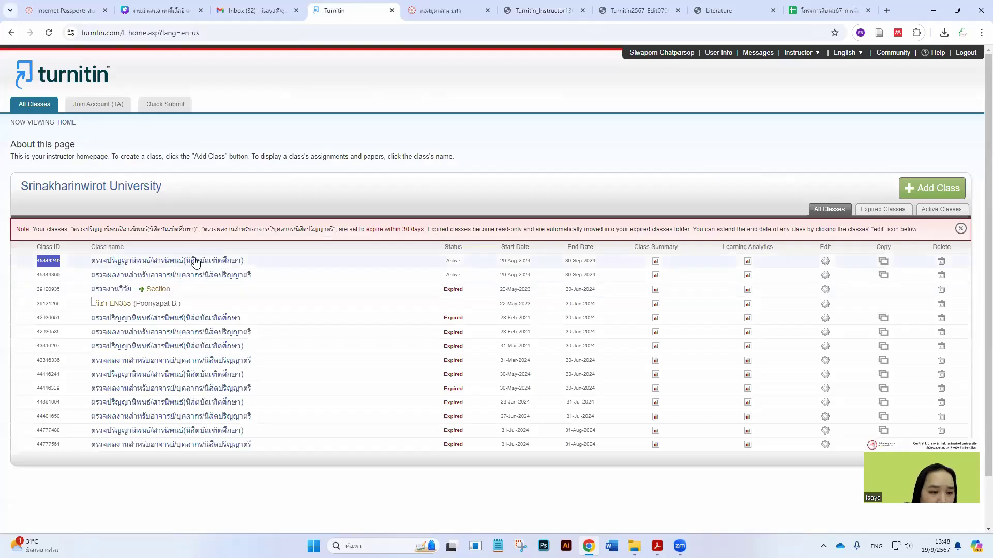
Open the first class's settings and resubmit them unchanged
click(825, 261)
scroll(388, 321, down, 4)
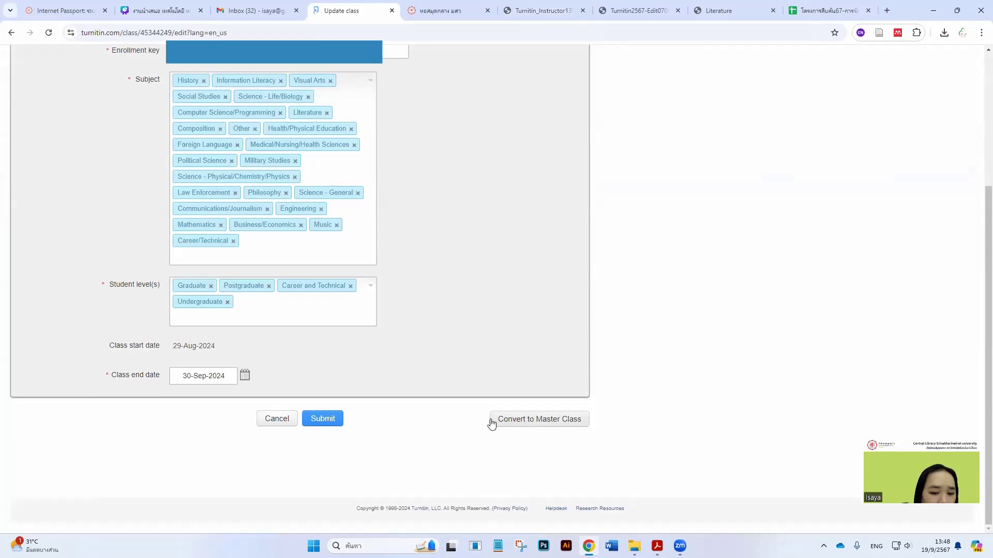
click(331, 424)
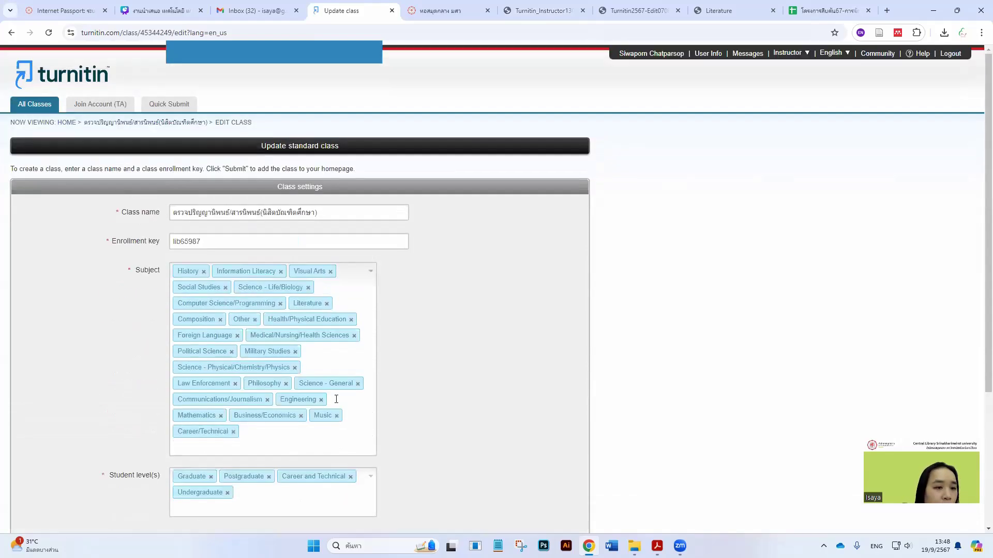
Go from the class list to the first class's home and show the top assignment's actions
click(10, 32)
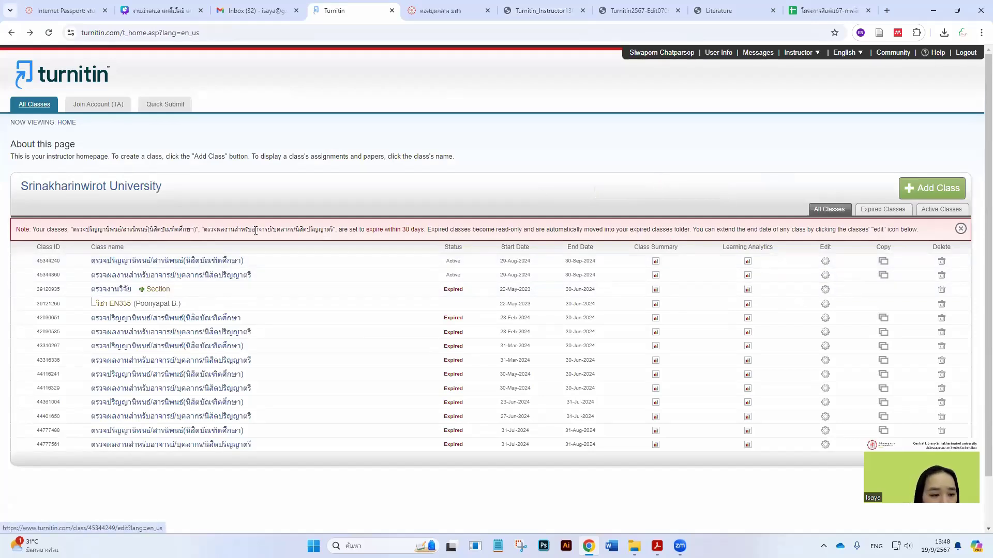
click(202, 265)
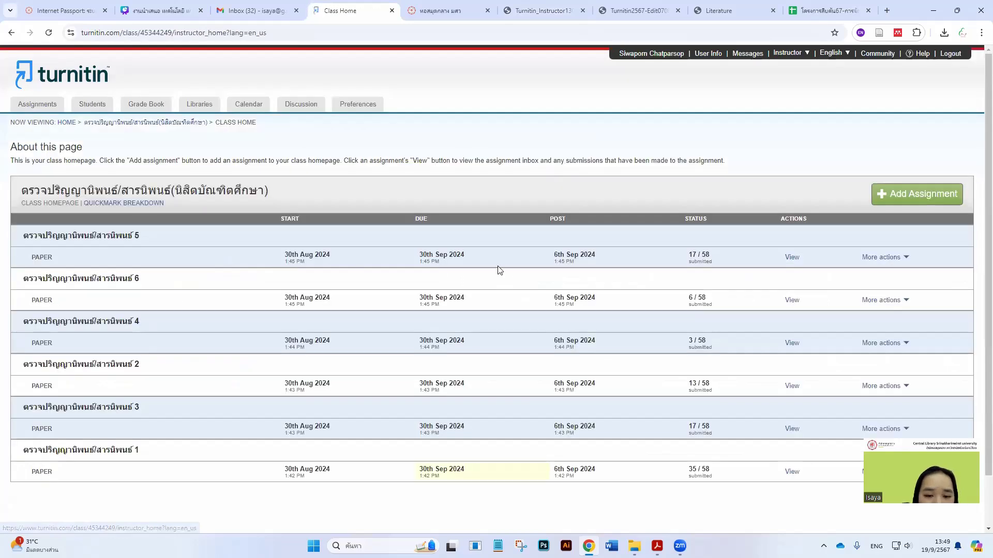
click(880, 258)
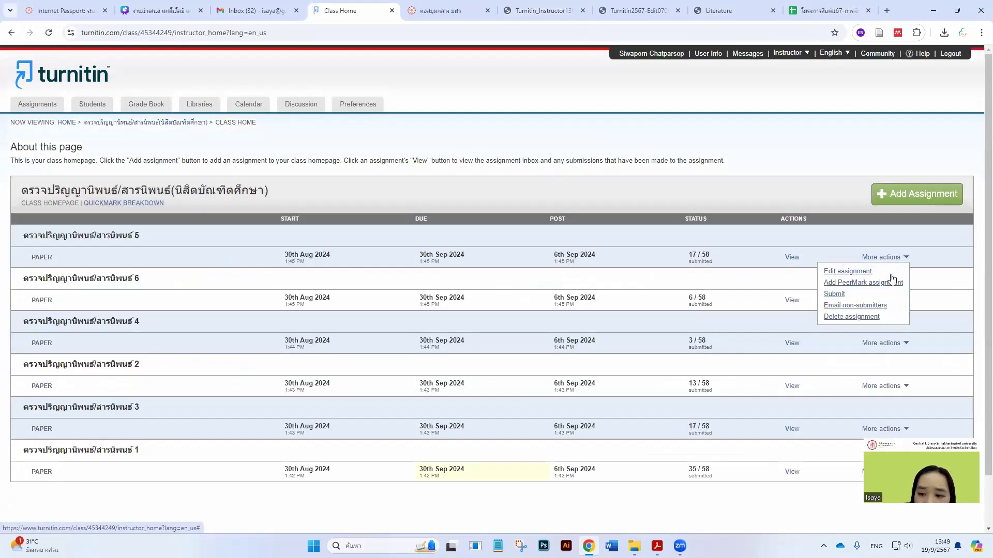
Open assignment 5's settings and compare its 'Submit papers to' choices with manual section 4.3
click(859, 274)
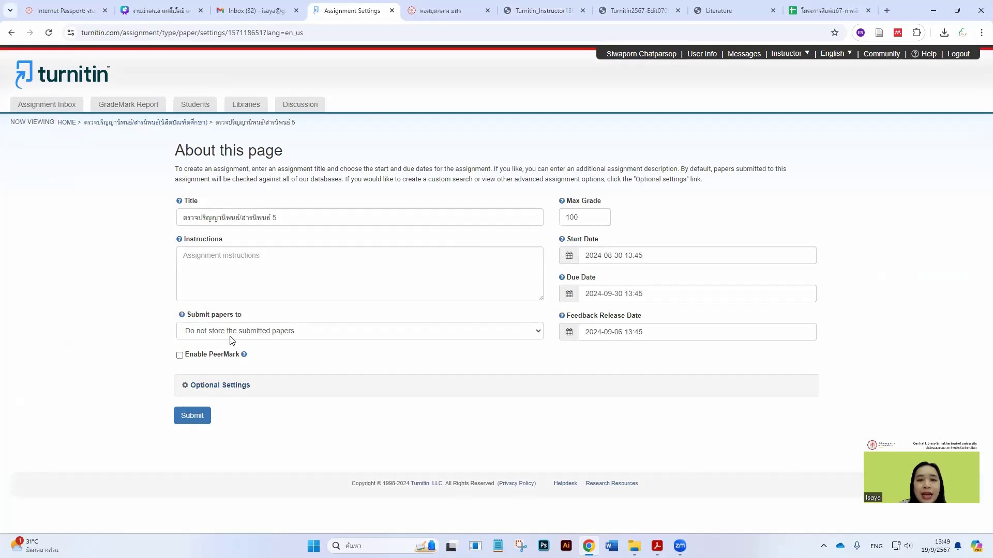
click(234, 336)
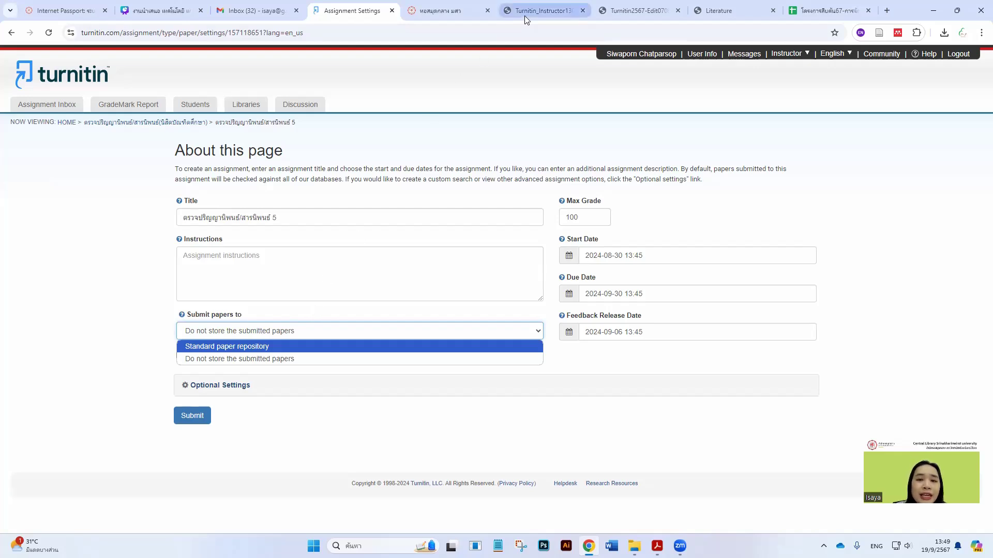
mouse_move(525, 18)
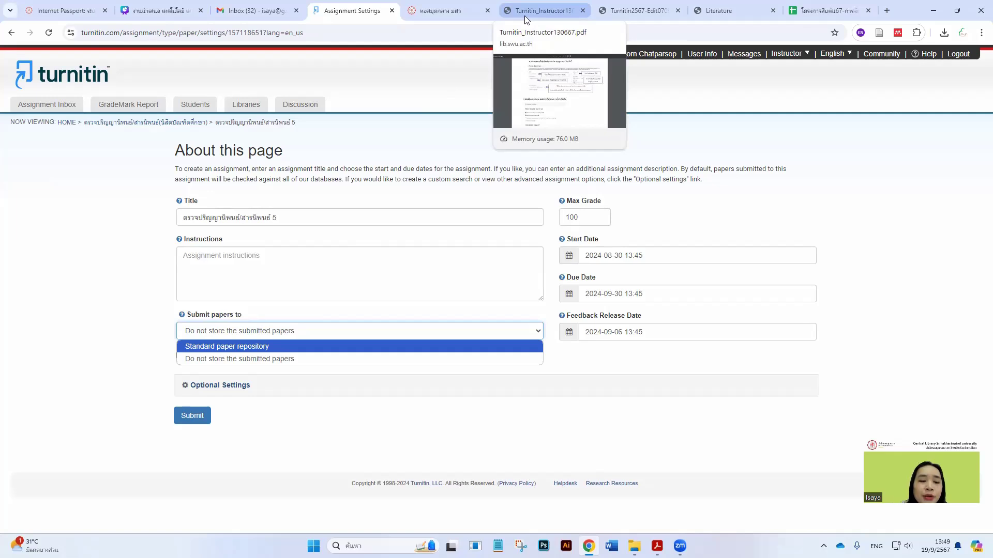
click(525, 12)
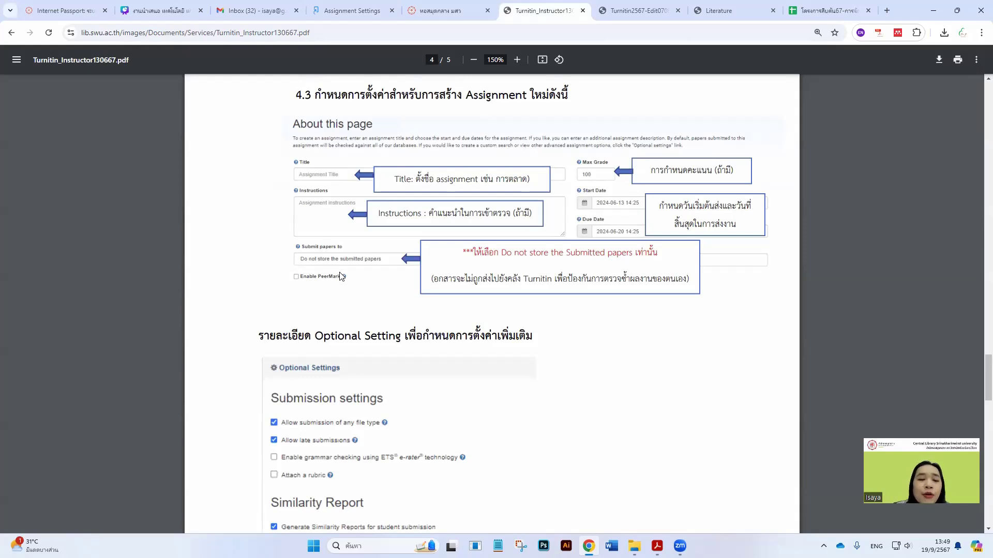
click(420, 7)
click(355, 10)
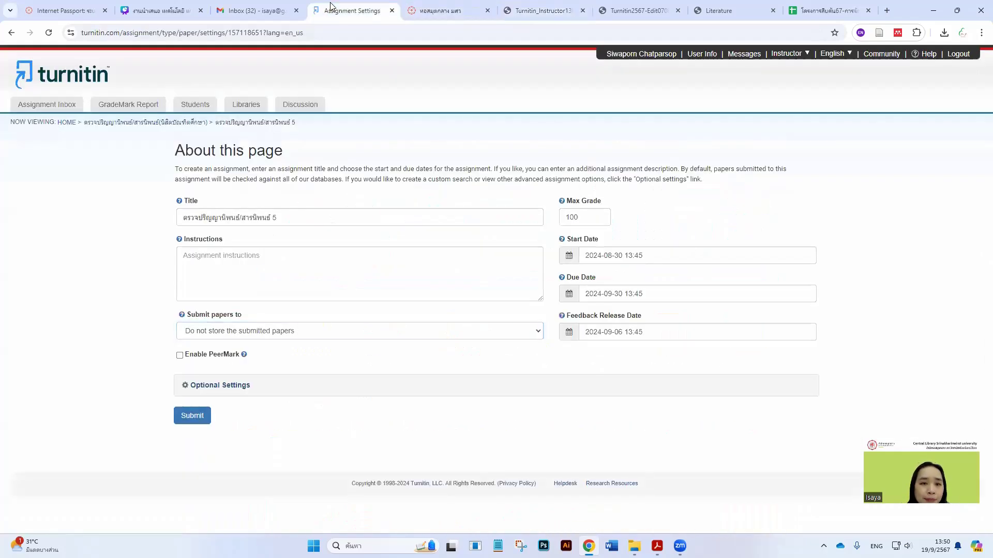
click(261, 330)
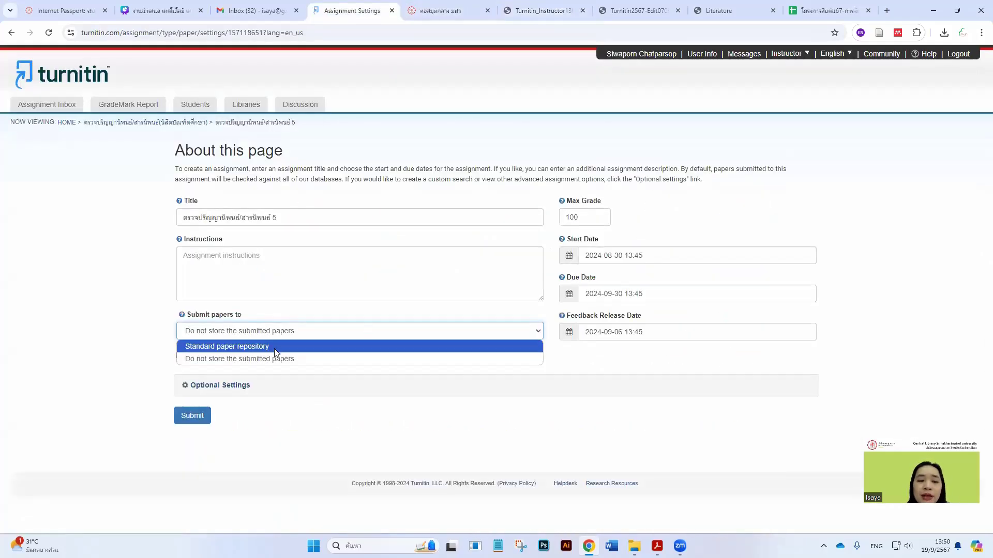
click(543, 6)
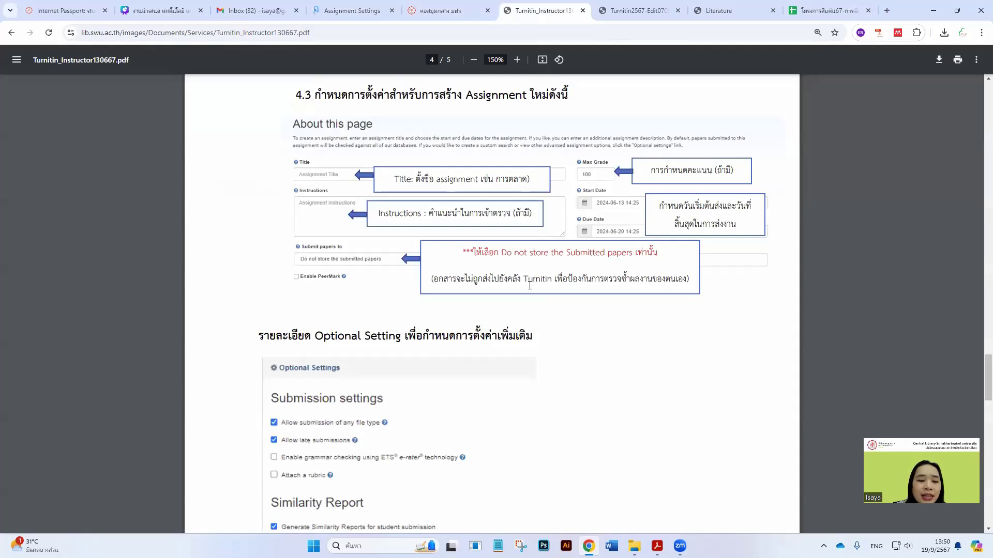
Read the Optional Settings on page 4 of the manual, then list the open Acrobat documents
scroll(517, 287, down, 4)
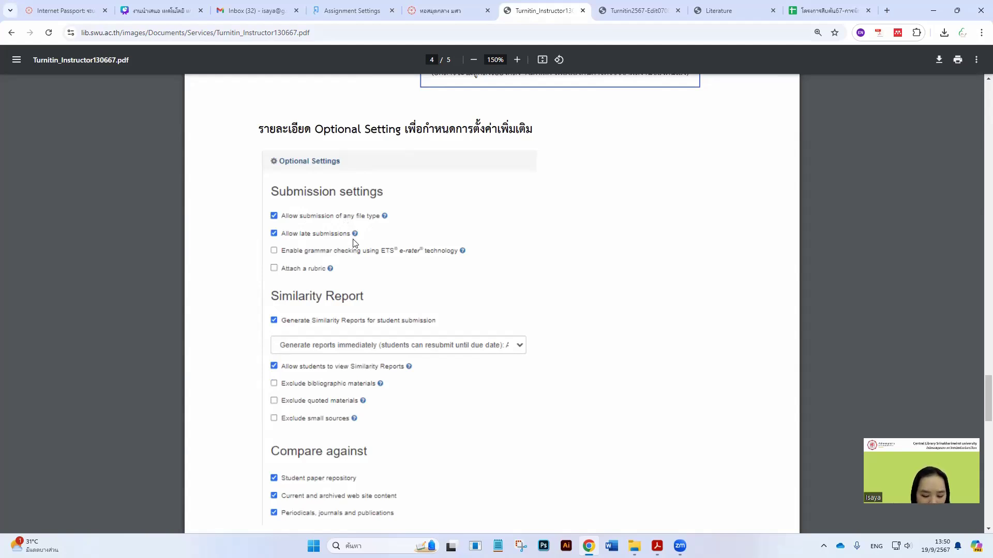
scroll(345, 261, down, 2)
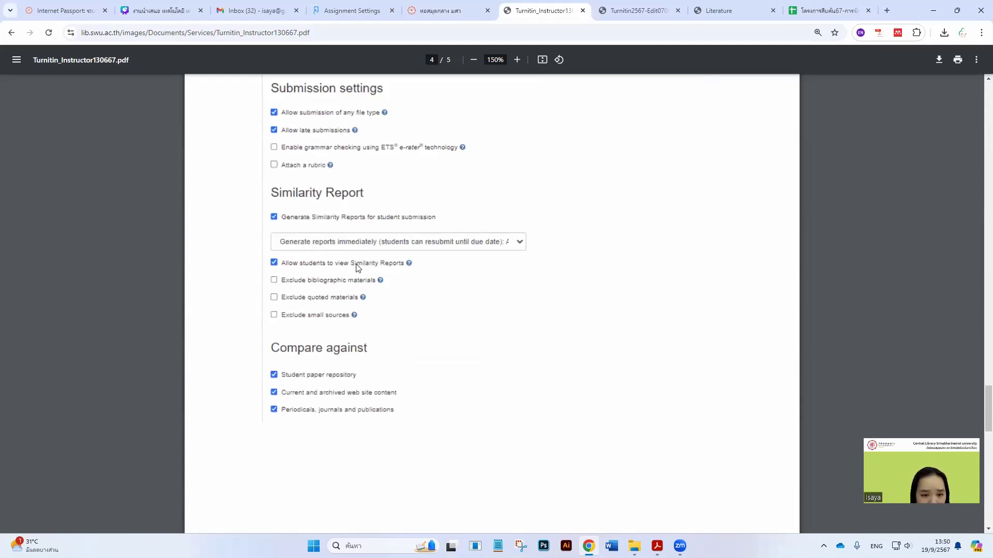
scroll(357, 267, down, 2)
scroll(336, 271, down, 3)
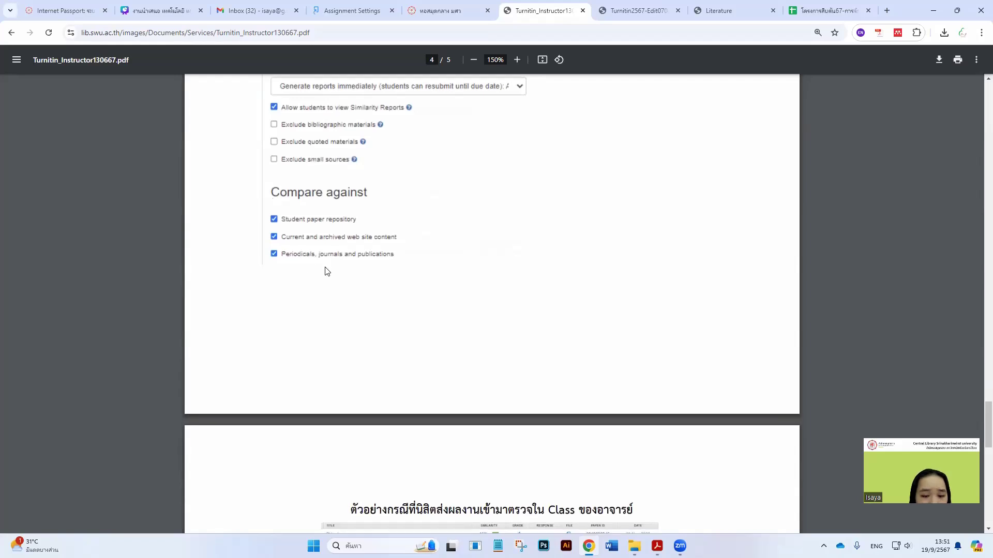
scroll(301, 204, up, 2)
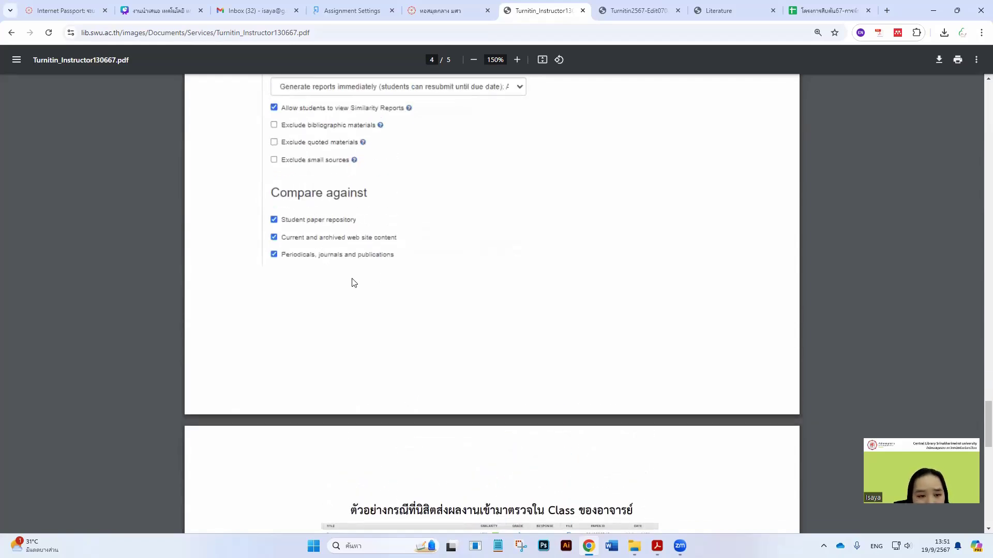
scroll(332, 262, up, 1)
scroll(336, 266, up, 4)
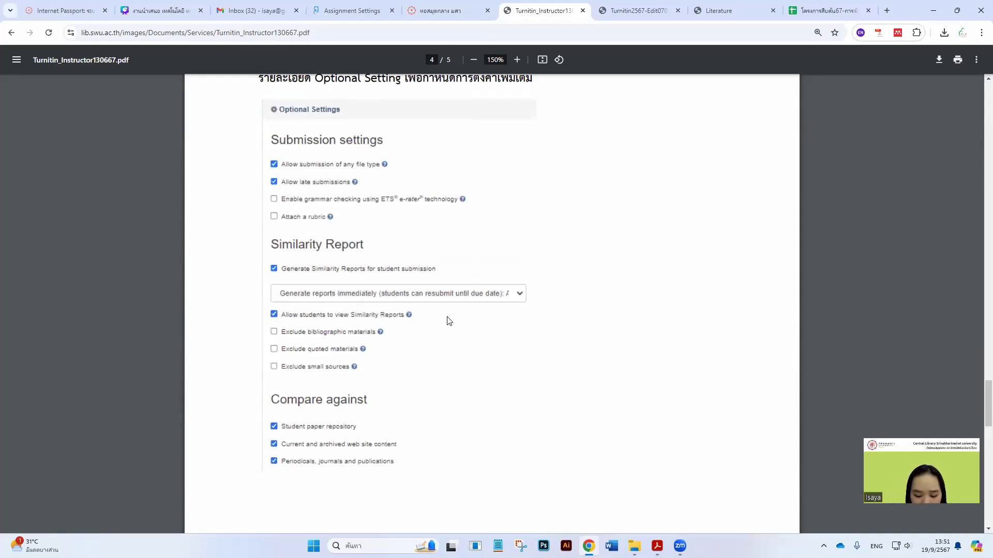
scroll(440, 317, down, 8)
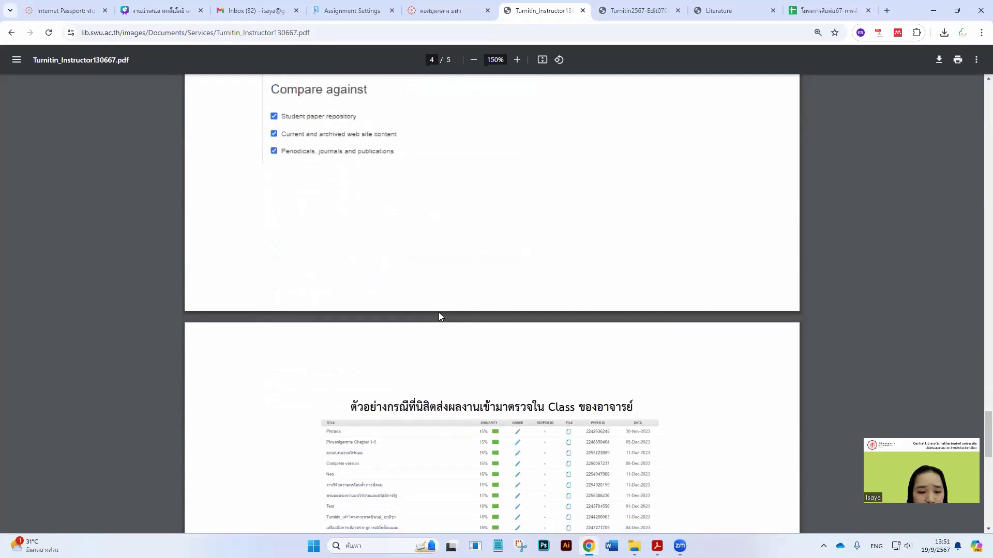
scroll(440, 312, up, 7)
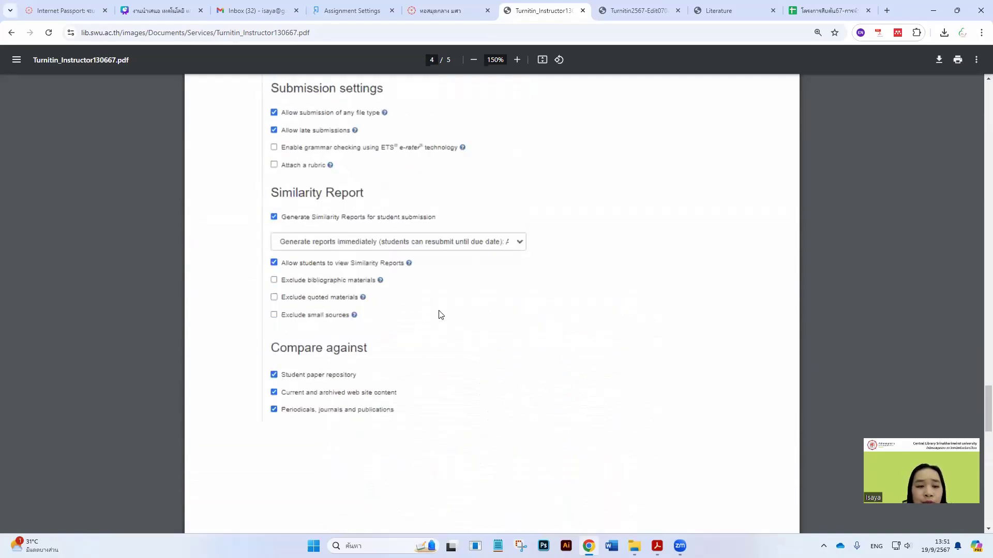
scroll(440, 315, up, 1)
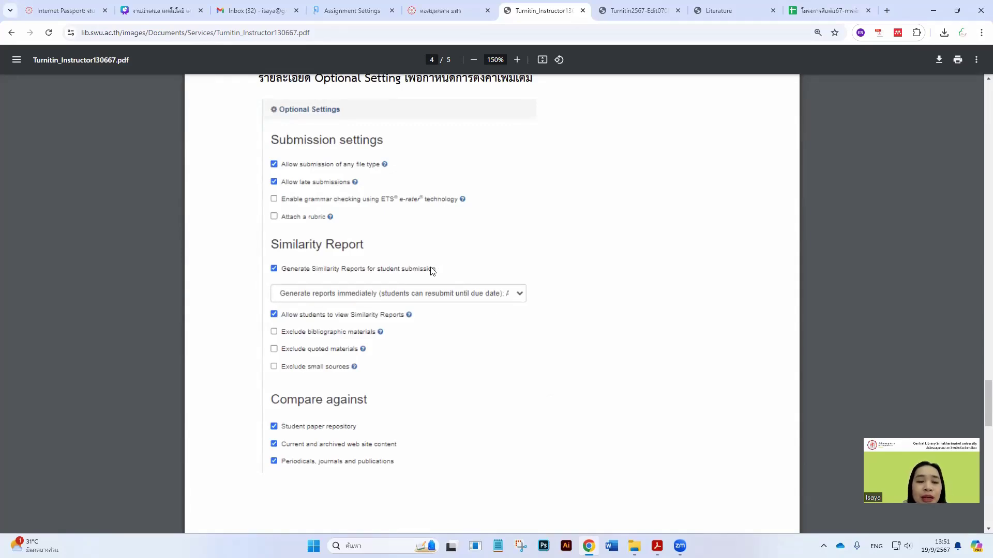
scroll(434, 269, up, 6)
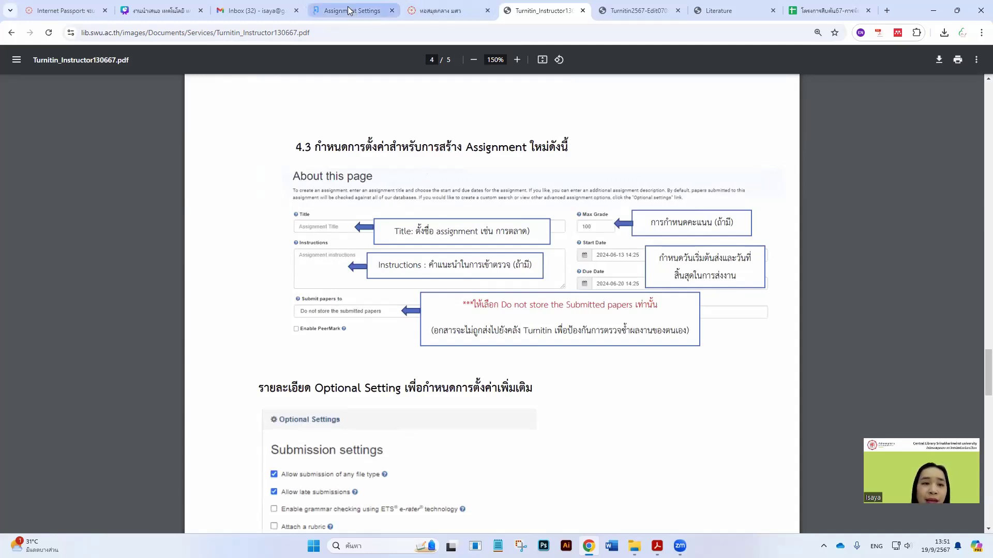
mouse_move(348, 11)
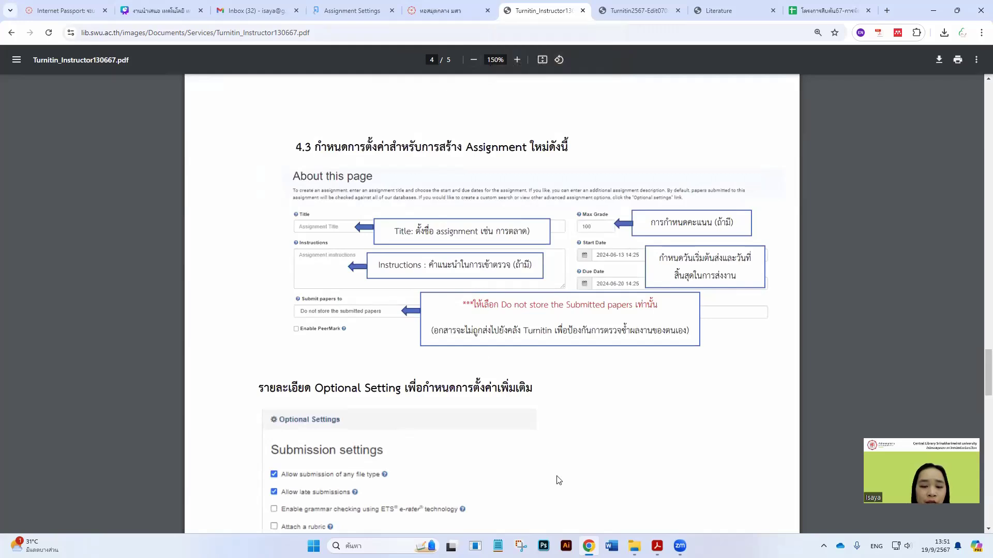
click(657, 546)
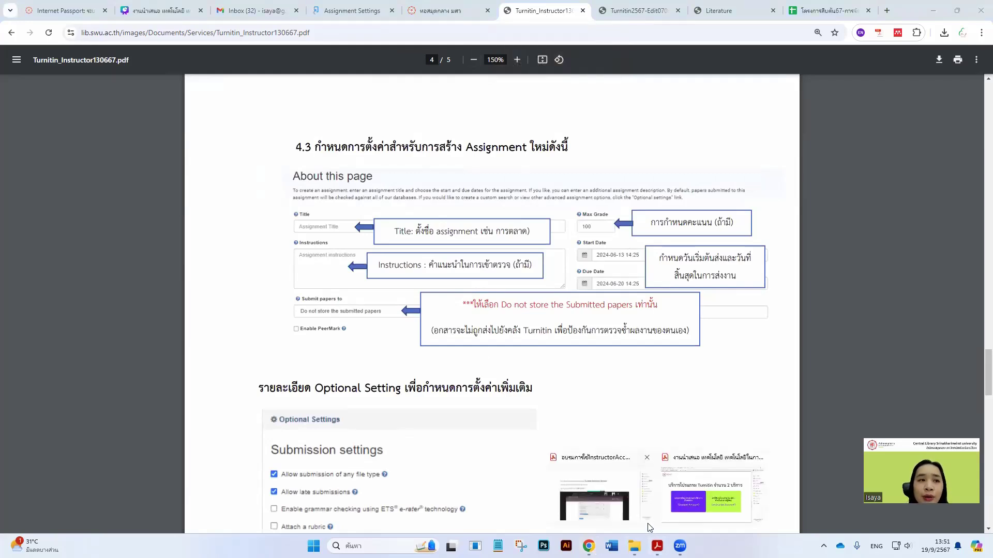
Read the Instructor Account training notes in Acrobat, pages 1–8, on repository, report timing and deletion
click(609, 480)
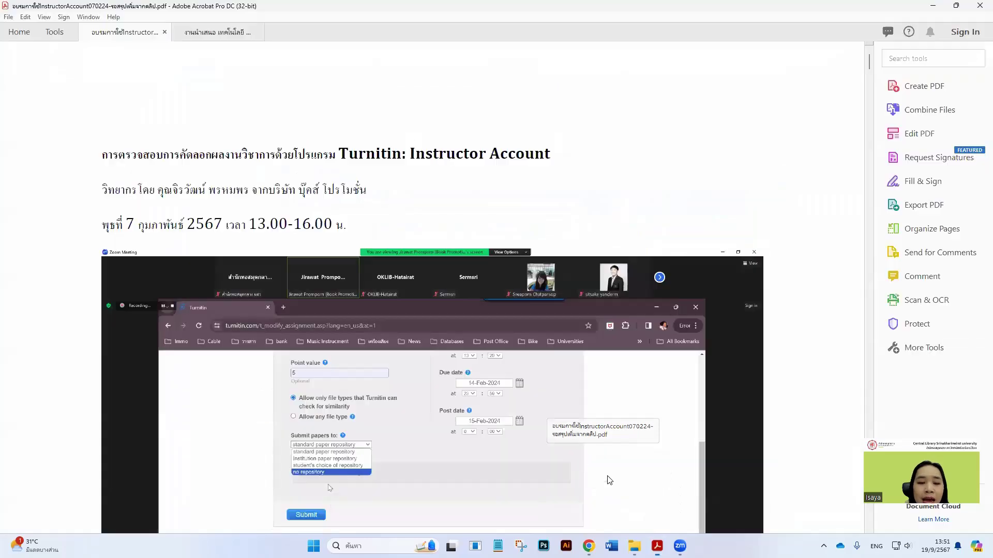
scroll(483, 392, down, 10)
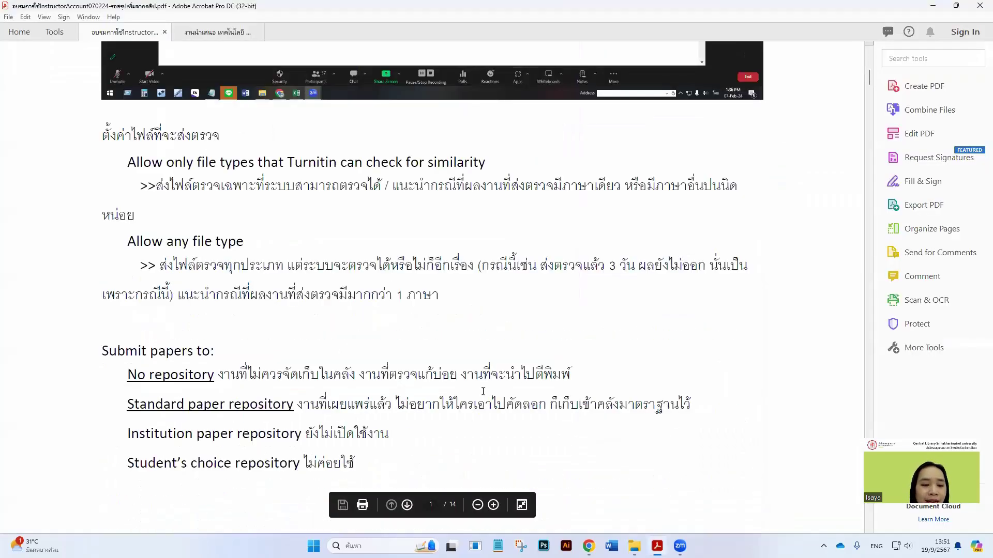
scroll(483, 392, down, 10)
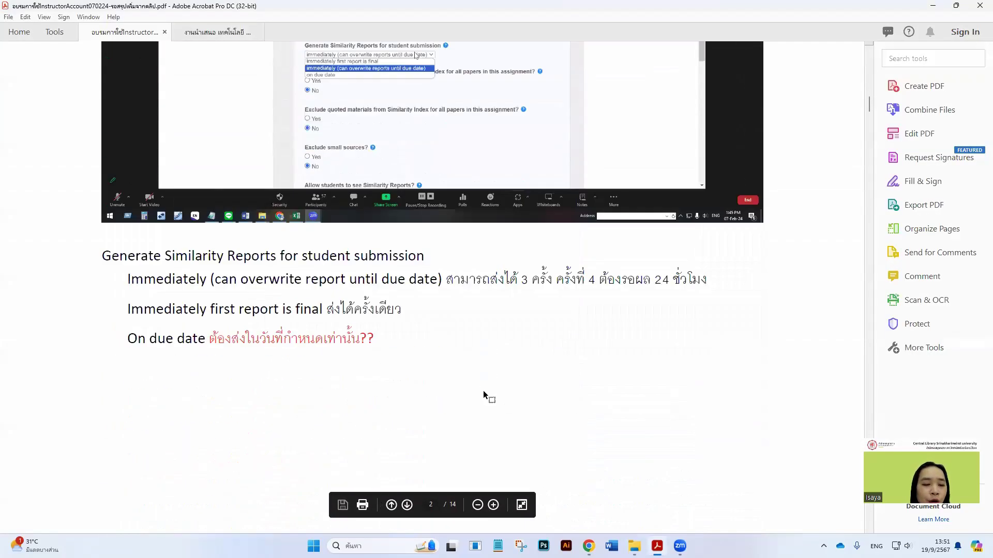
scroll(484, 391, down, 10)
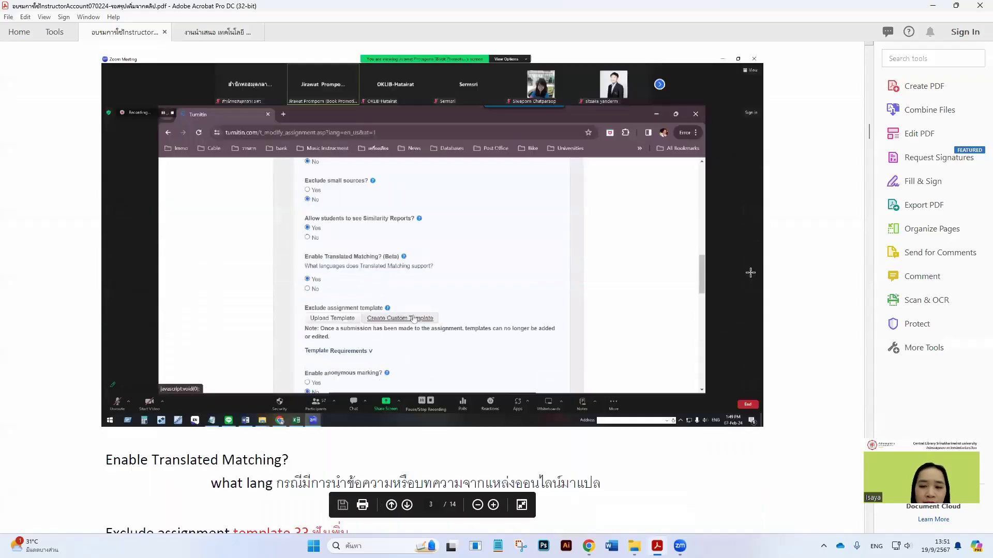
drag(869, 135, 845, 301)
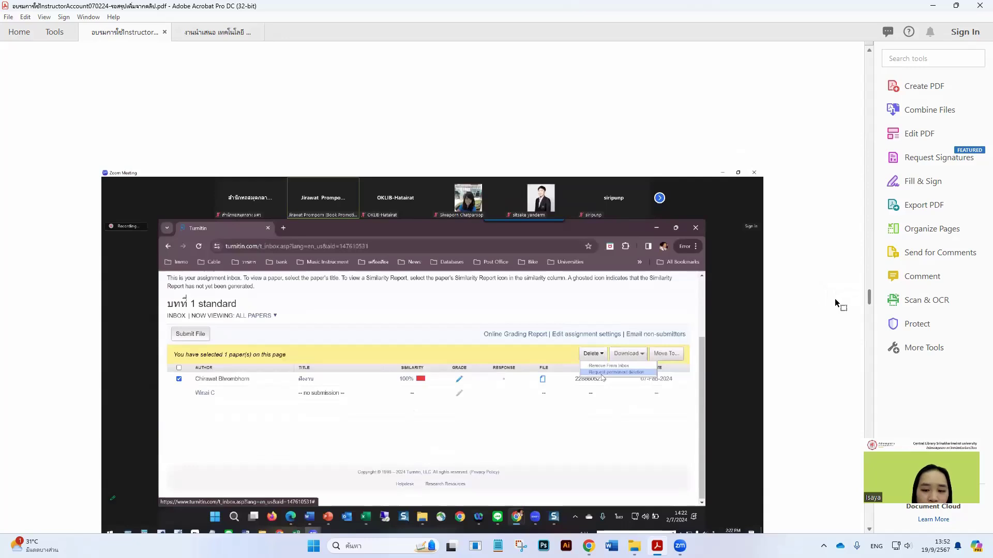
scroll(258, 339, down, 1)
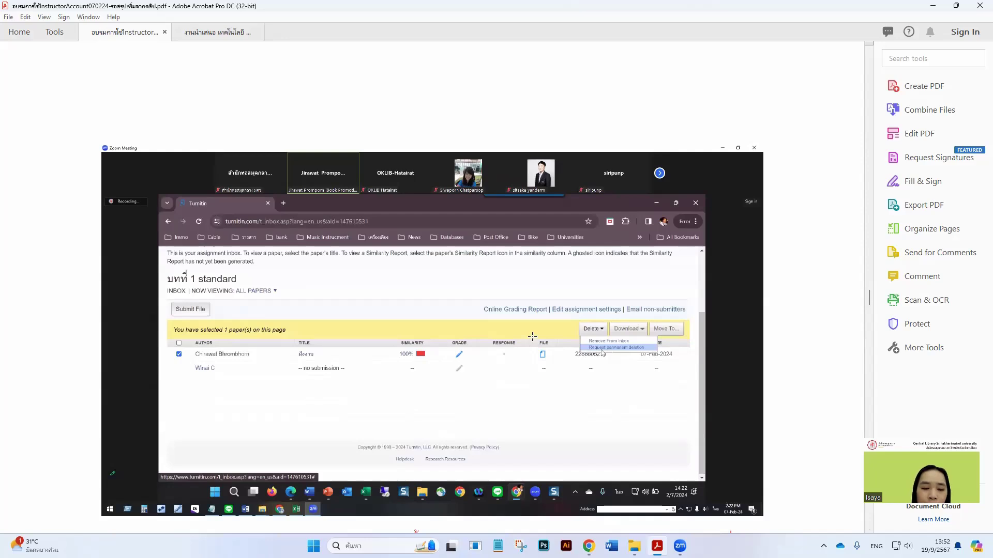
scroll(533, 333, down, 3)
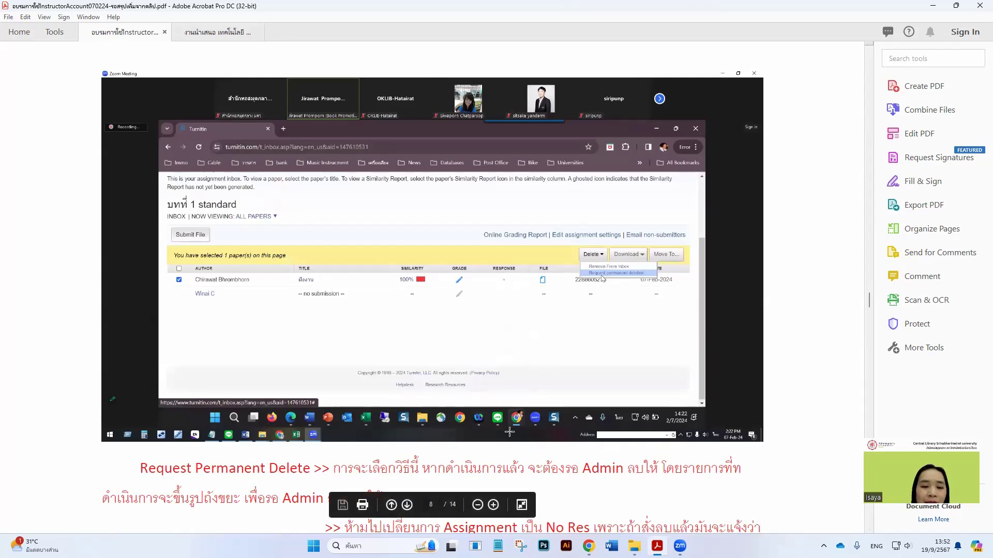
mouse_move(657, 546)
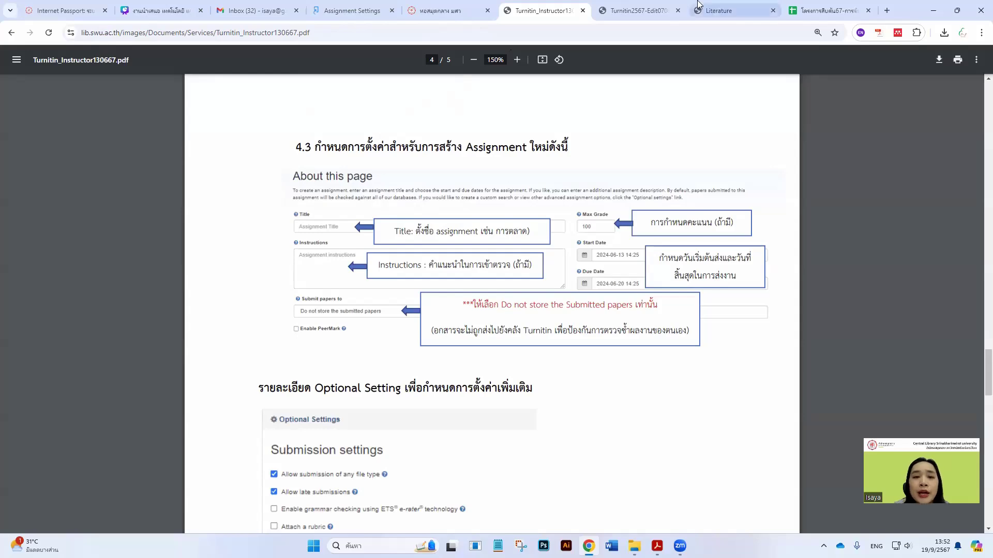
Step from assignment settings to the class list and assignment 1's inbox, then back to the homepage
click(351, 10)
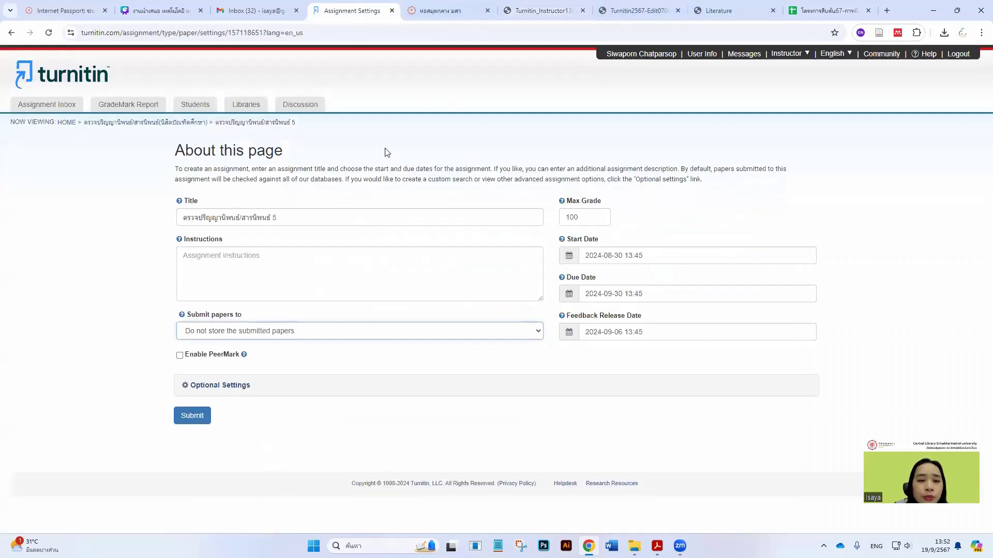
click(124, 123)
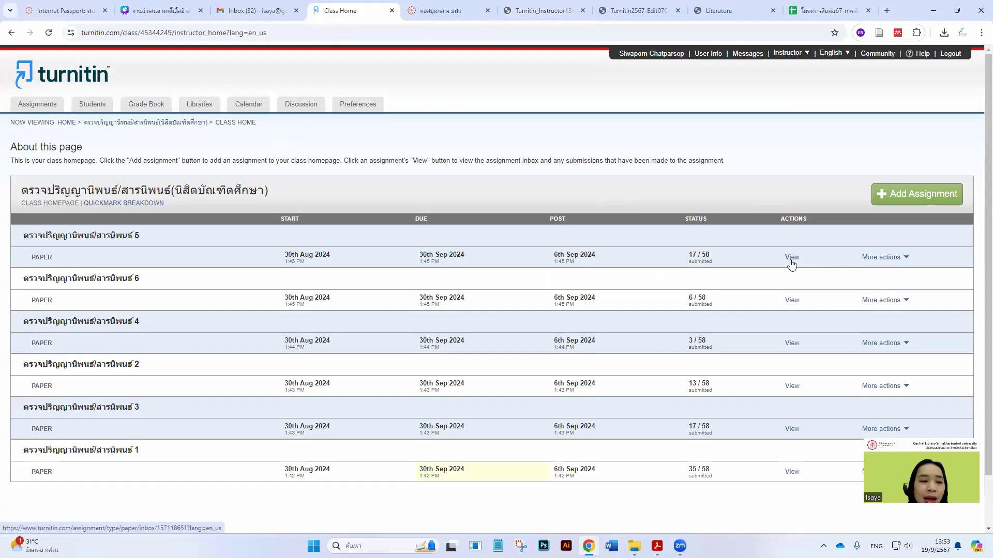
click(790, 472)
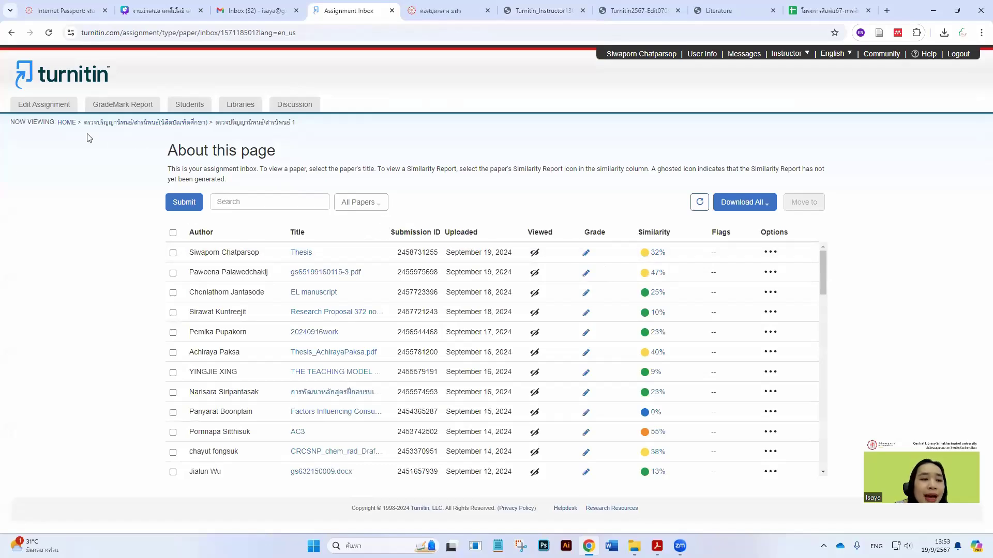
click(69, 123)
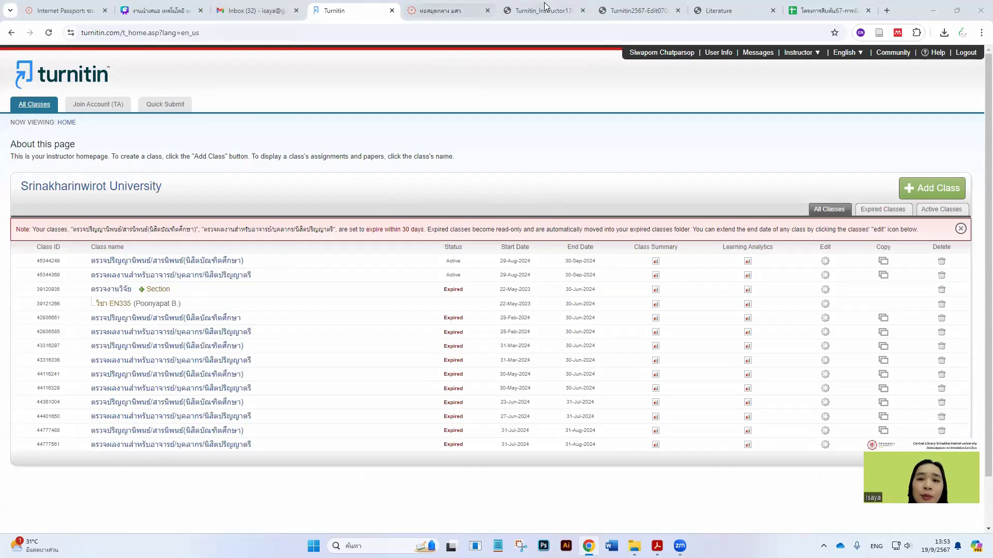
Open the SWU Library's Turnitin service page and scroll down to its Instructor Account section
click(443, 8)
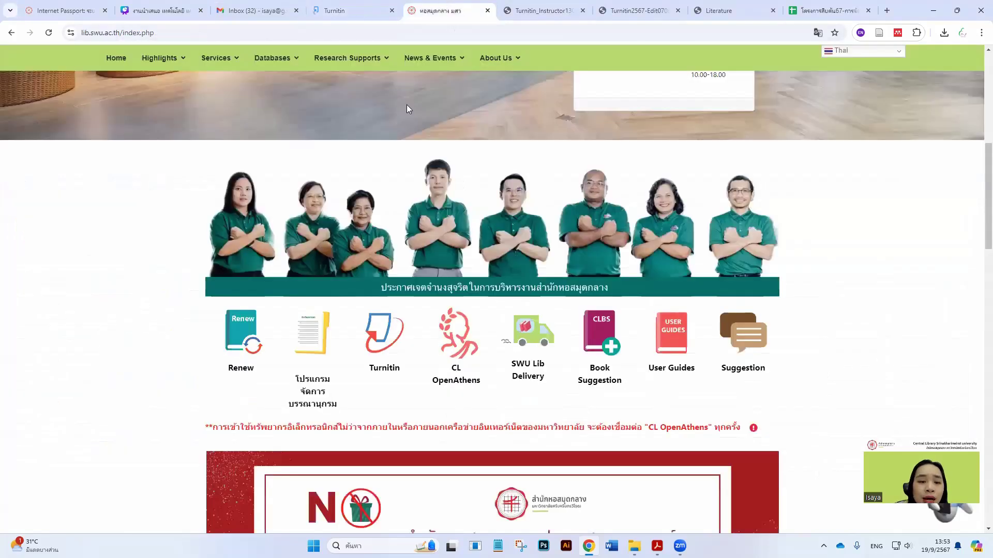
click(387, 375)
scroll(382, 347, down, 6)
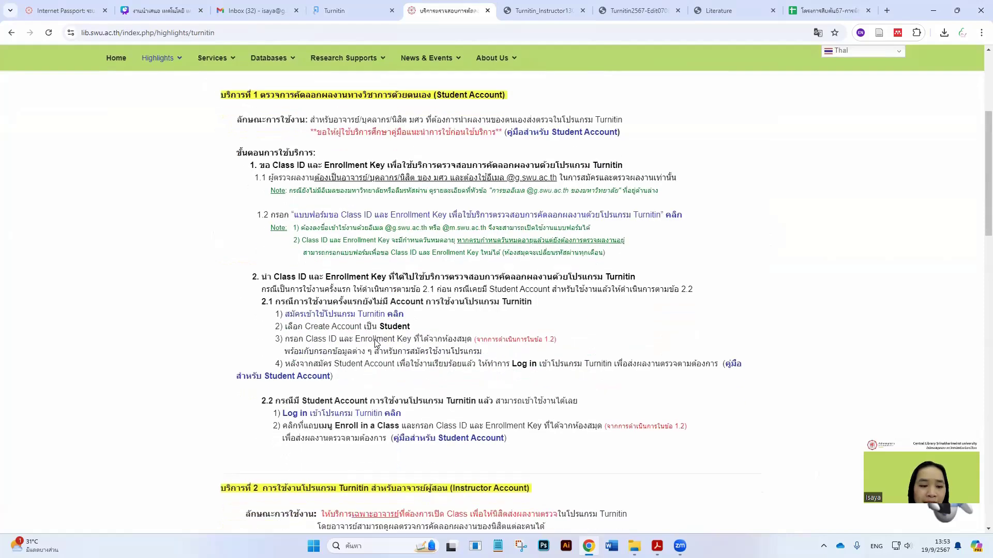
scroll(376, 342, down, 3)
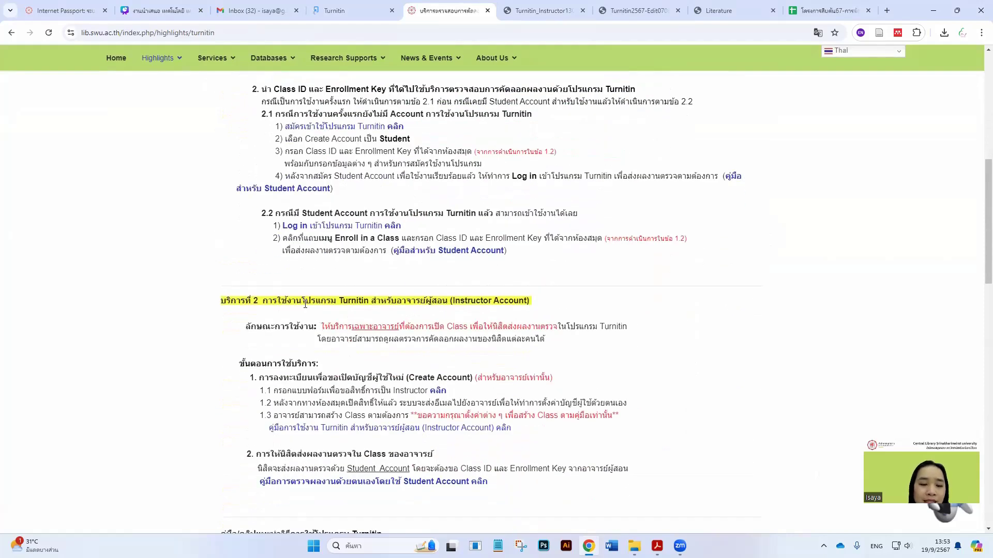
scroll(305, 304, down, 1)
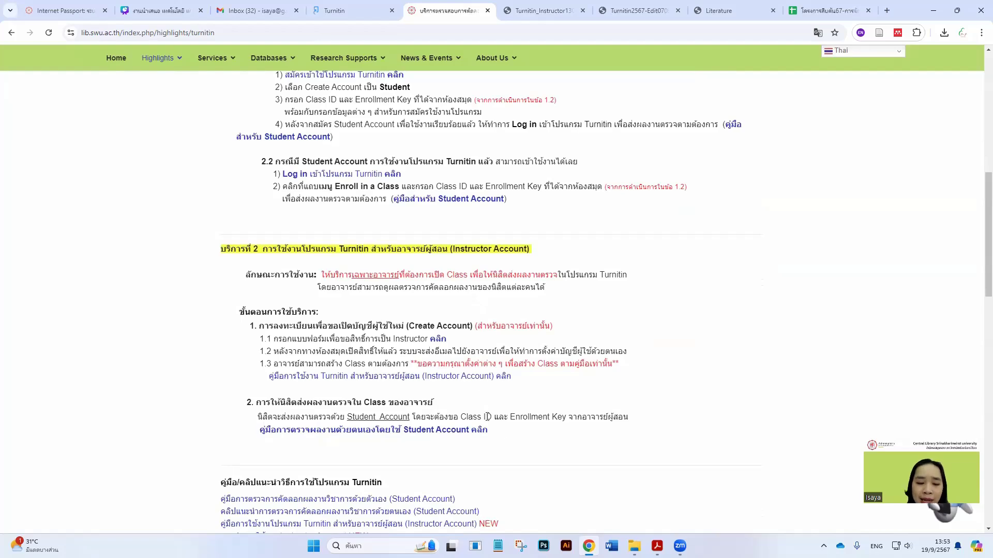
key(alt+Tab)
click(589, 546)
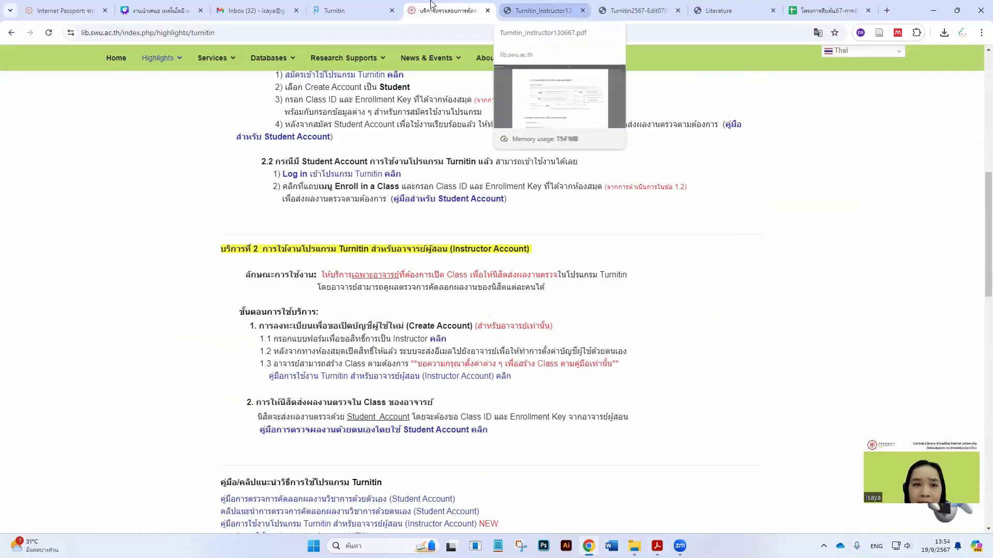
Open assignment 1's single-file submission form in the thesis-checking class and show the Author list
click(343, 9)
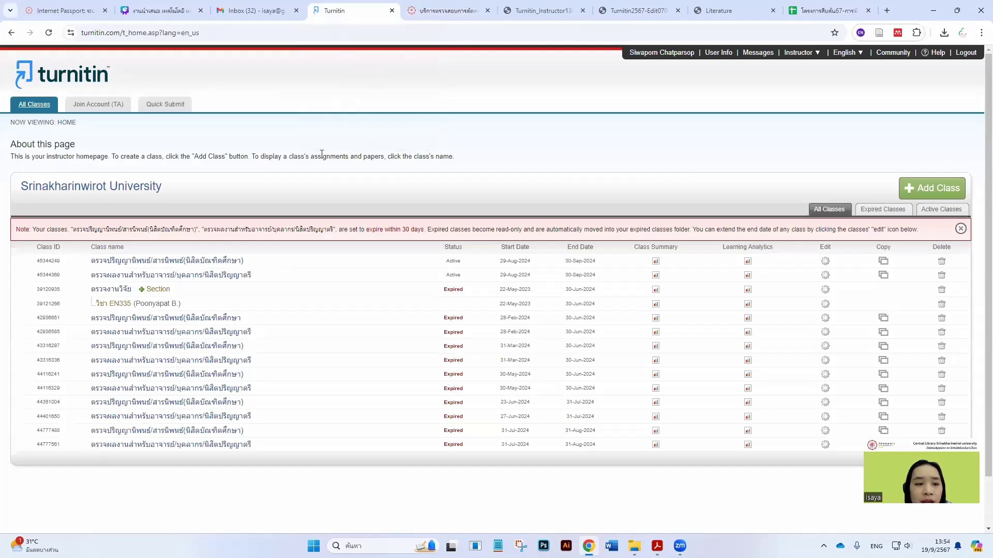
click(128, 262)
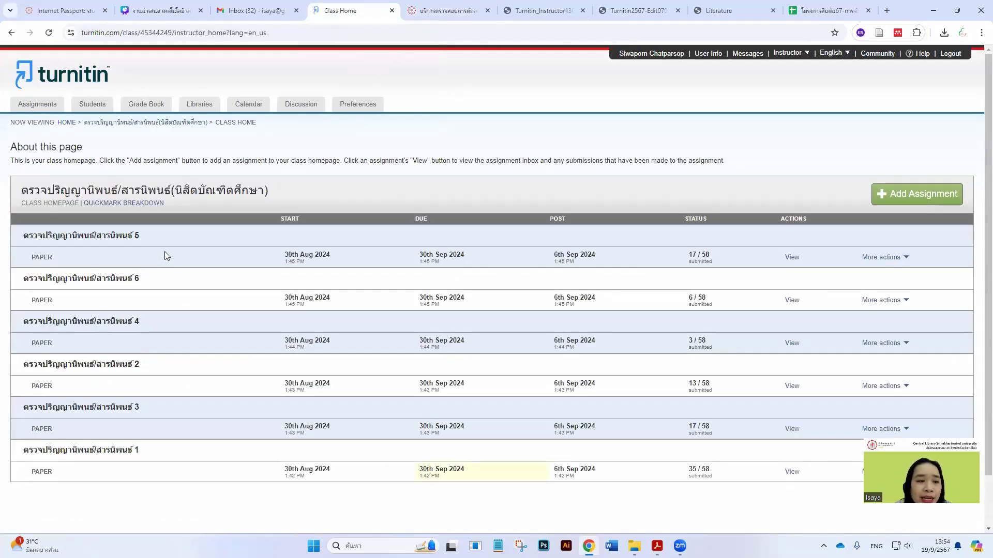
click(791, 472)
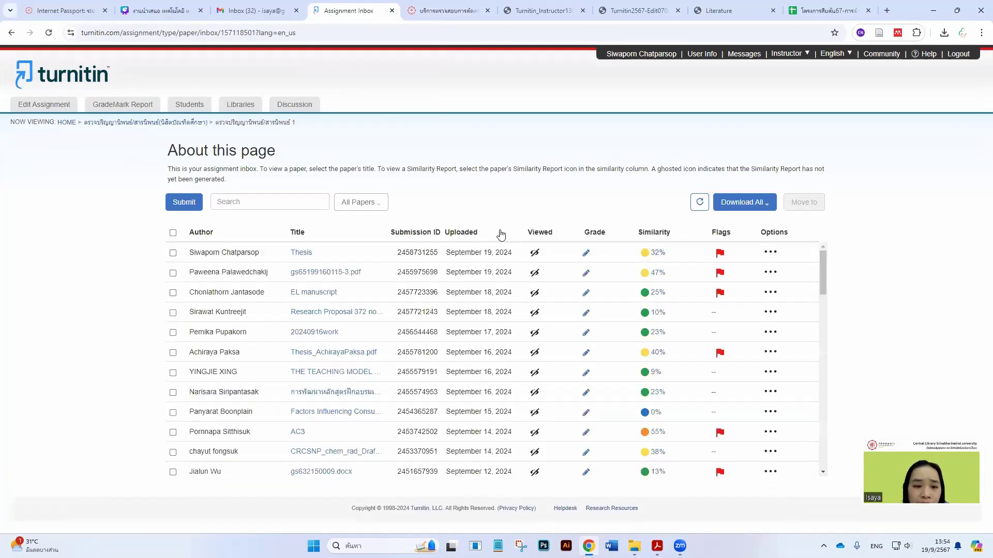
click(190, 198)
click(220, 228)
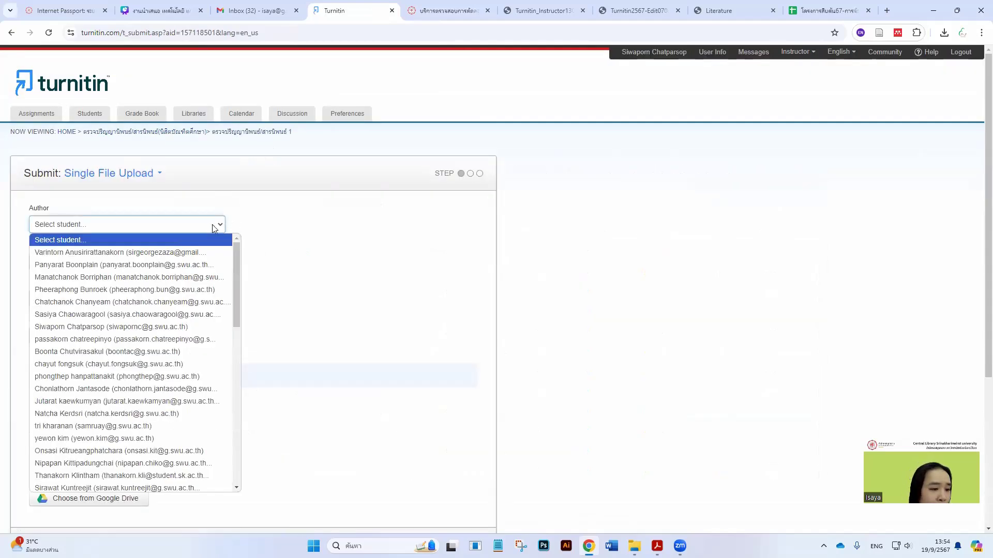
Close the Author list with no student chosen and go back to the class's six assignments
scroll(155, 310, down, 10)
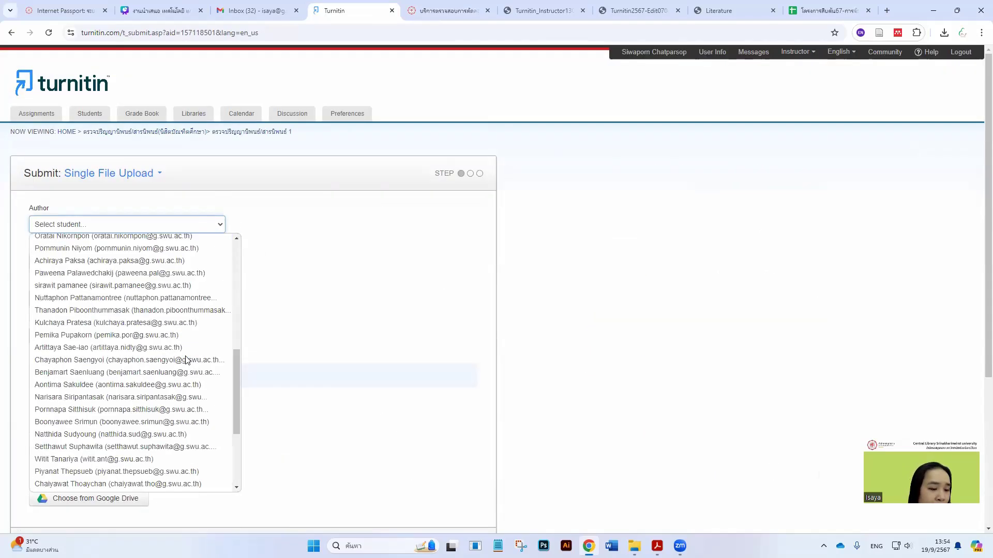
click(218, 228)
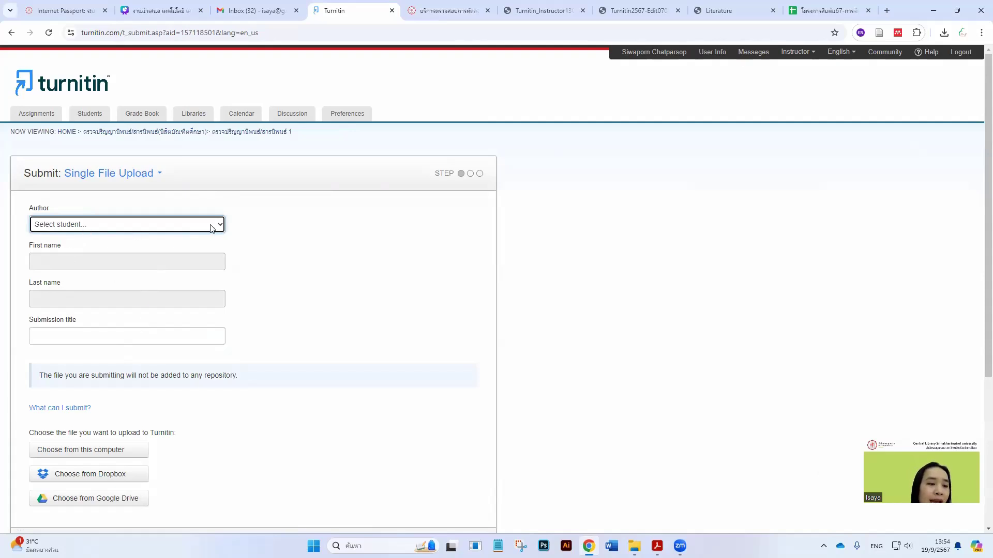
click(176, 228)
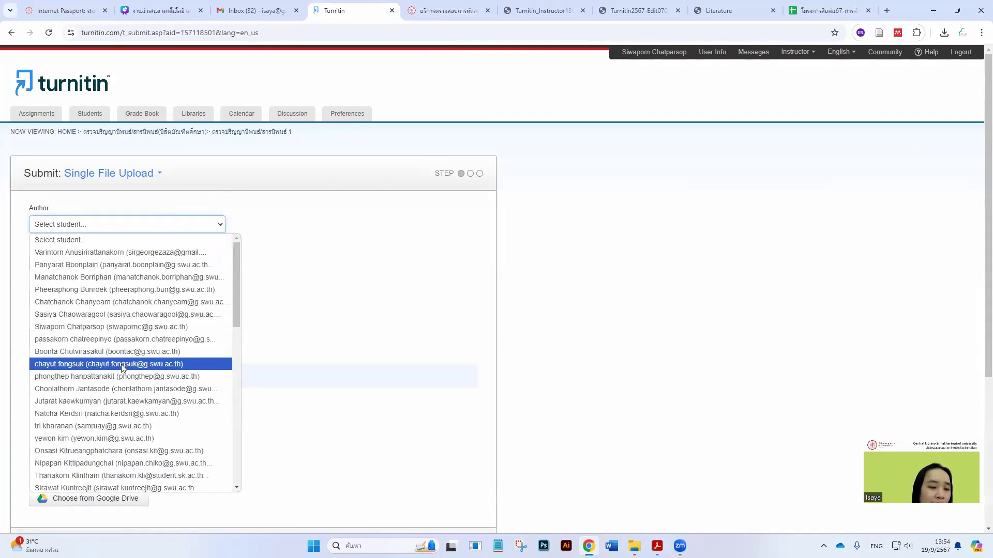
scroll(130, 380, down, 5)
scroll(155, 336, up, 5)
scroll(159, 320, down, 3)
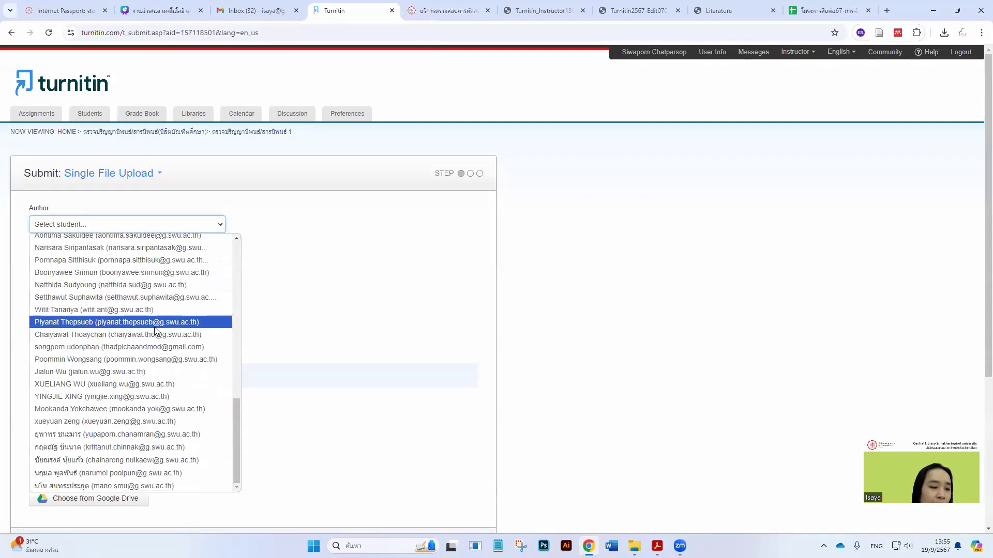
click(220, 211)
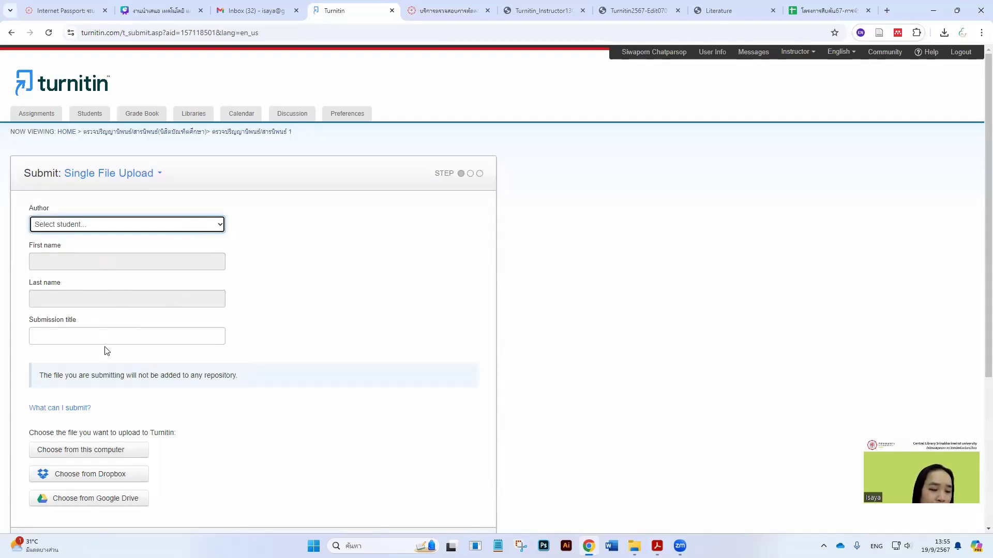
scroll(113, 341, down, 4)
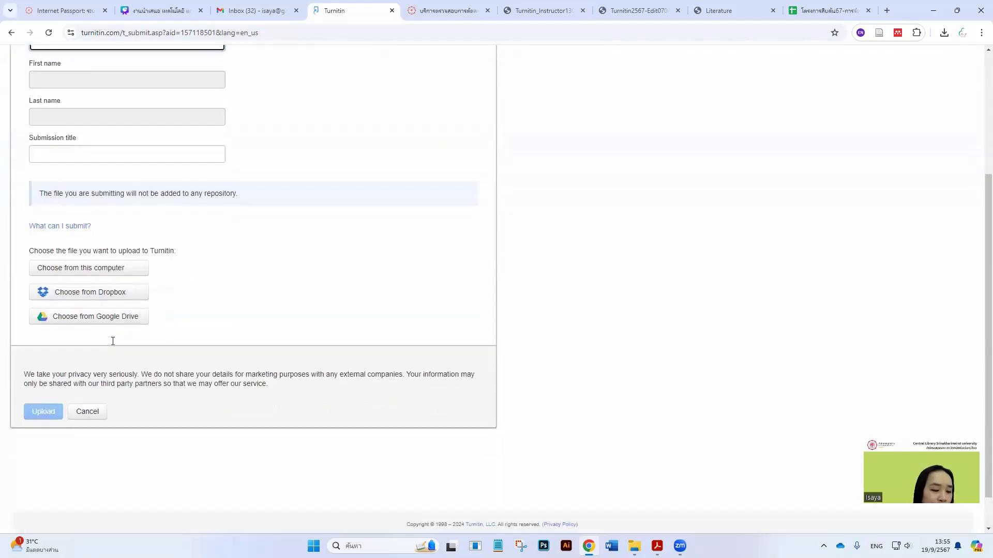
scroll(128, 339, up, 4)
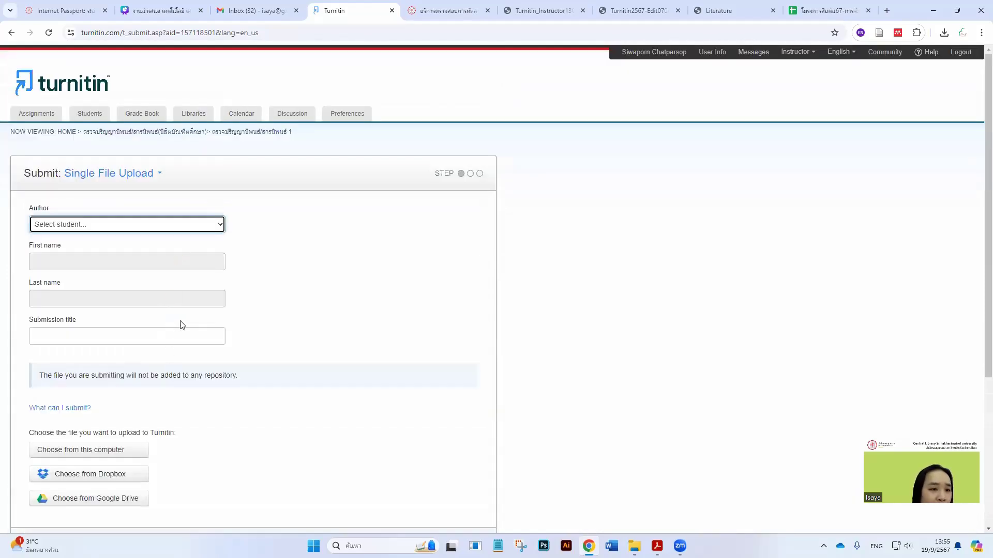
key(alt+Left)
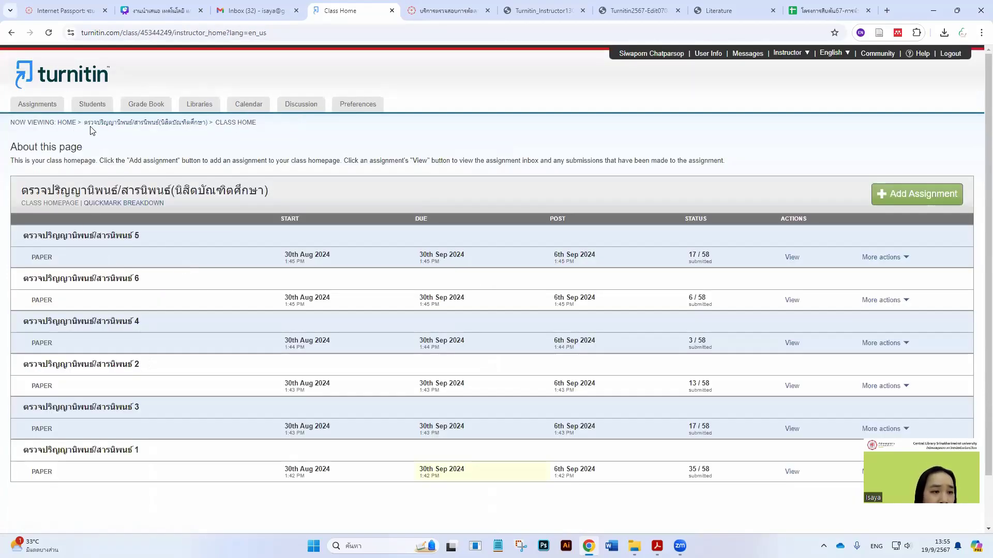
Browse the Quick Submit inbox's papers, such as F9-no-stp-SC, and return to the class list
click(66, 123)
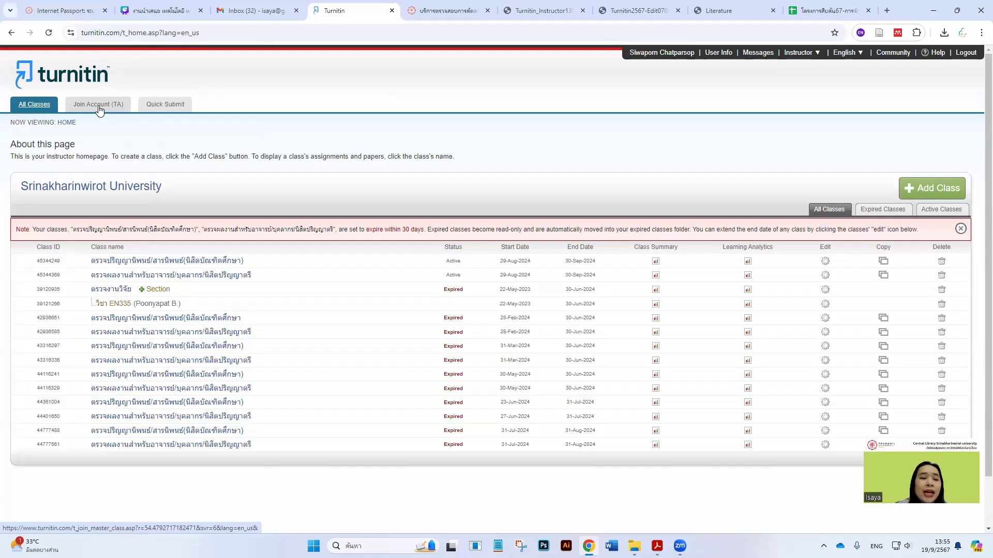
click(159, 107)
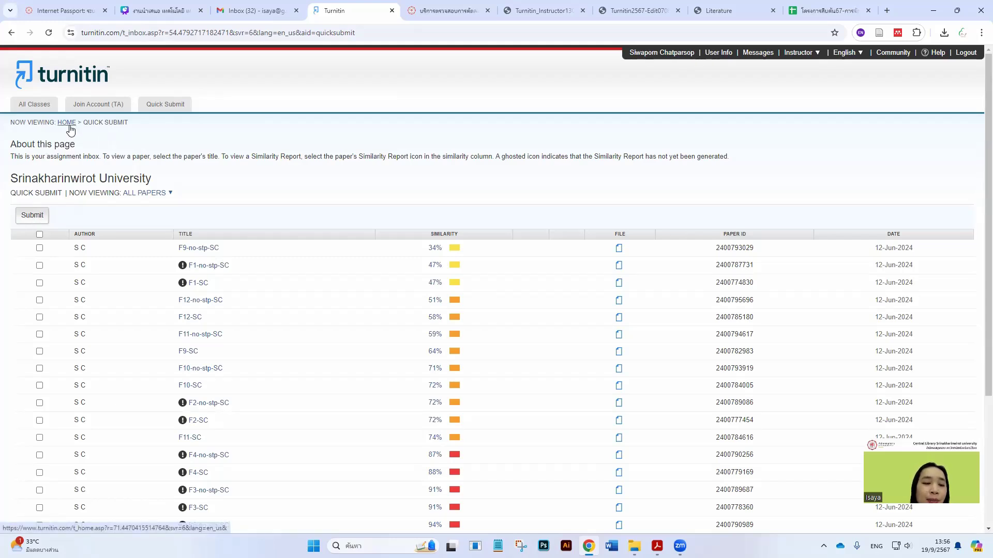
click(70, 126)
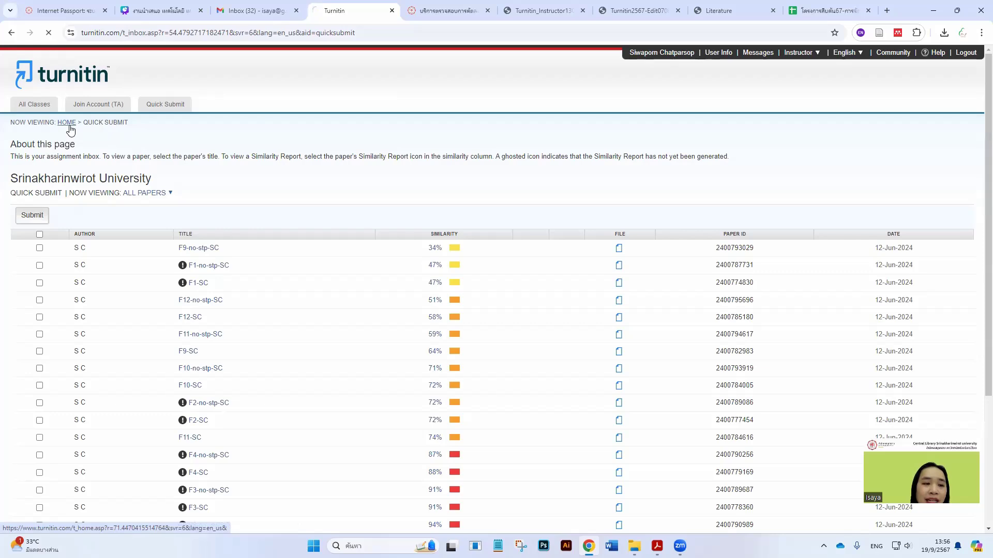
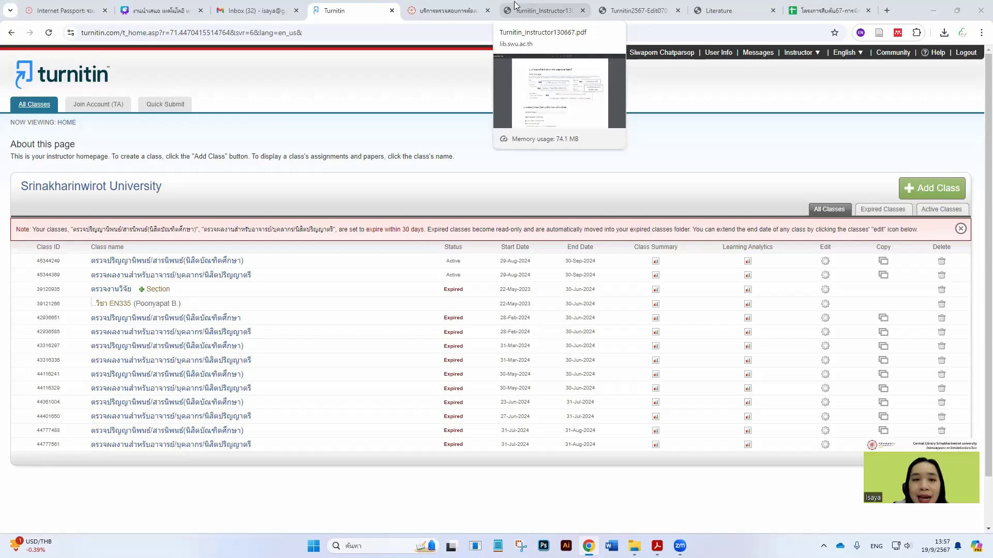
Go to the library's Turnitin service tab, then bring up the Acrobat instructor-account guide at page 8
click(453, 11)
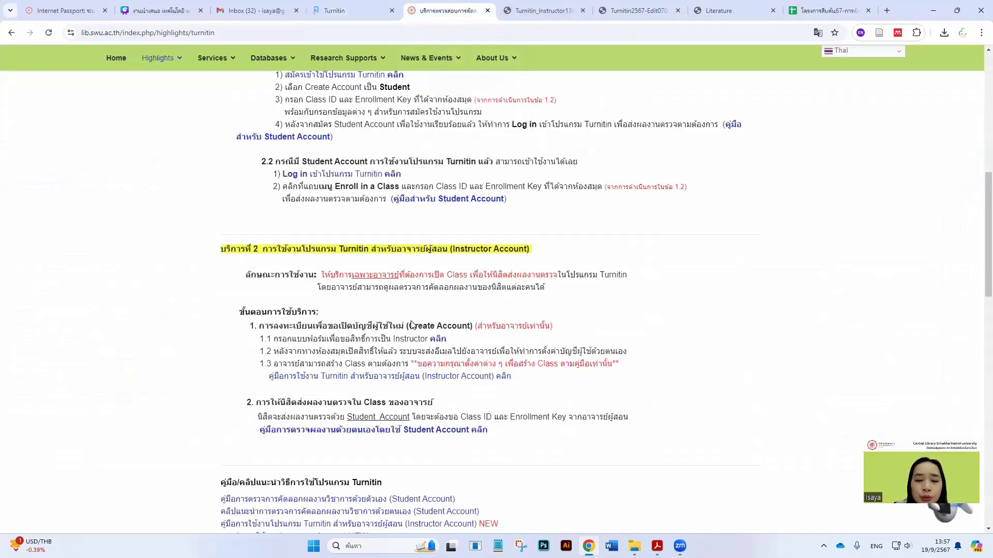
scroll(413, 325, up, 5)
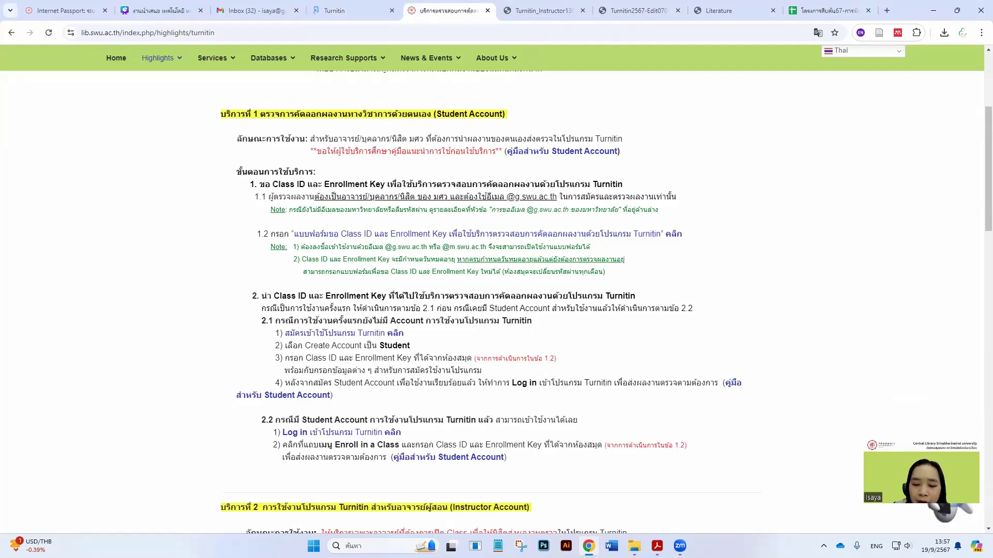
mouse_move(656, 546)
click(600, 486)
Search the Acrobat guide for 'การอ่าน' to jump to the result-interpretation section
scroll(507, 403, down, 10)
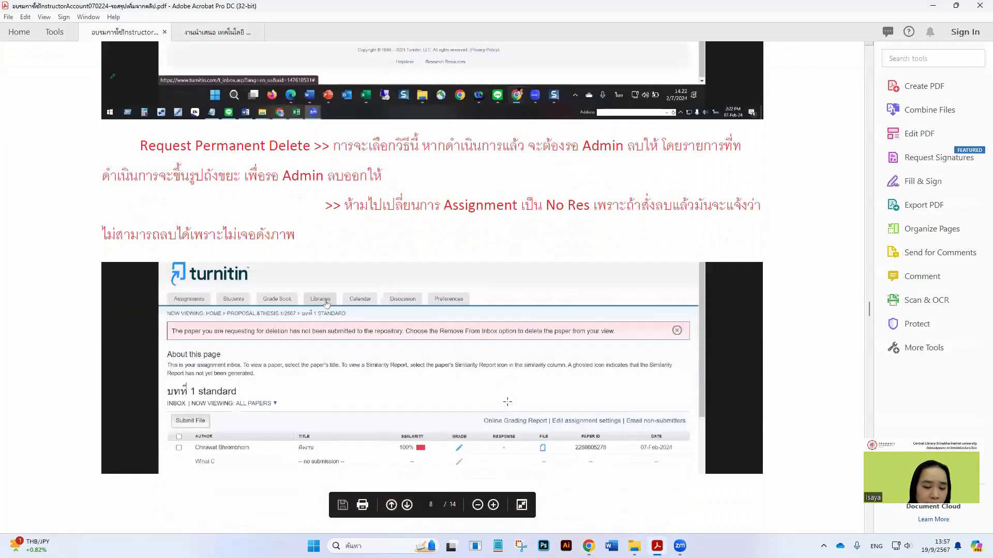
scroll(517, 403, up, 8)
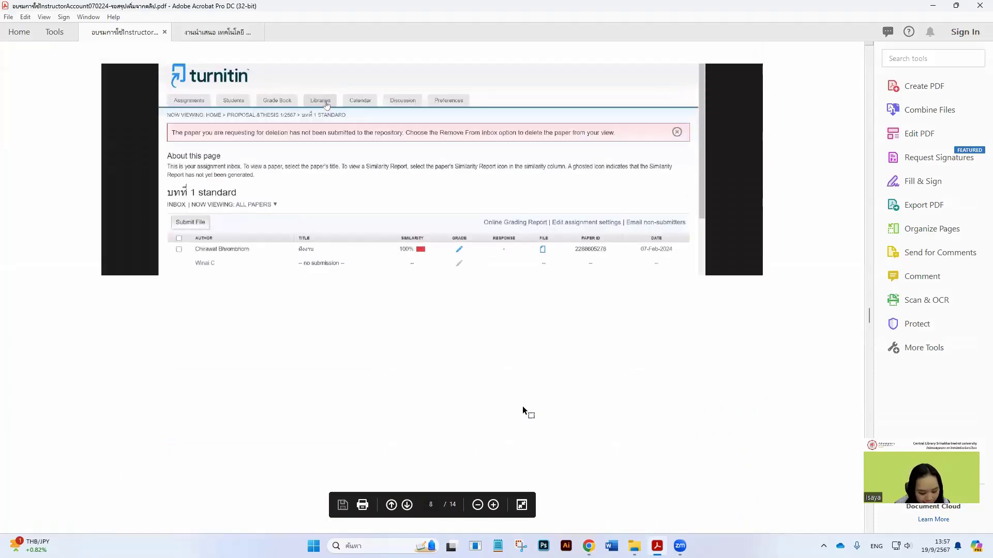
key(ctrl+f)
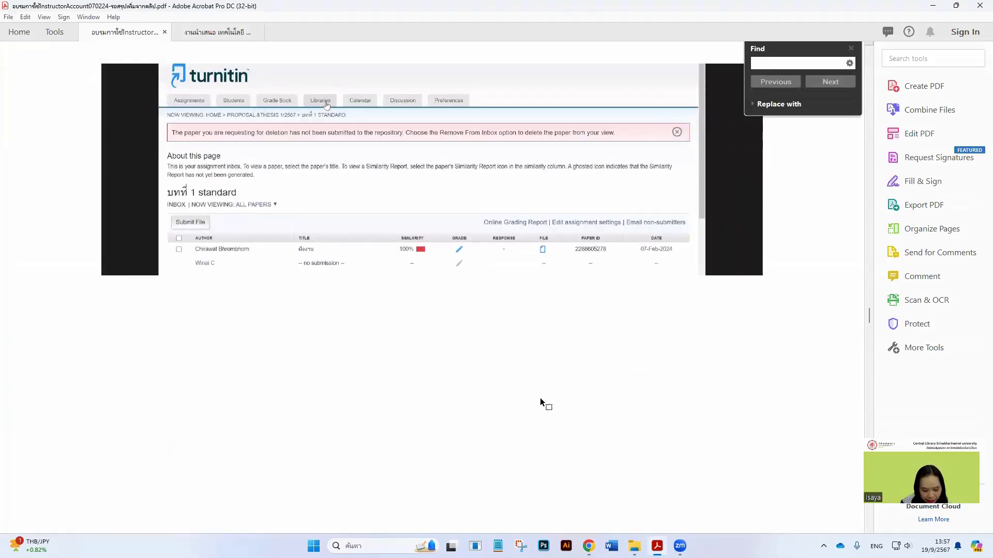
text(dki)
key(BackSpace)
key(BackSpace)
key(BackSpace)
key(grave)
text(การ)
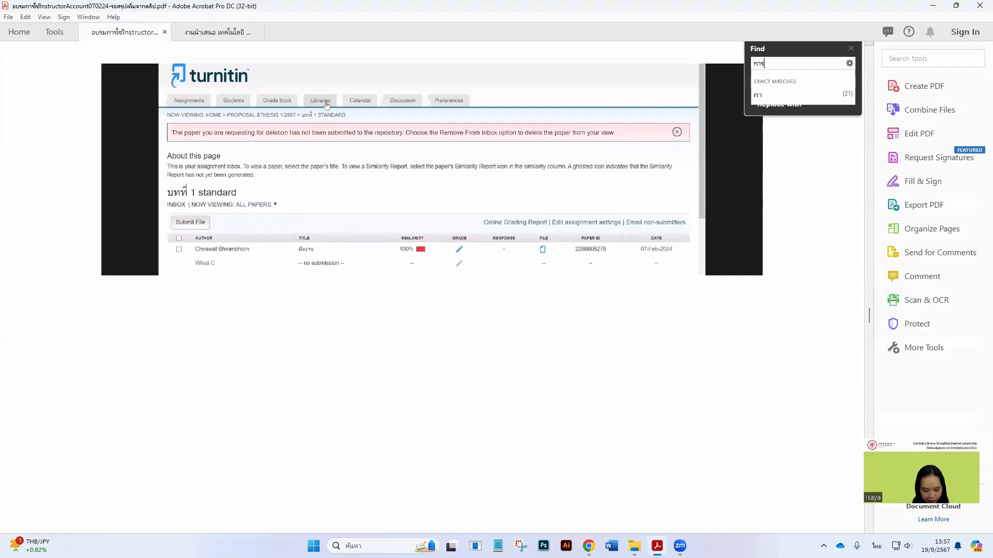
text(อ่าน)
key(Return)
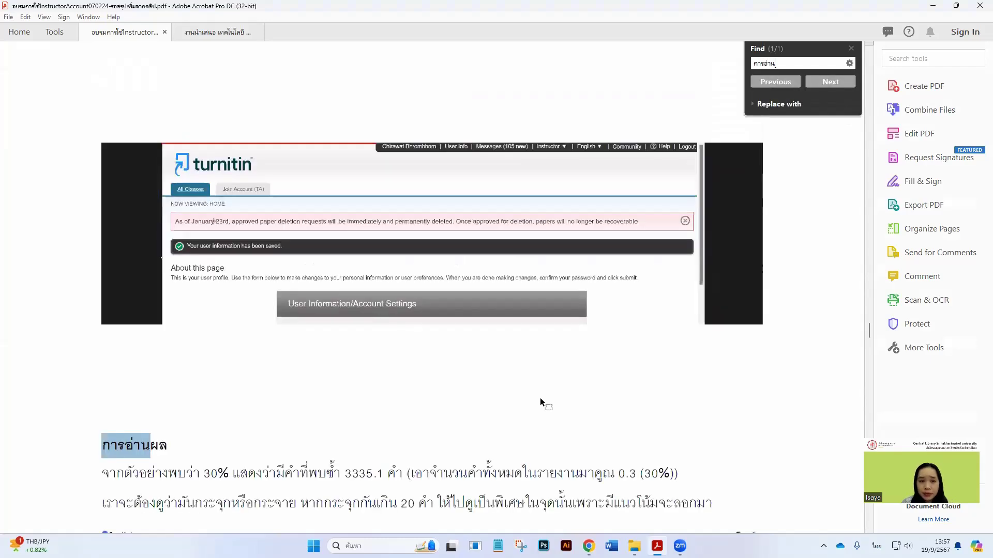
Close Find and read through the 30% similarity calculator example
scroll(480, 377, down, 3)
scroll(584, 263, down, 1)
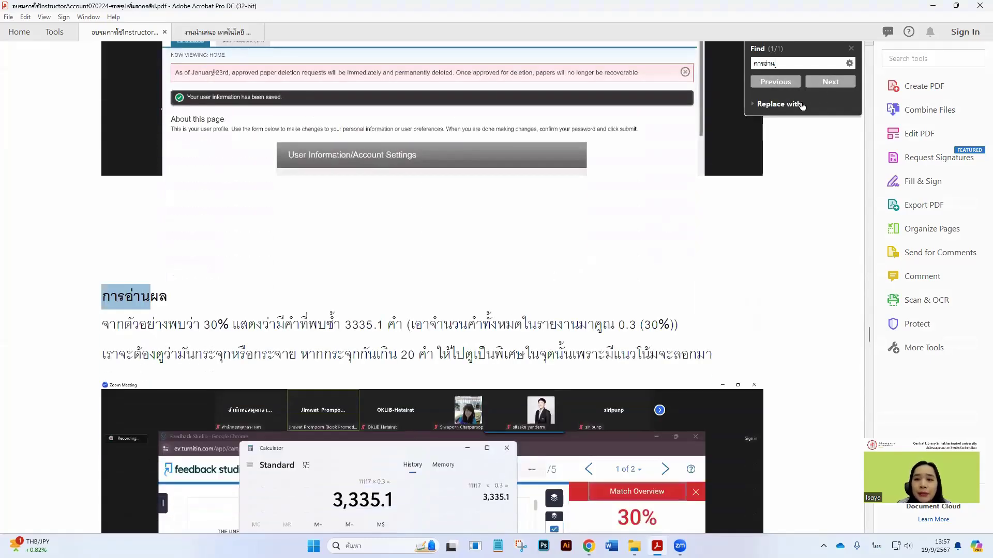
click(851, 48)
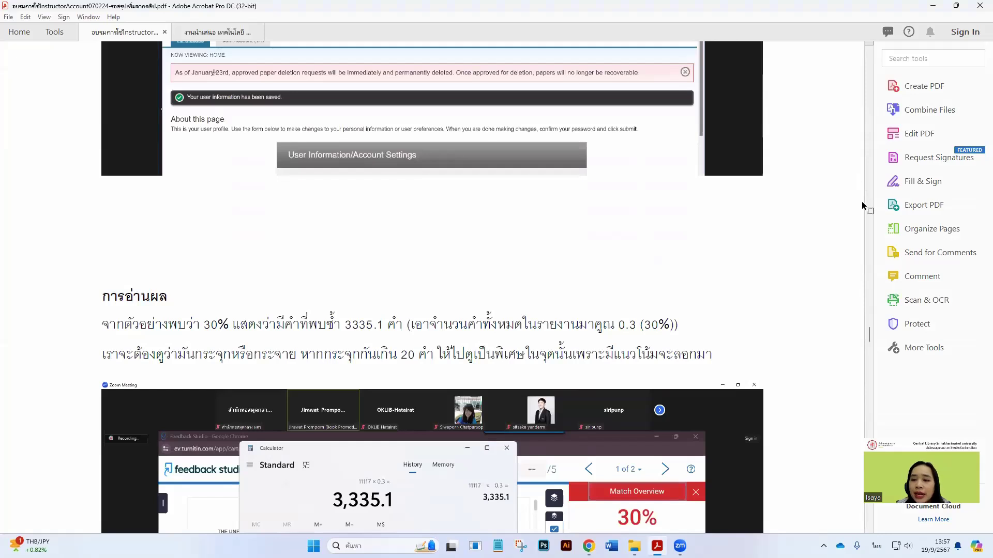
scroll(553, 258, down, 3)
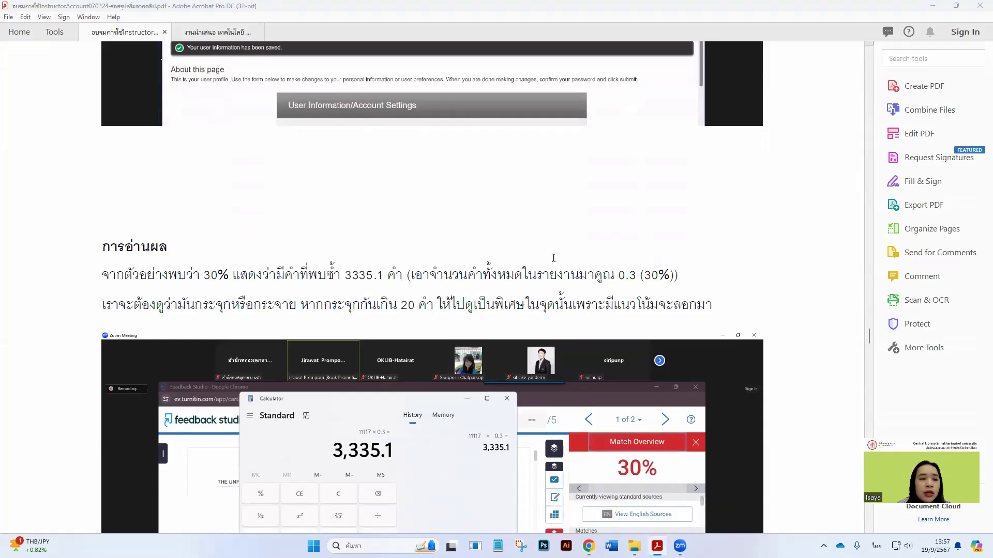
scroll(538, 263, down, 1)
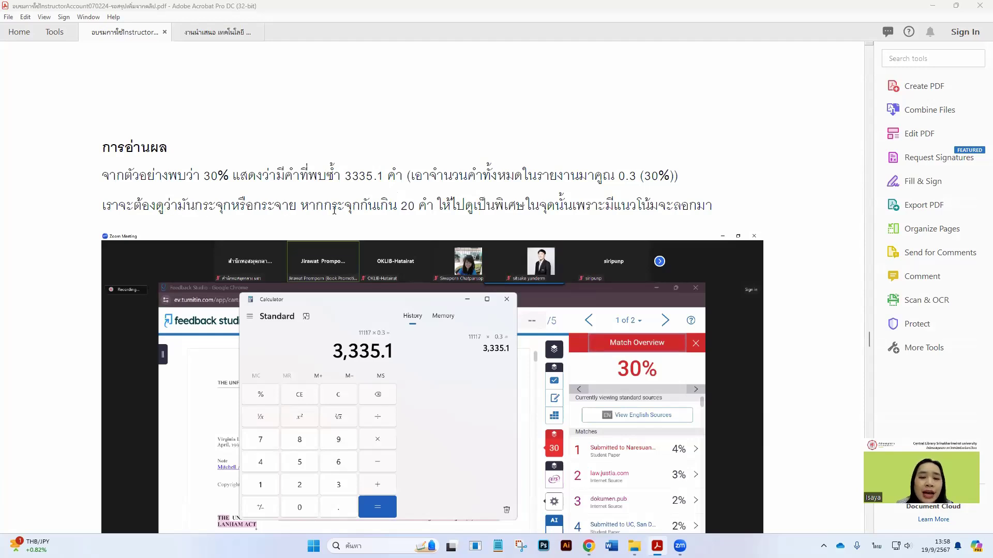
scroll(337, 209, down, 1)
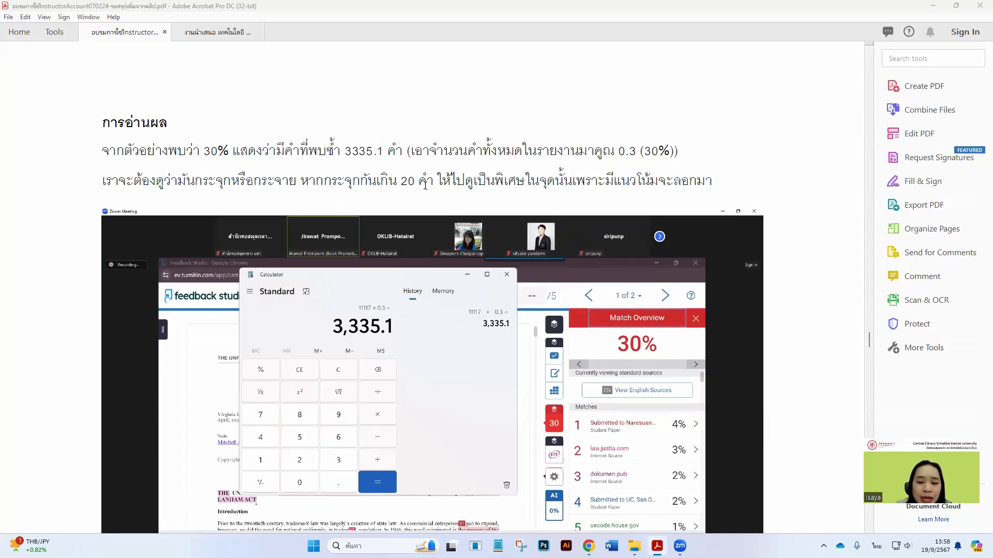
scroll(425, 184, down, 2)
scroll(425, 186, down, 2)
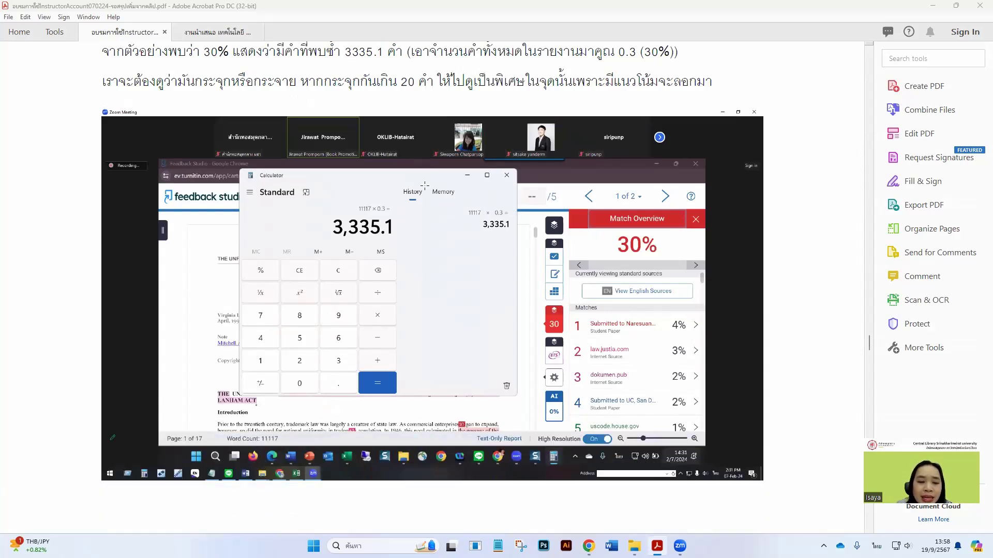
scroll(425, 185, down, 12)
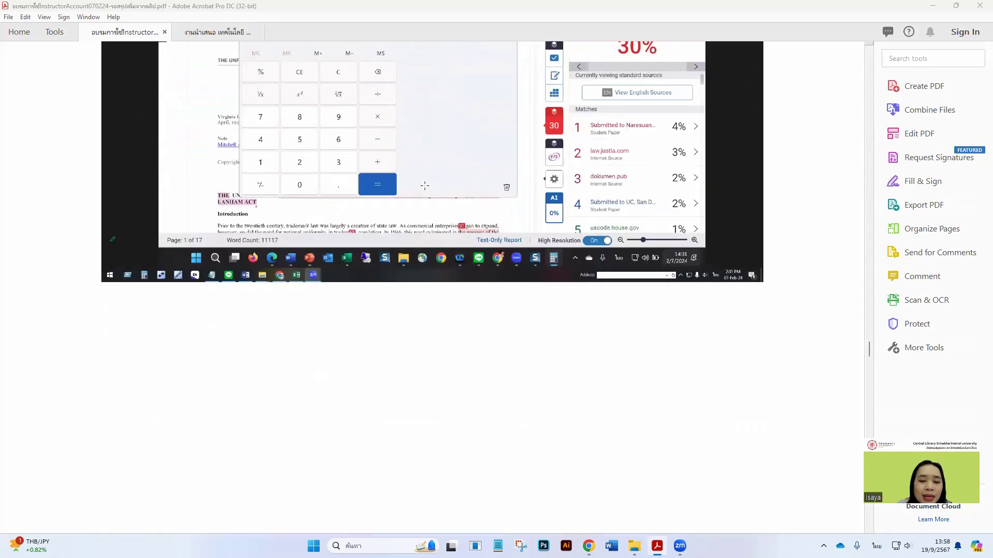
scroll(427, 191, up, 4)
scroll(427, 188, up, 5)
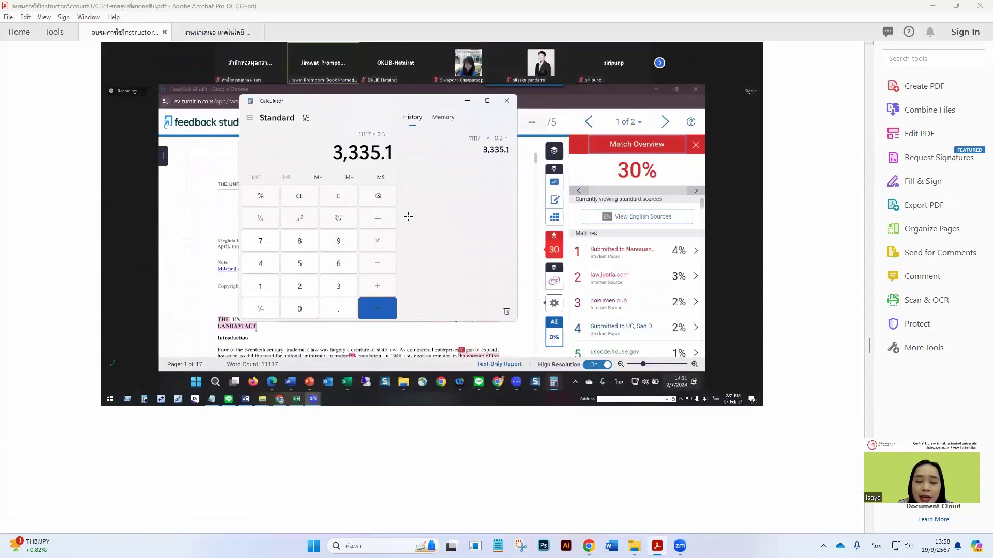
scroll(407, 219, up, 1)
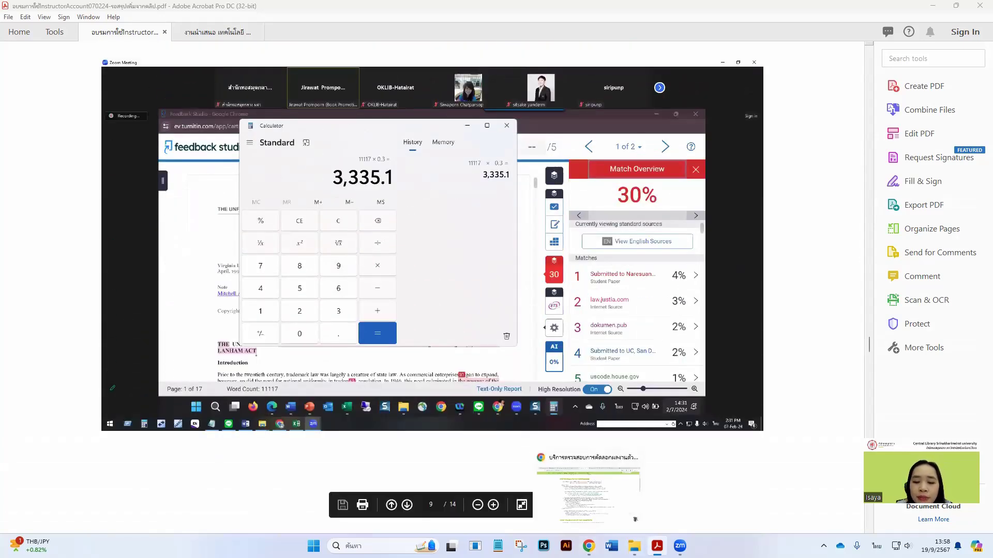
Back in Chrome, glance at the Turnitin2567 and Turnitin_Instructor guide PDFs, then return to the library page
mouse_move(657, 546)
click(589, 546)
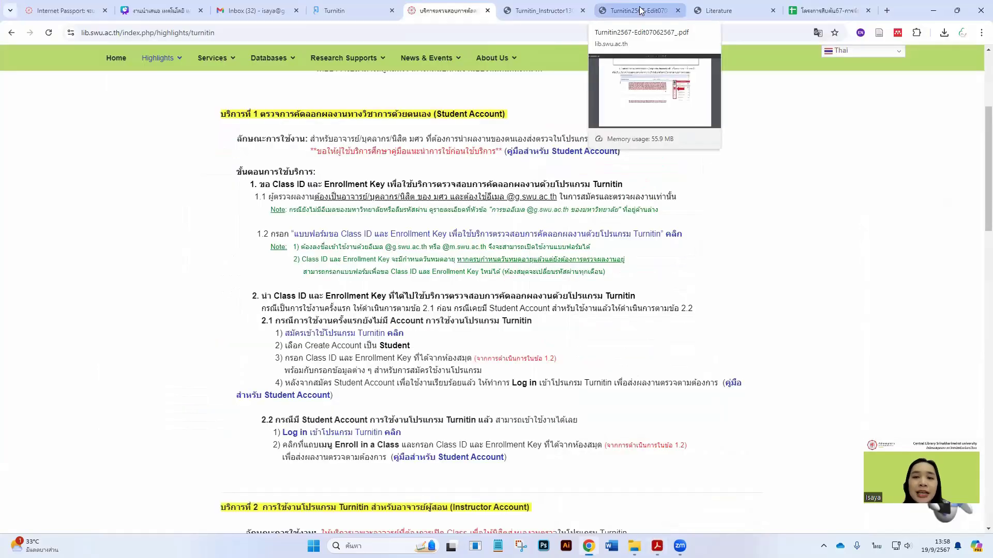
click(640, 10)
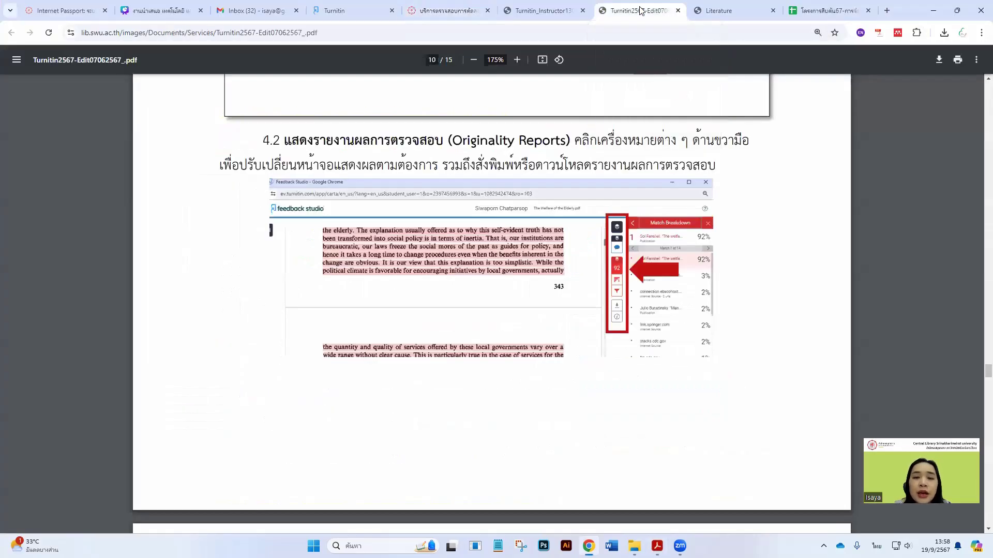
click(527, 7)
click(437, 8)
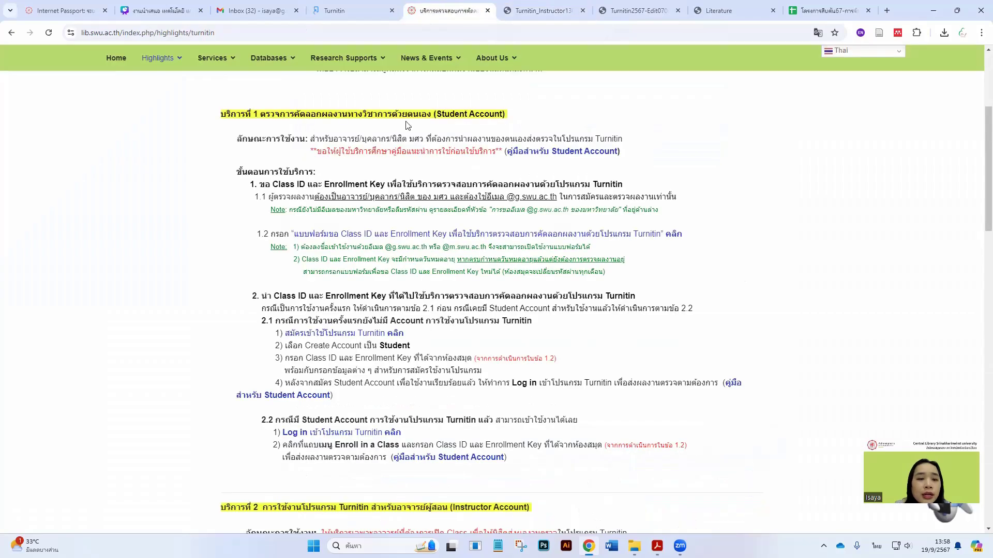
Scroll the library's Turnitin service page, then return to the Turnitin instructor homepage's class list
scroll(386, 186, up, 5)
scroll(388, 187, down, 4)
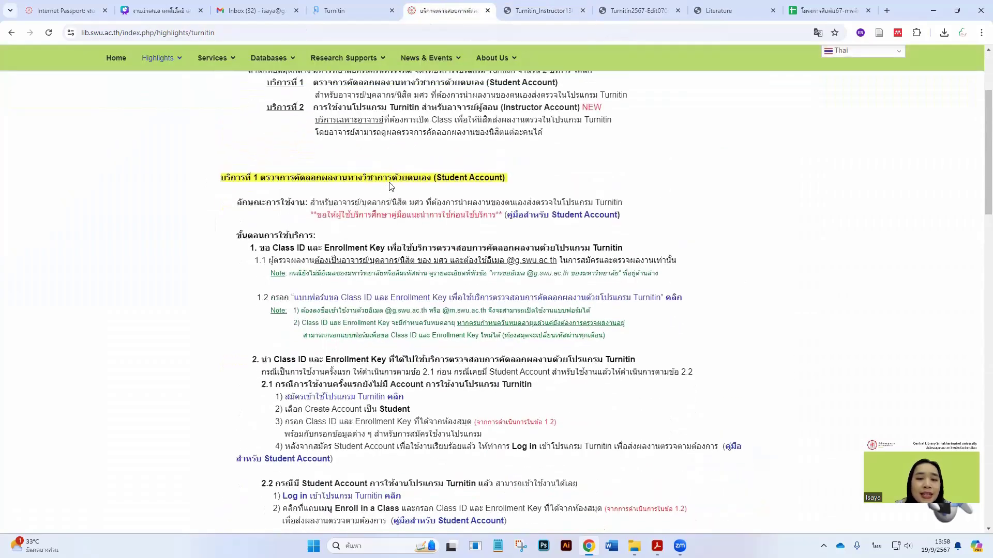
scroll(389, 186, up, 3)
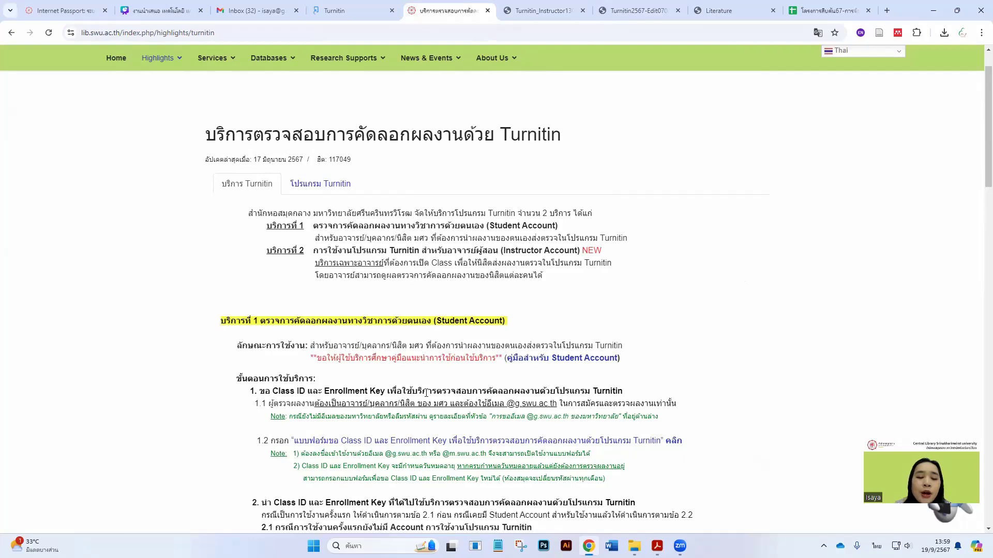
scroll(425, 397, down, 2)
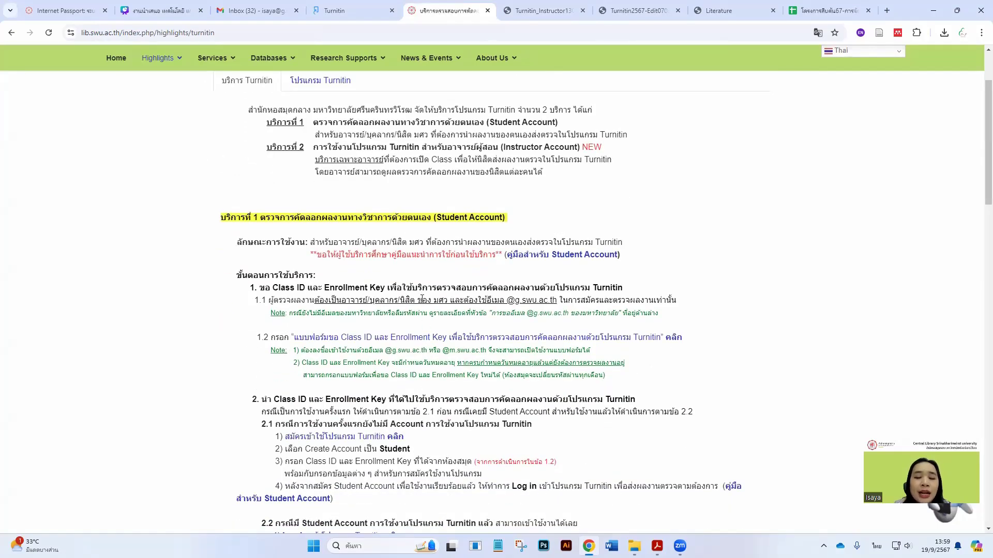
click(354, 4)
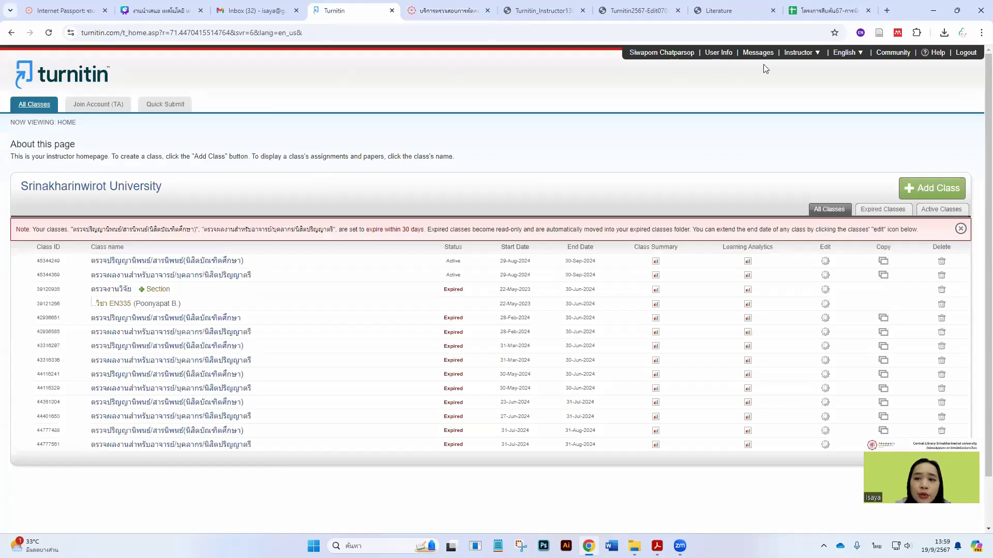
Switch to the Student role, go to All Classes, and open the first class with six assignments due 30th Sep 2024
mouse_move(799, 53)
click(799, 81)
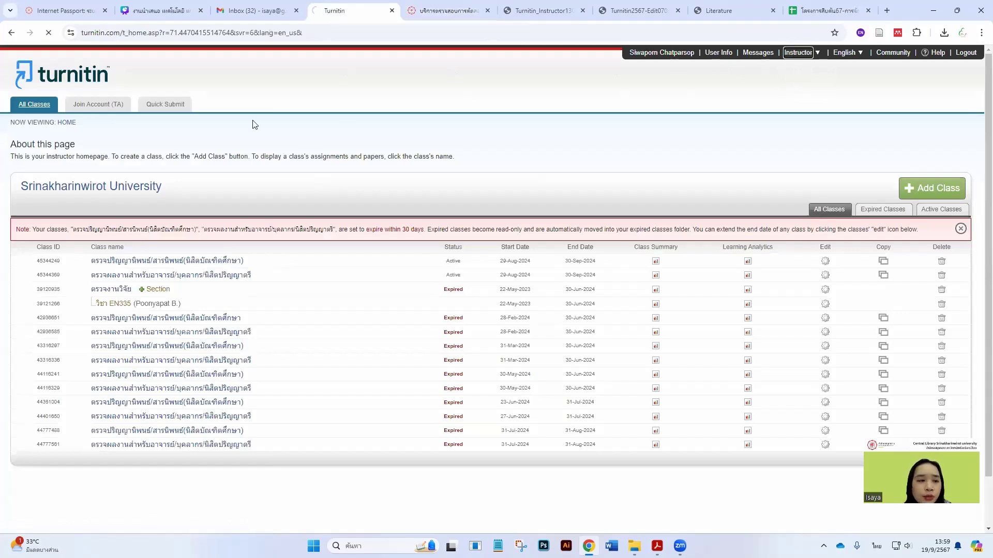
click(97, 104)
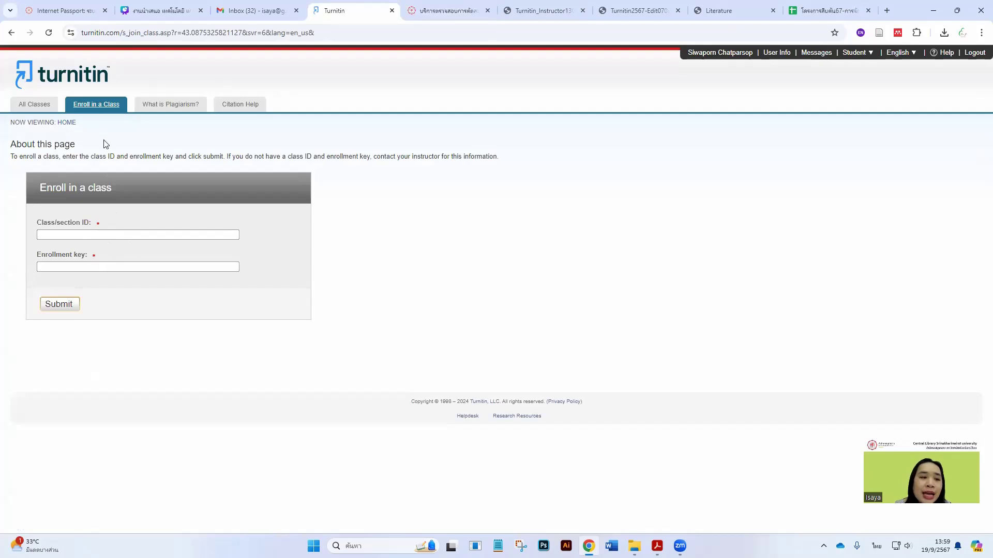
click(39, 111)
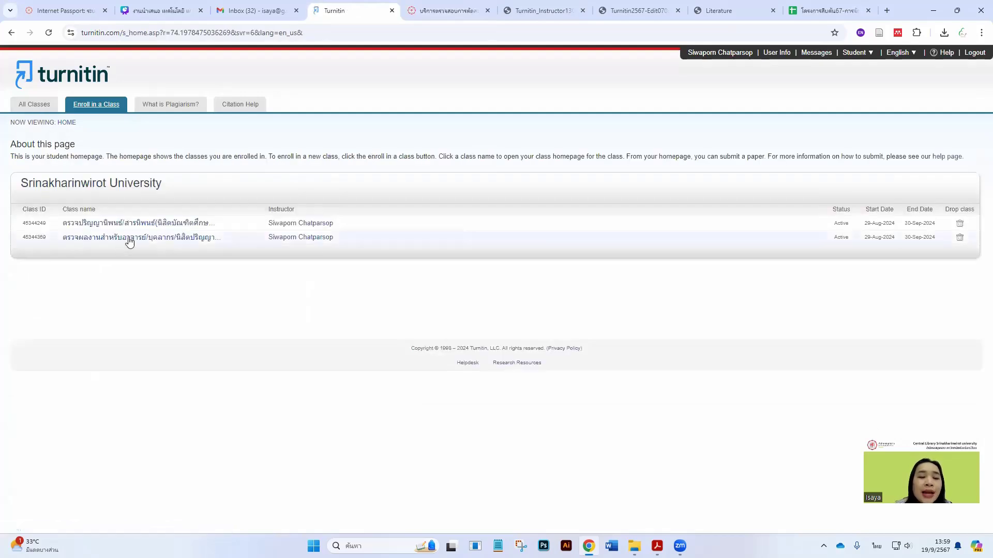
click(142, 224)
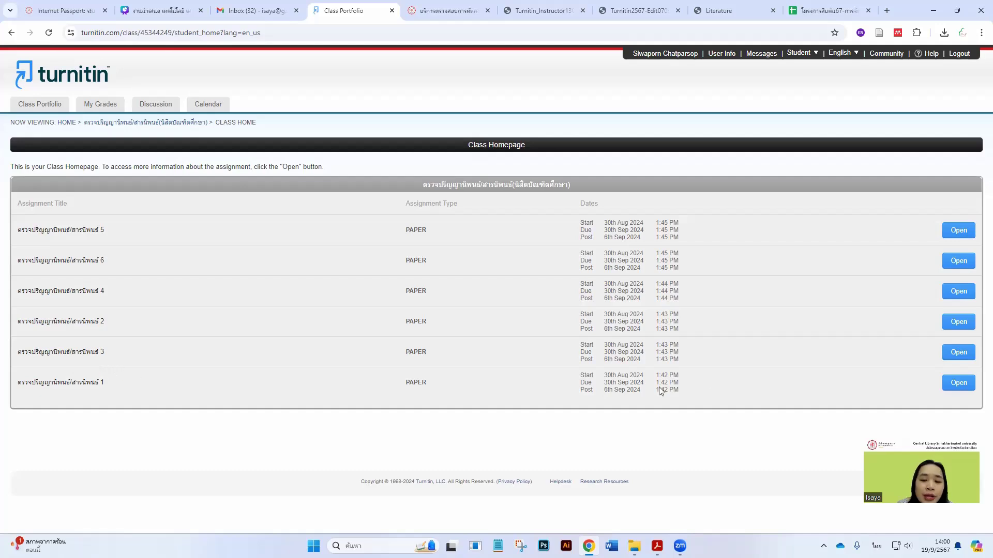
View assignment 1's submitted paper, go back, then switch to the lib.swu.ac.th Turnitin tab
click(972, 387)
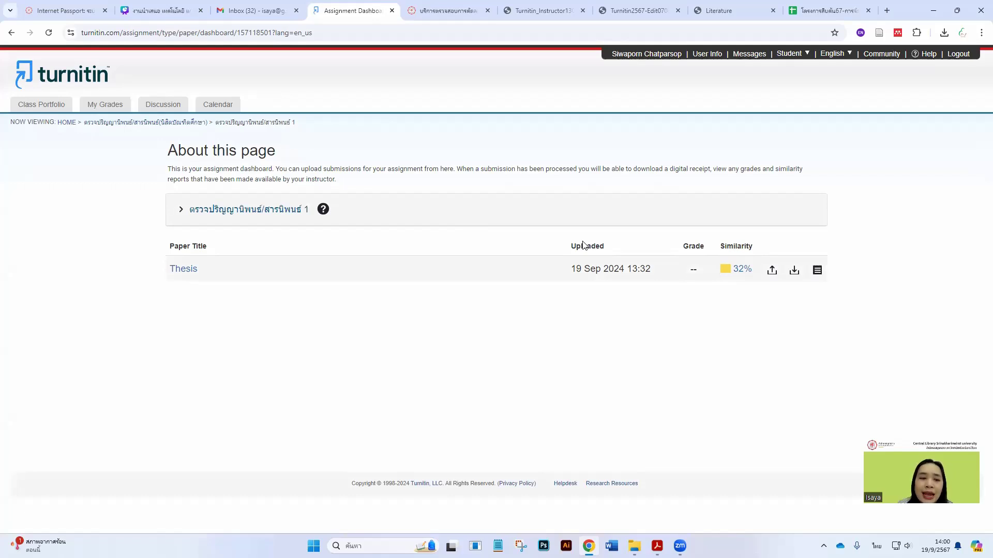
click(11, 32)
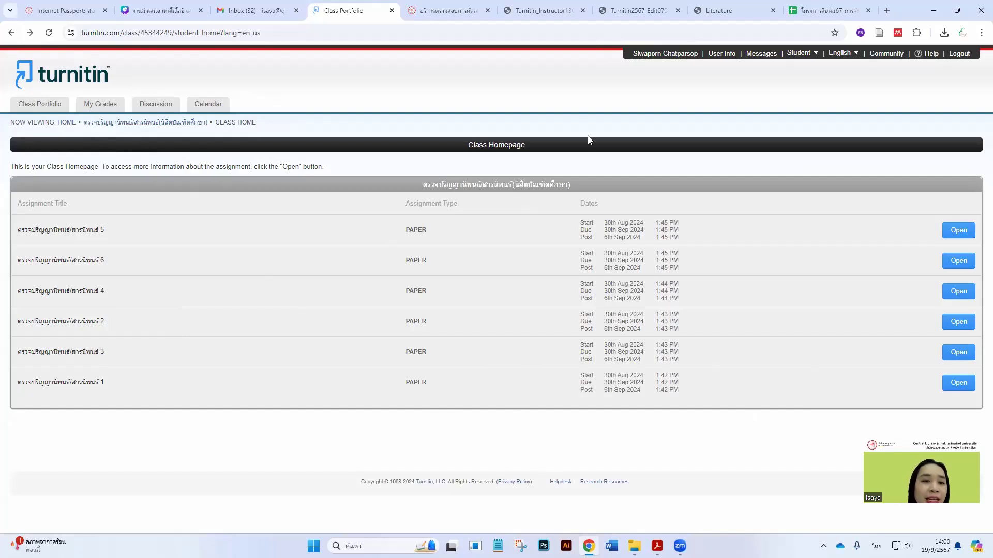
click(457, 18)
Go to the SWU Library home page and dismiss the quality policy notice
scroll(372, 128, up, 3)
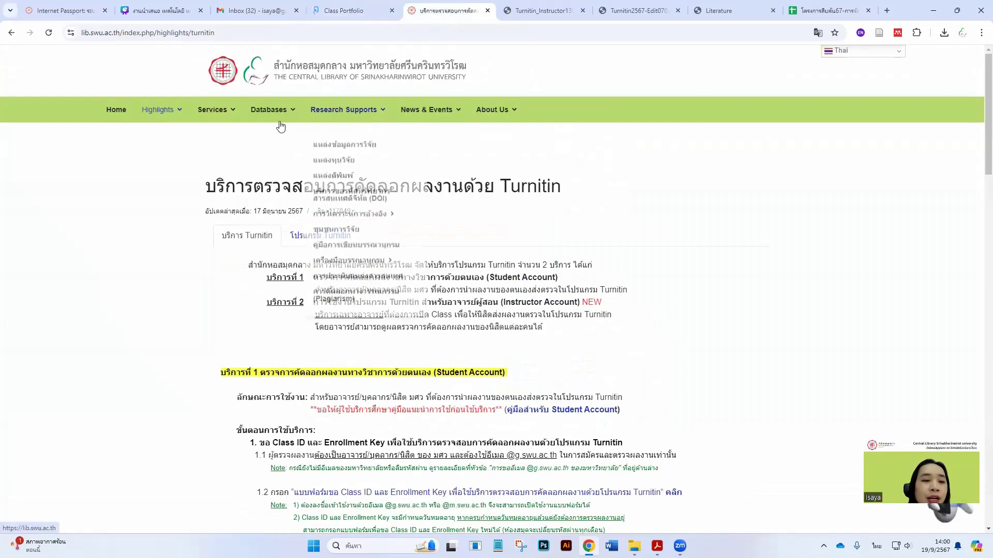
right_click(118, 111)
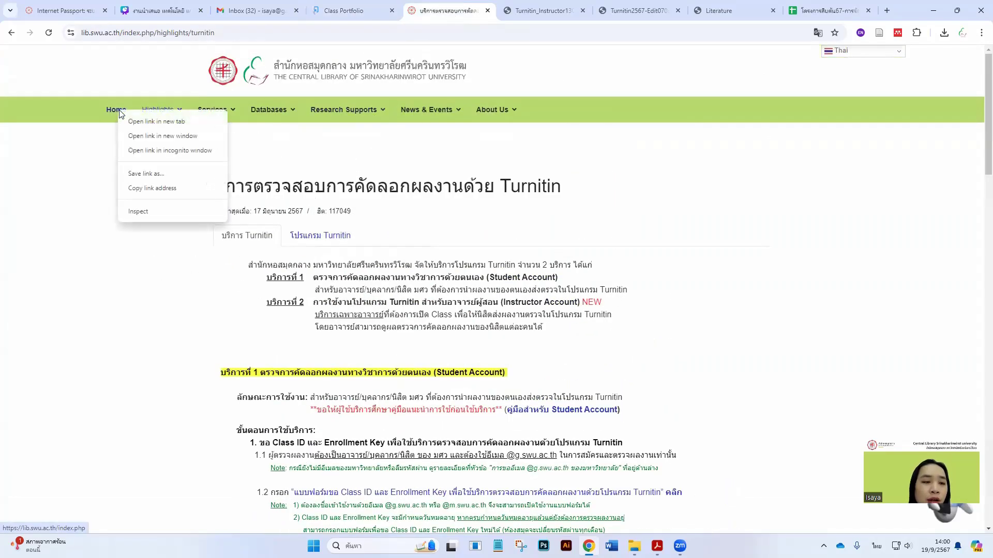
click(311, 162)
scroll(321, 161, down, 1)
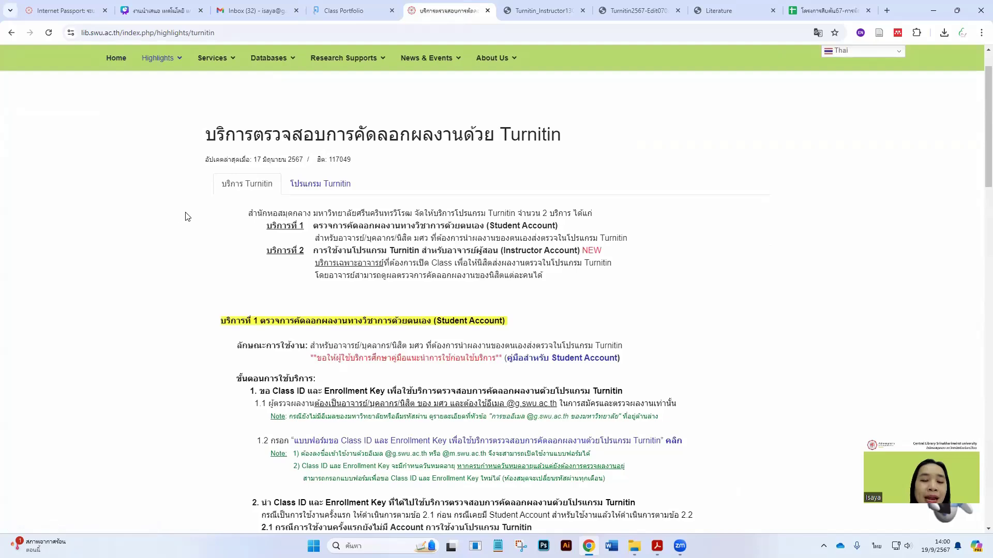
click(118, 62)
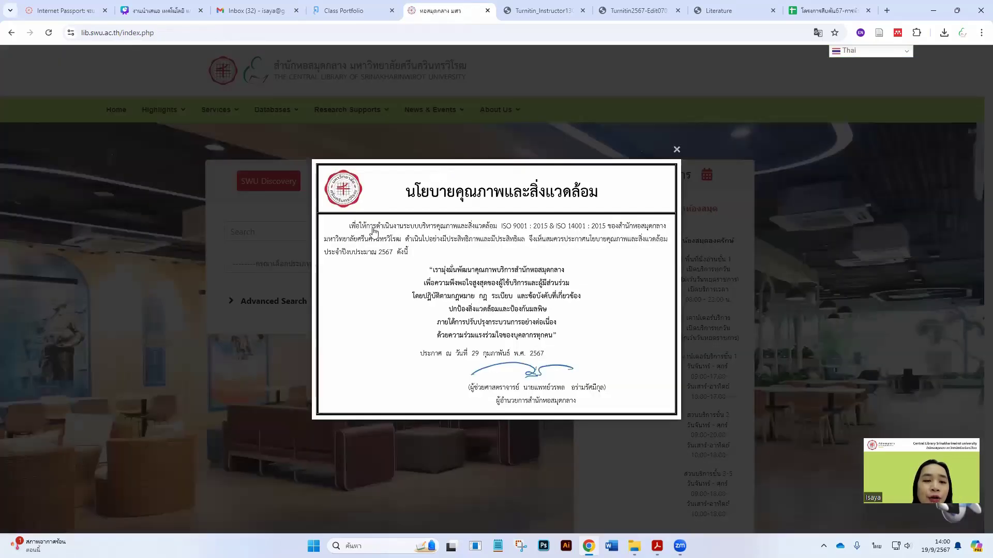
click(283, 228)
Open the library's Turnitin service page and its คำถามที่พบบ่อย FAQ document
scroll(289, 233, down, 4)
scroll(290, 233, down, 7)
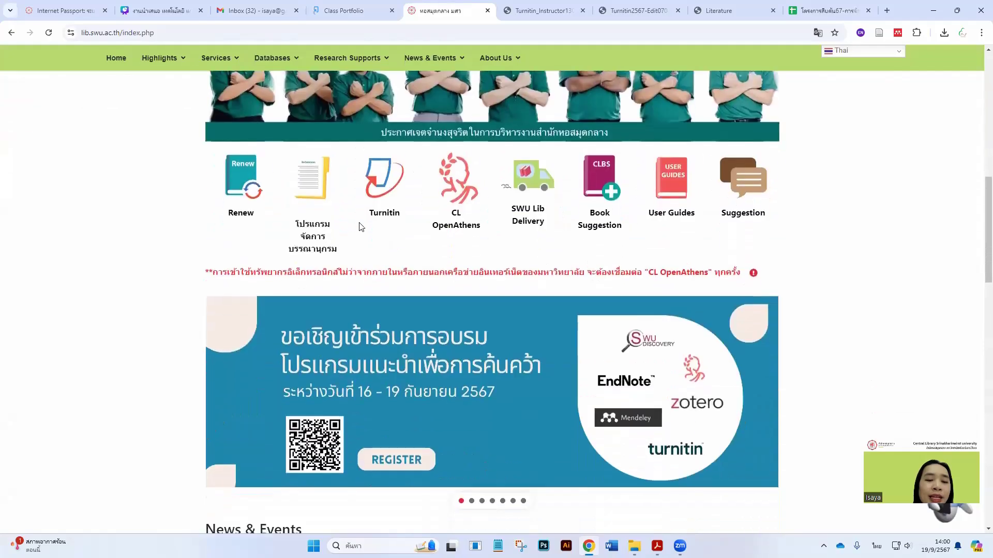
click(384, 213)
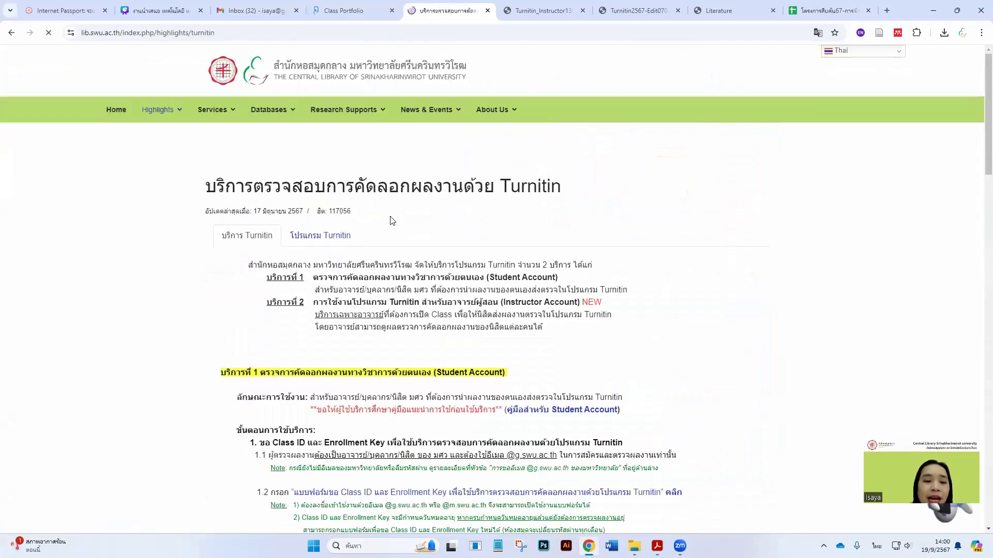
scroll(390, 219, down, 4)
scroll(320, 207, down, 12)
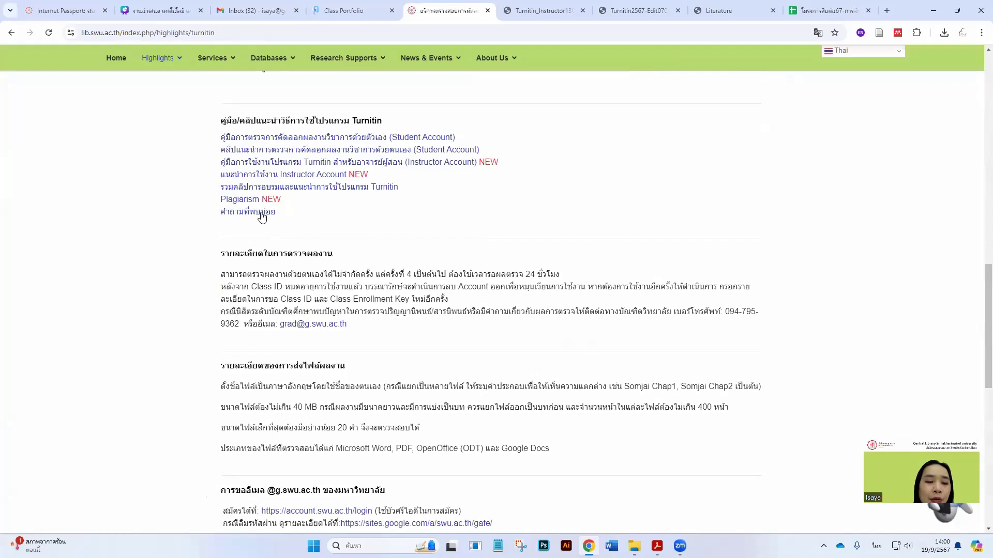
click(262, 217)
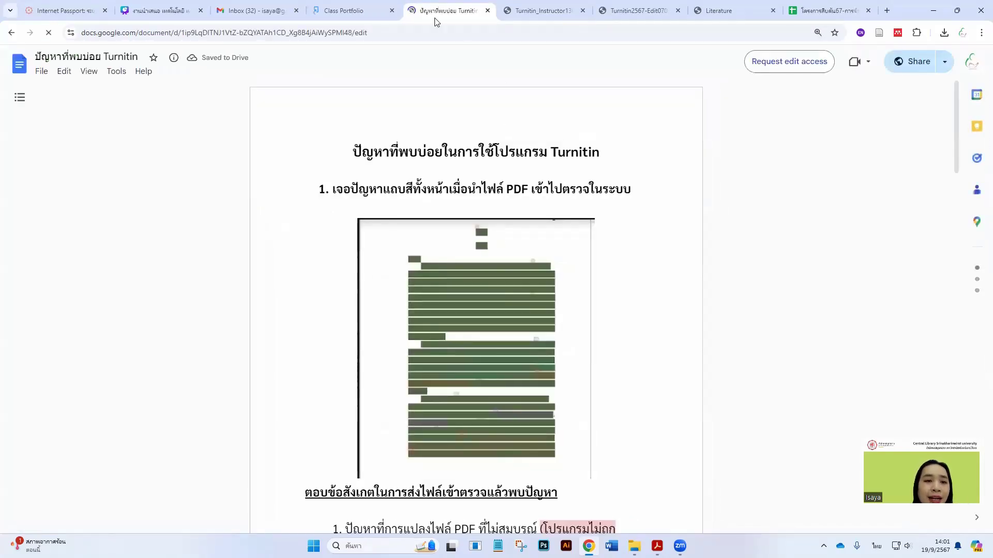
Scroll through the 4-page 'ปัญหาที่พบบ่อย Turnitin' FAQ, then go back to the Turnitin service page
scroll(288, 222, down, 10)
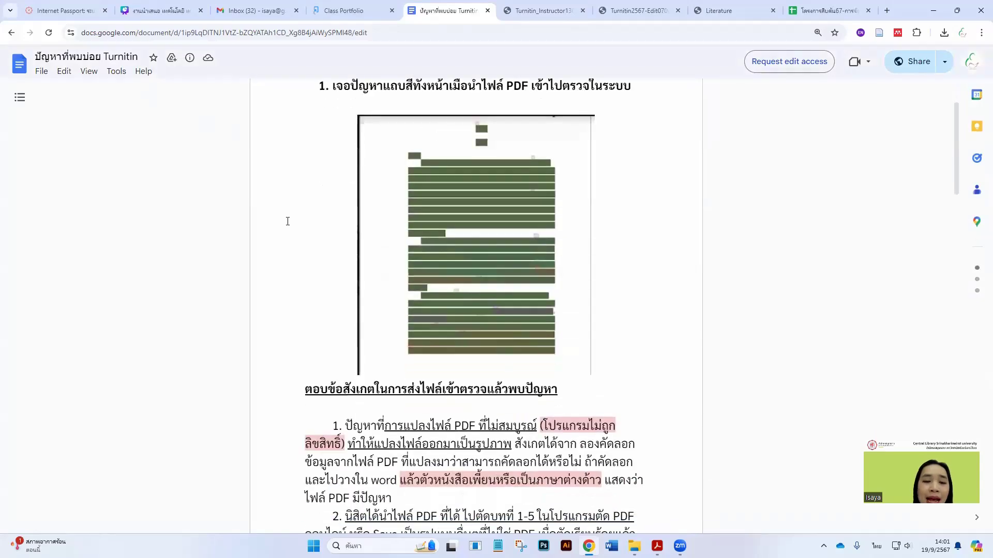
scroll(291, 231, down, 11)
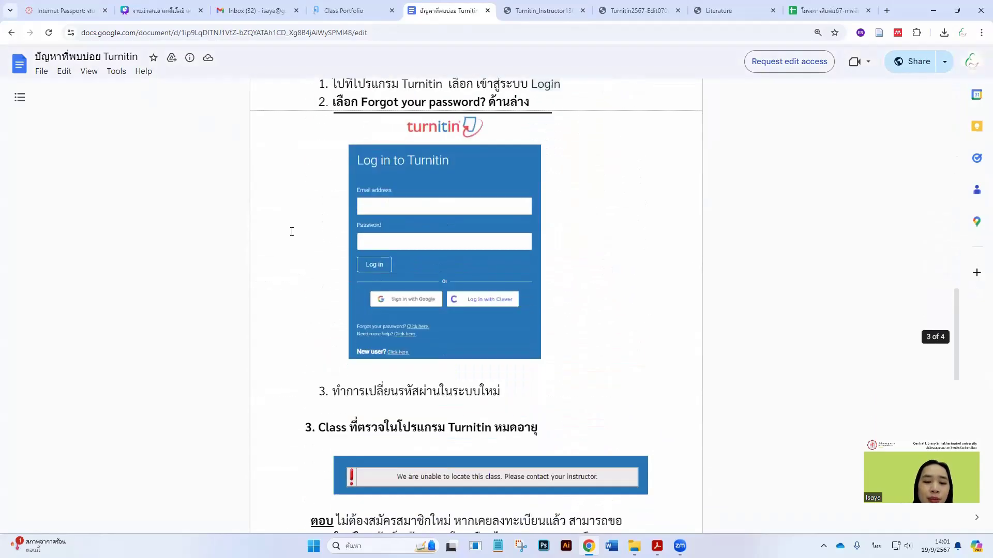
scroll(292, 233, down, 12)
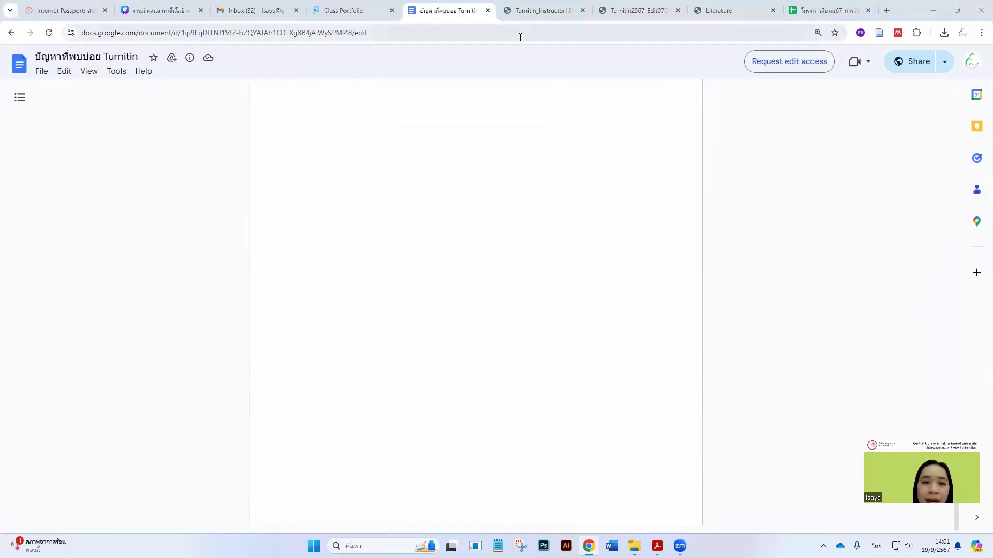
click(12, 33)
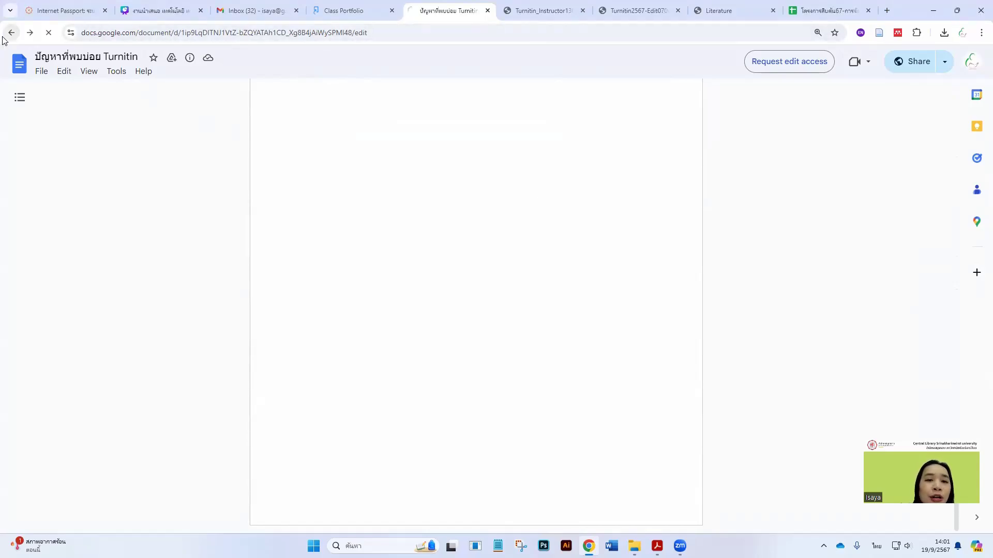
From the library home page, open User Guides and show the Turnitin guides
scroll(372, 125, up, 5)
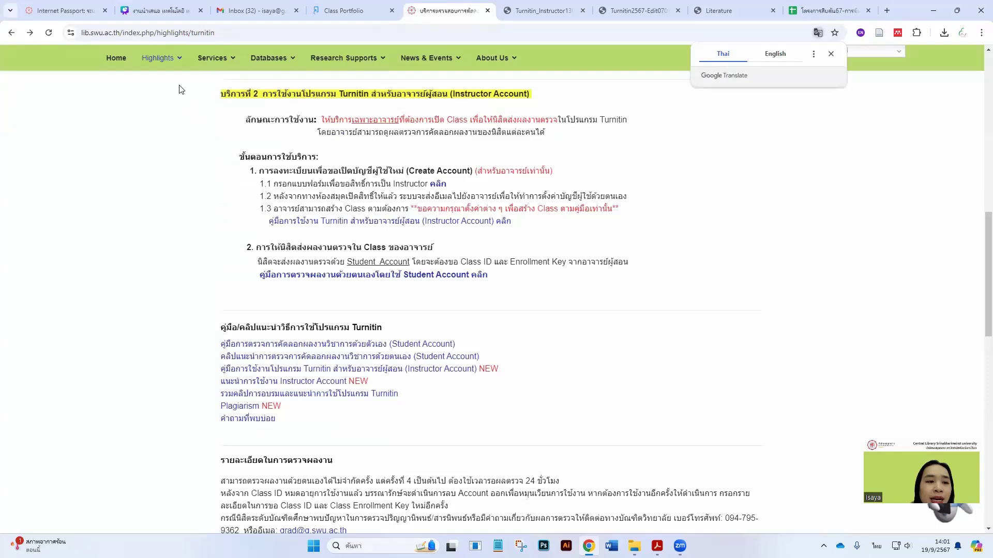
click(123, 68)
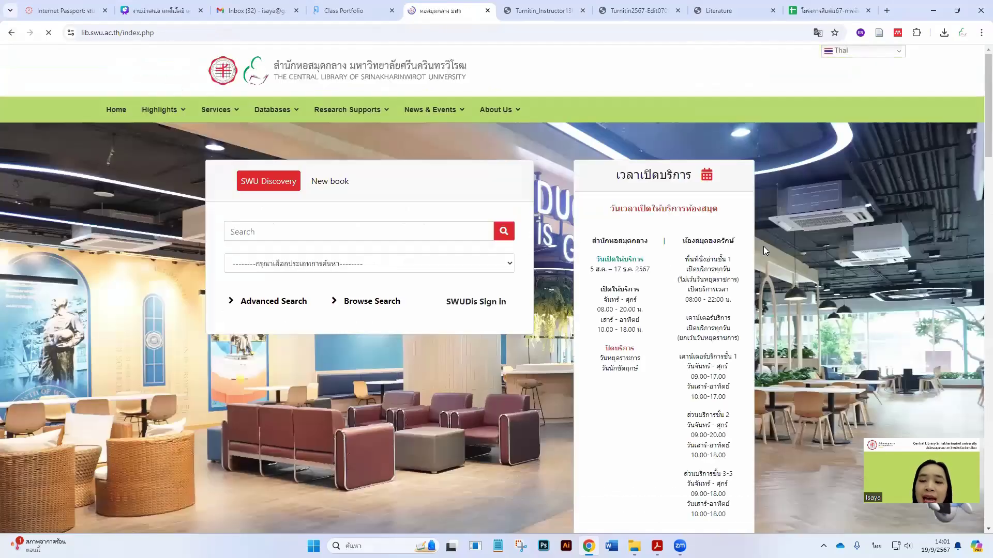
scroll(706, 316, down, 10)
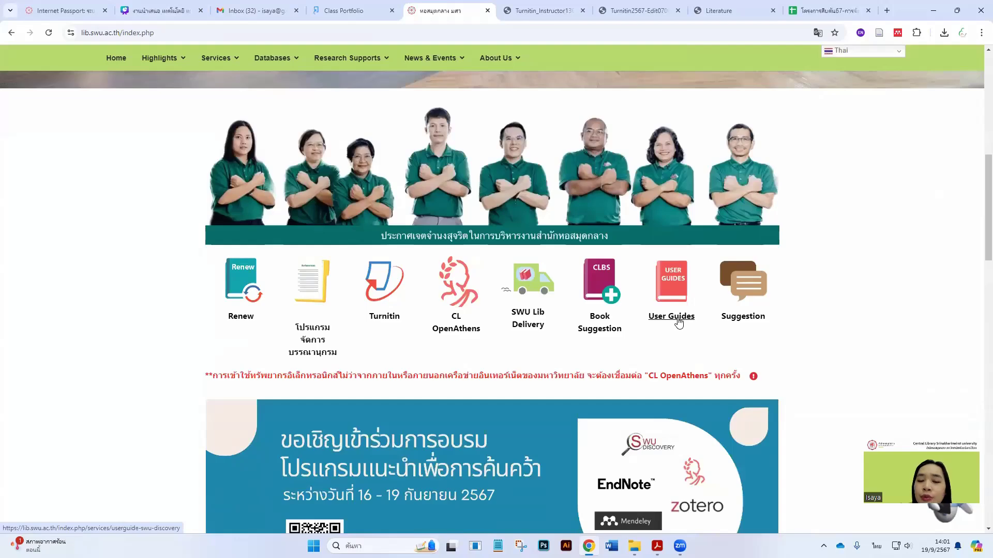
click(679, 322)
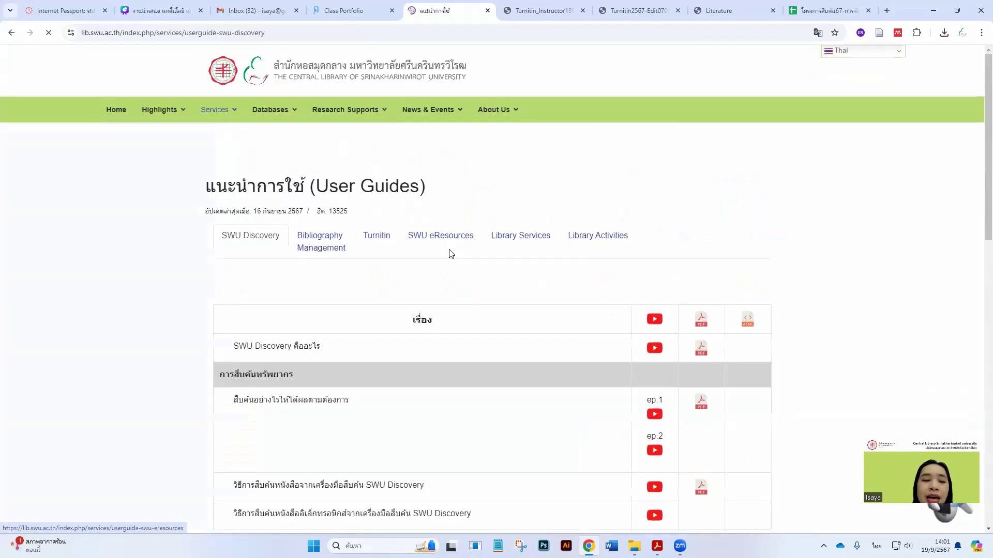
click(381, 243)
Scroll the Turnitin guide table, return home, then view the Turnitin2567-Edit07062567 PDF
scroll(548, 263, down, 4)
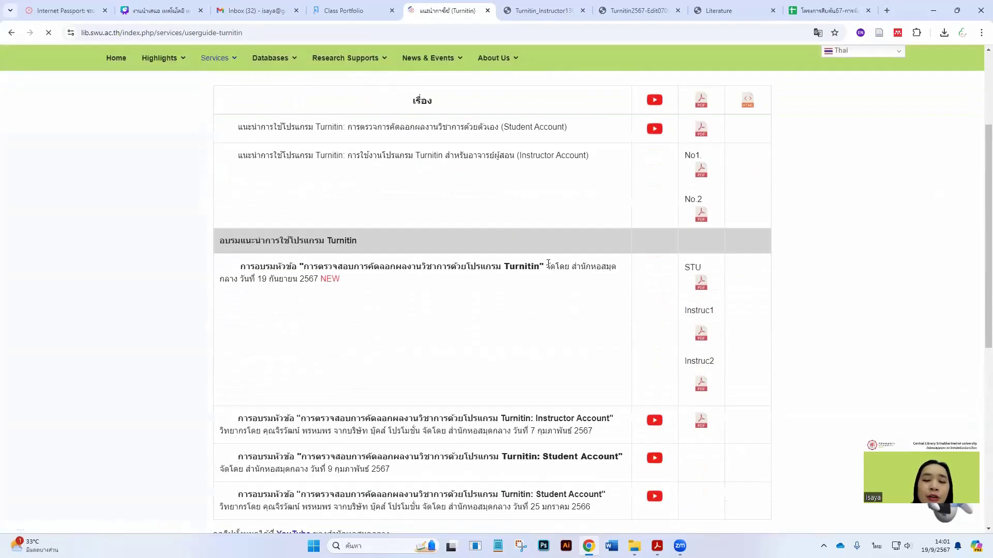
scroll(666, 315, down, 3)
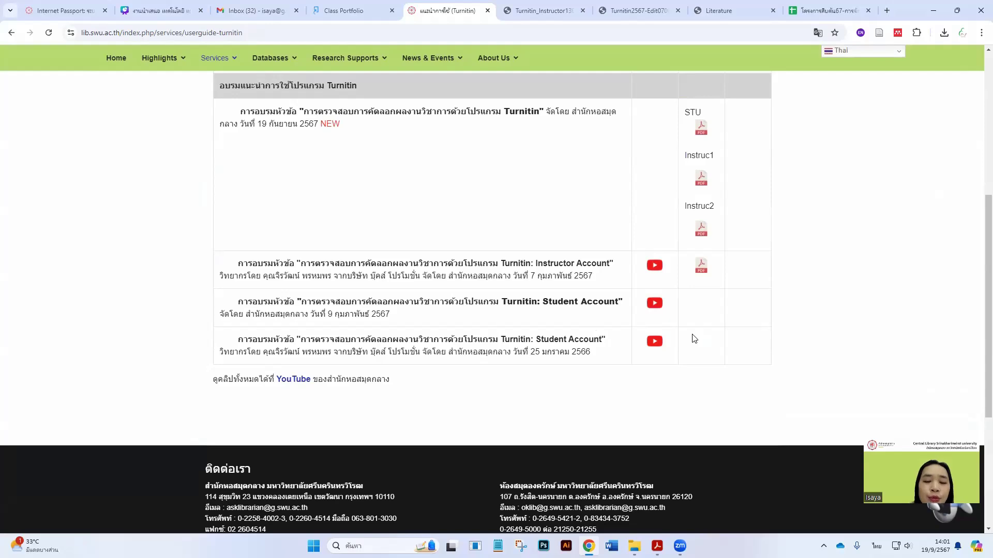
scroll(642, 343, up, 5)
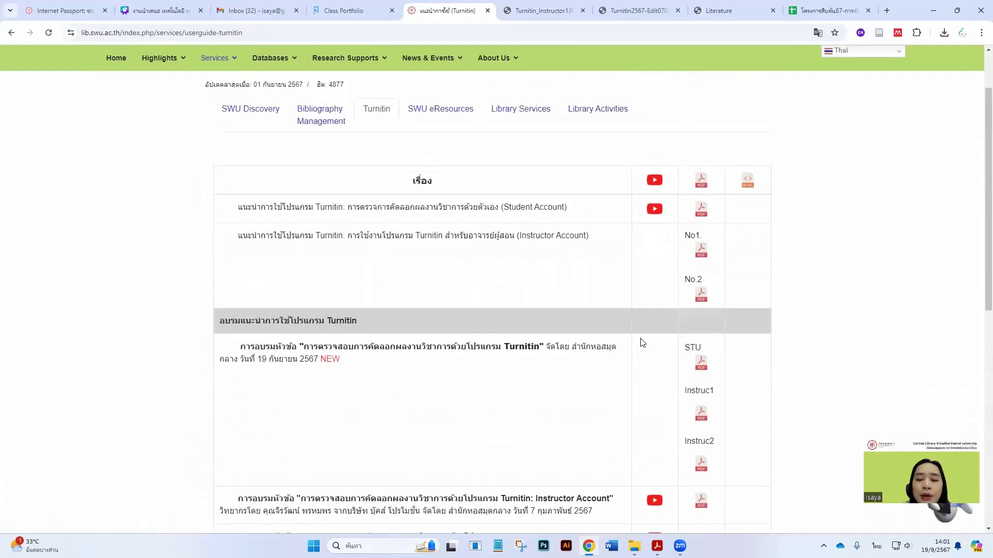
scroll(641, 343, up, 2)
scroll(641, 343, up, 1)
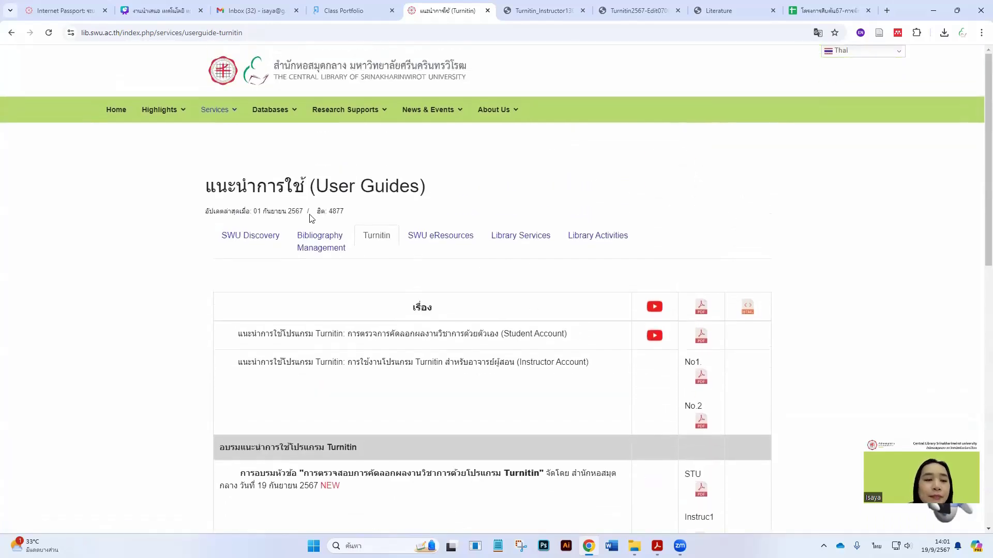
click(117, 110)
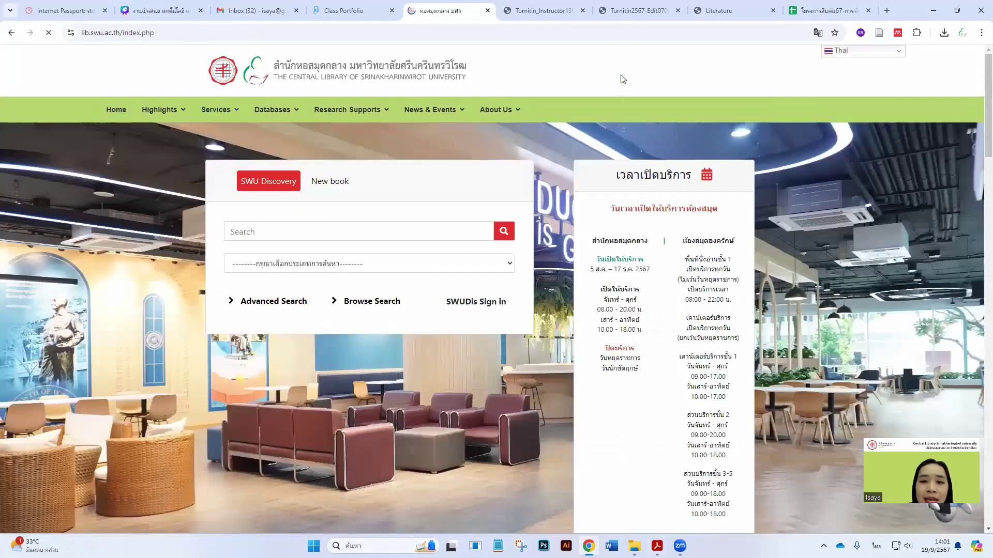
click(638, 11)
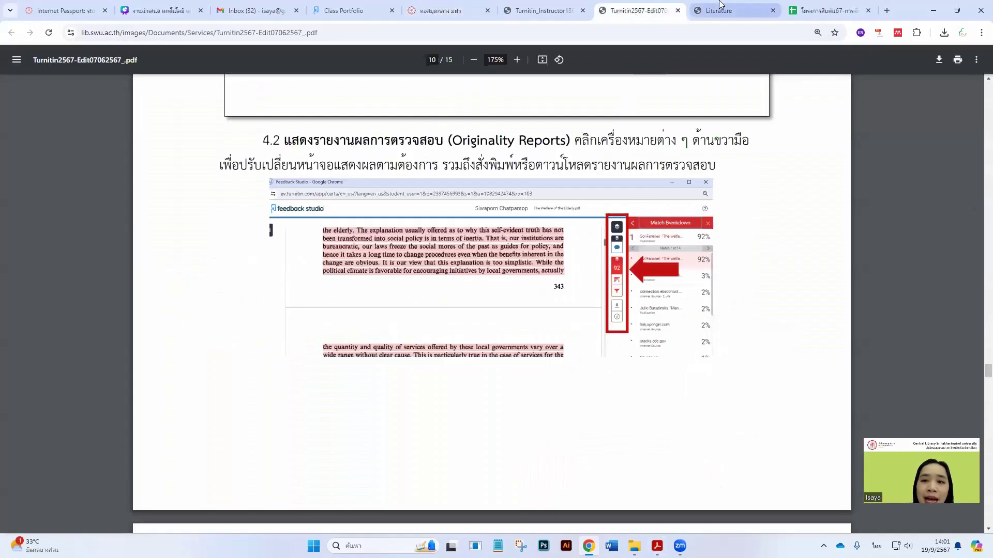
Close the Turnitin_Instructor and Turnitin2567 manual PDF tabs
click(559, 11)
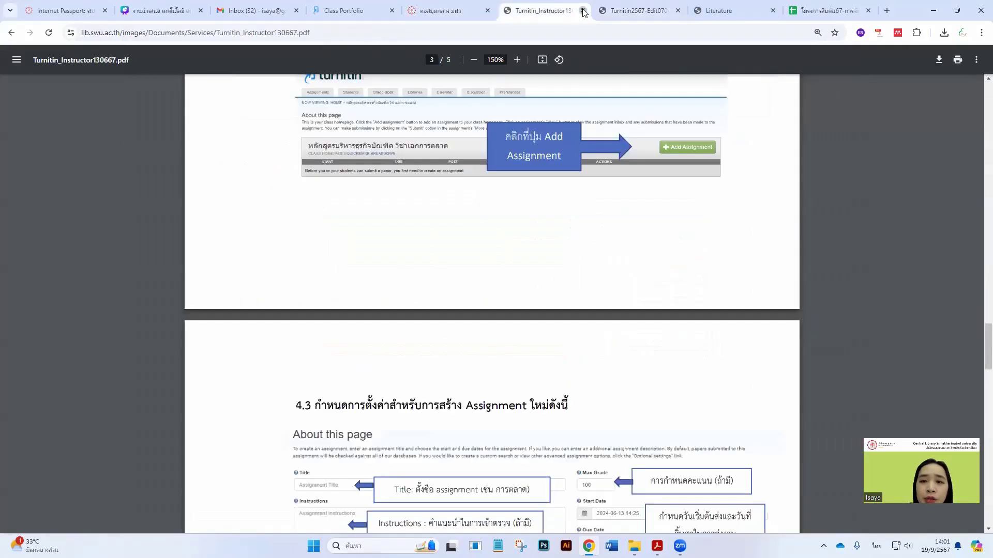
click(583, 10)
click(583, 10)
Scroll Literature to its last page, then bring up Acrobat's FOLLOW US / CONTACT US slide
scroll(527, 272, down, 6)
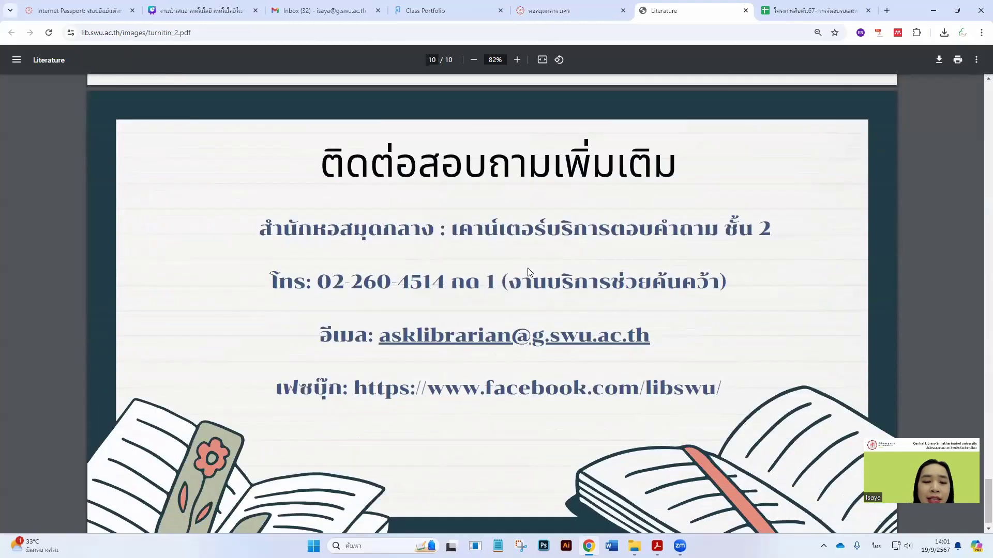
scroll(529, 273, down, 1)
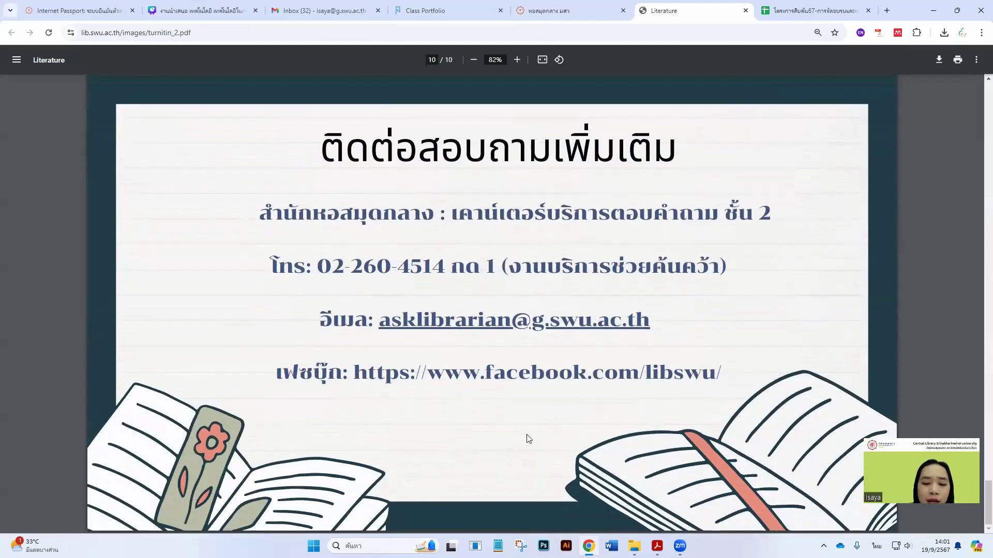
click(589, 546)
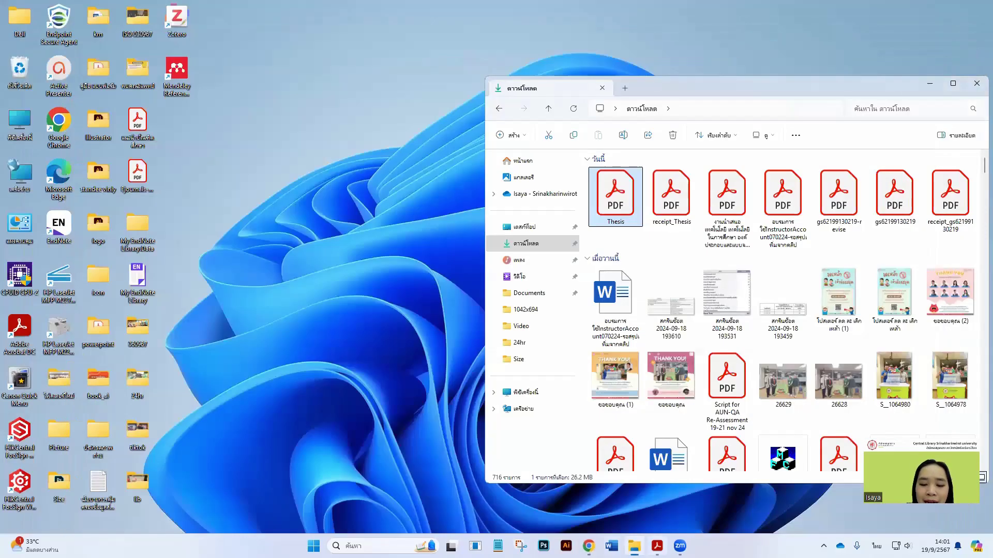
click(602, 489)
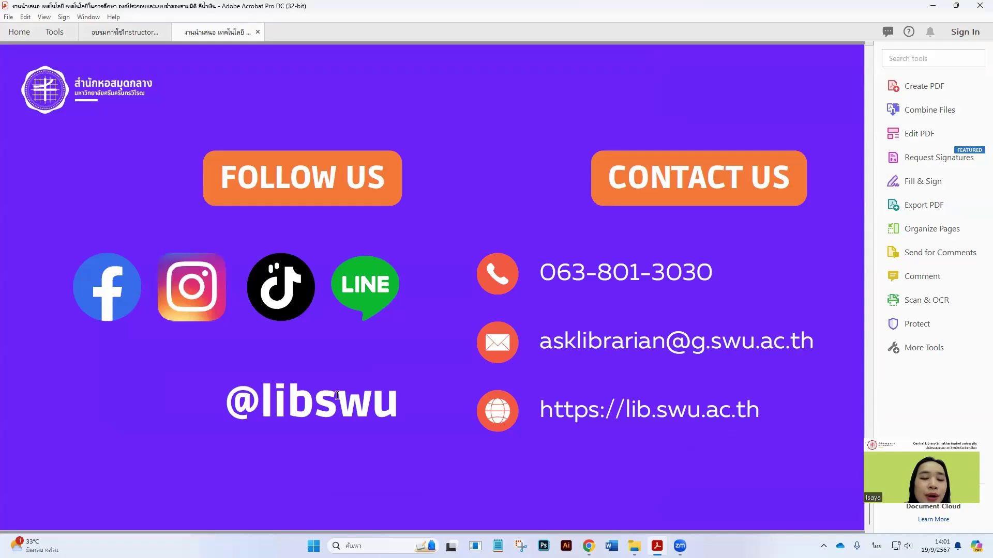